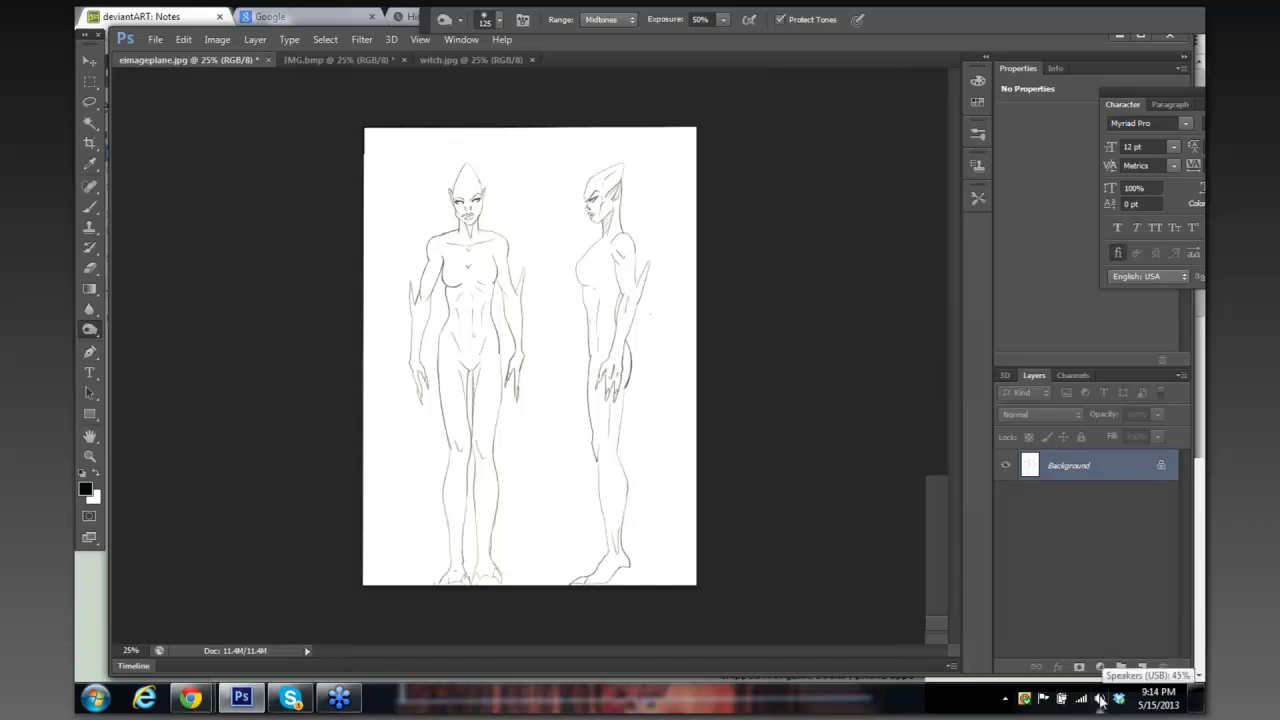
left_click(1101, 700)
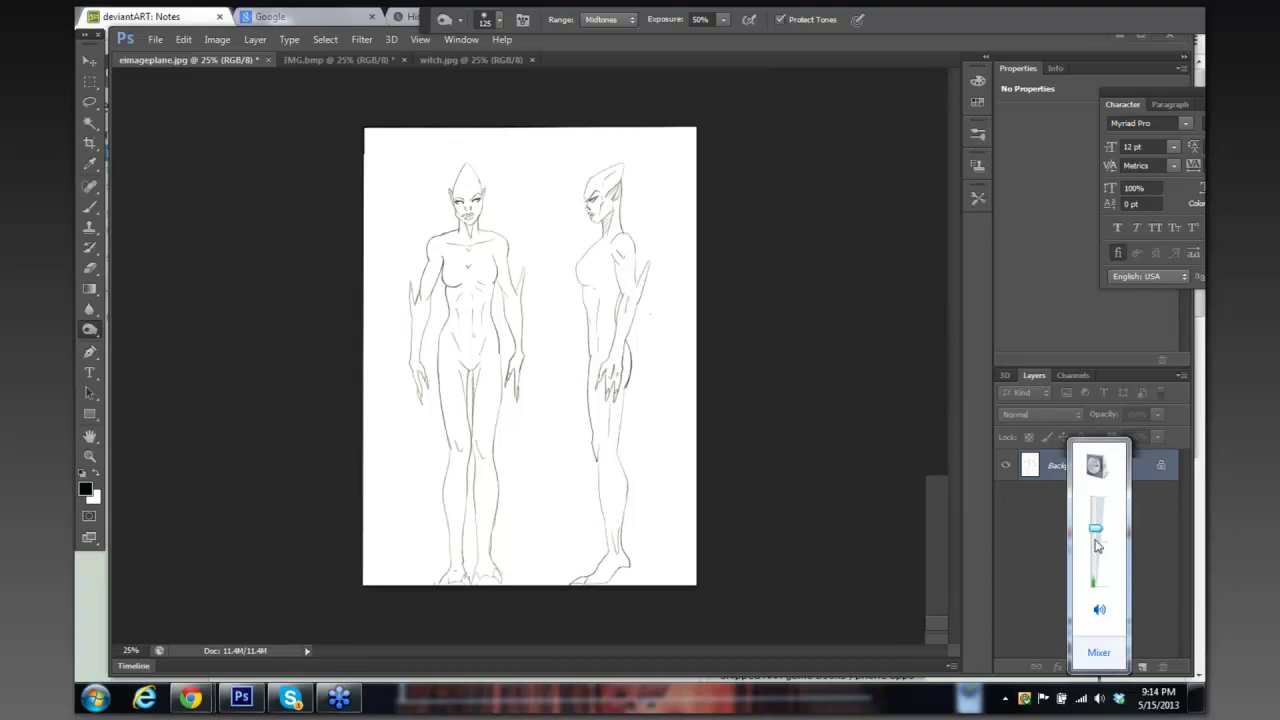
left_click(878, 504)
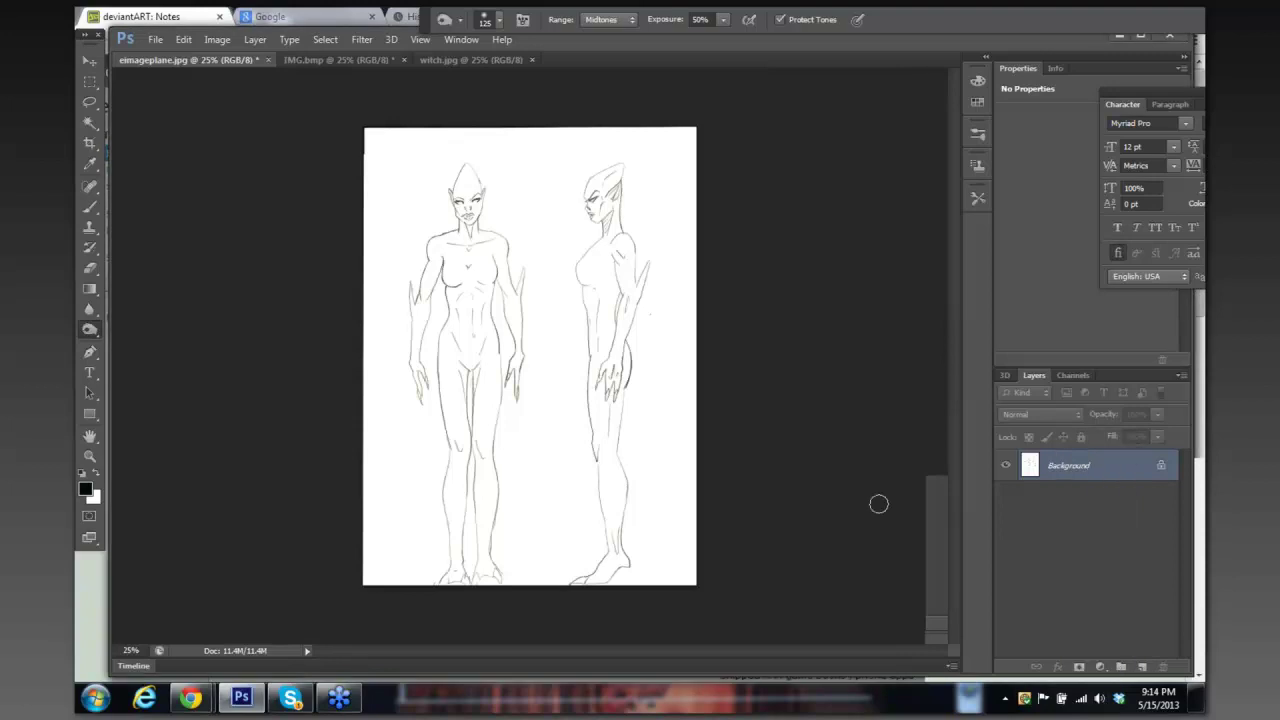
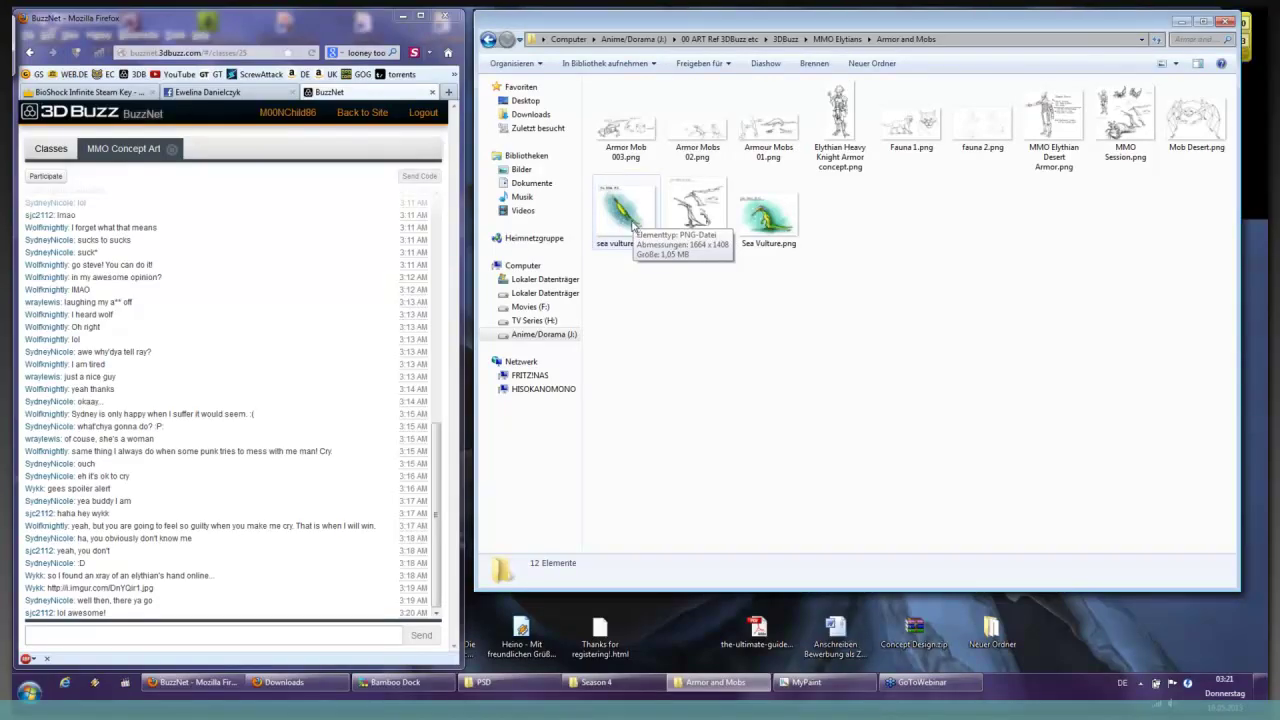
Open sea vulture 2.png from the Armor and Mobs folder in Windows Photo Viewer.
left_click(645, 240)
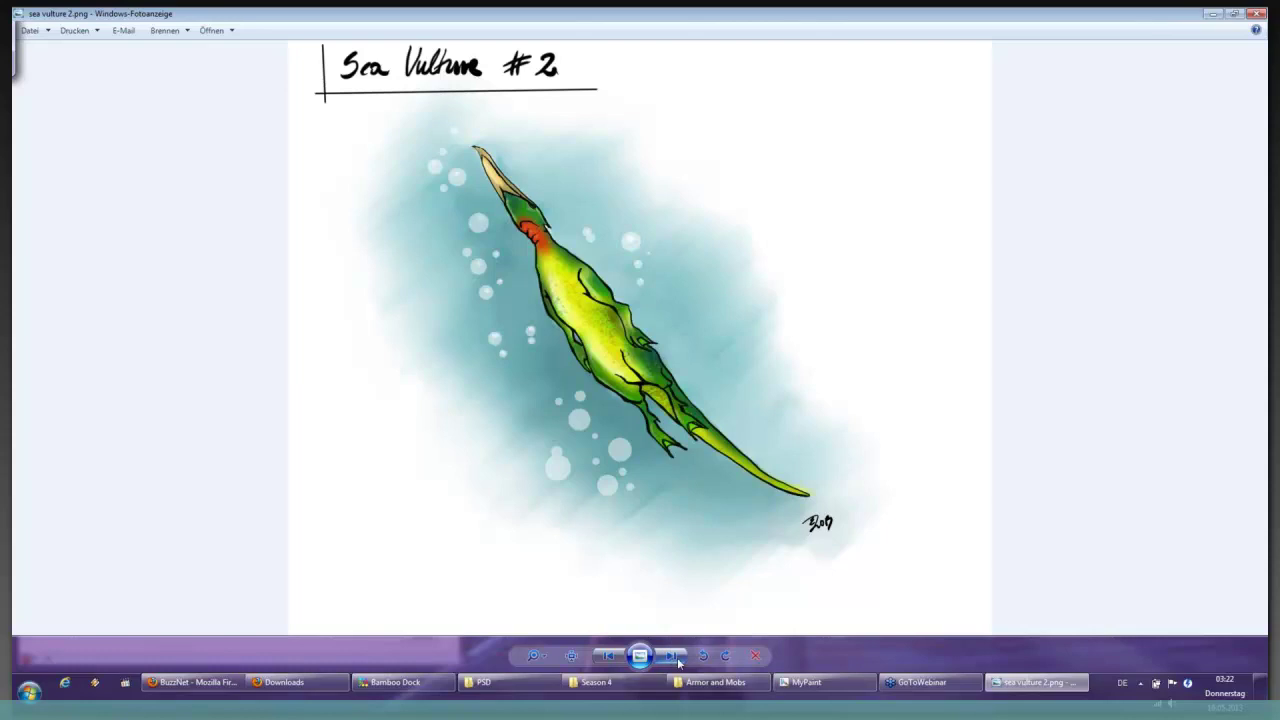
Advance from sea vulture 2.png to the coloured Sea Vulture Ver. #1 painting.
left_click(676, 657)
left_click(676, 657)
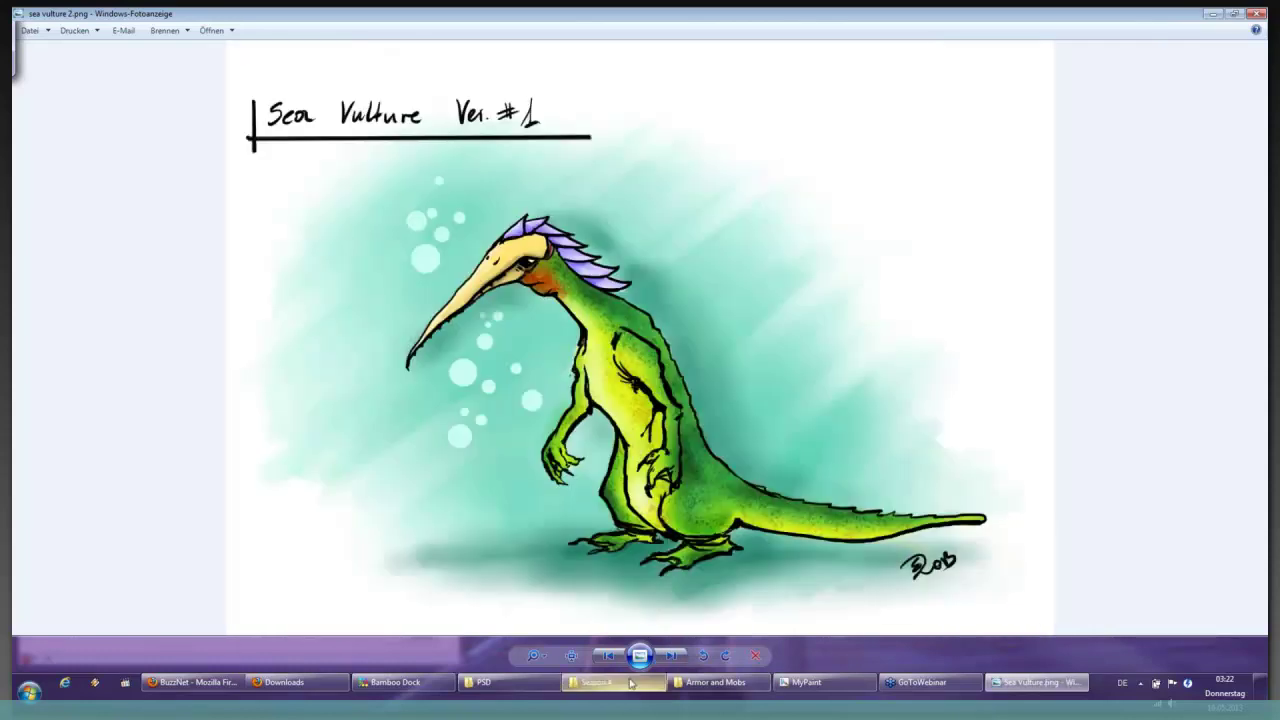
mouse_move(631, 684)
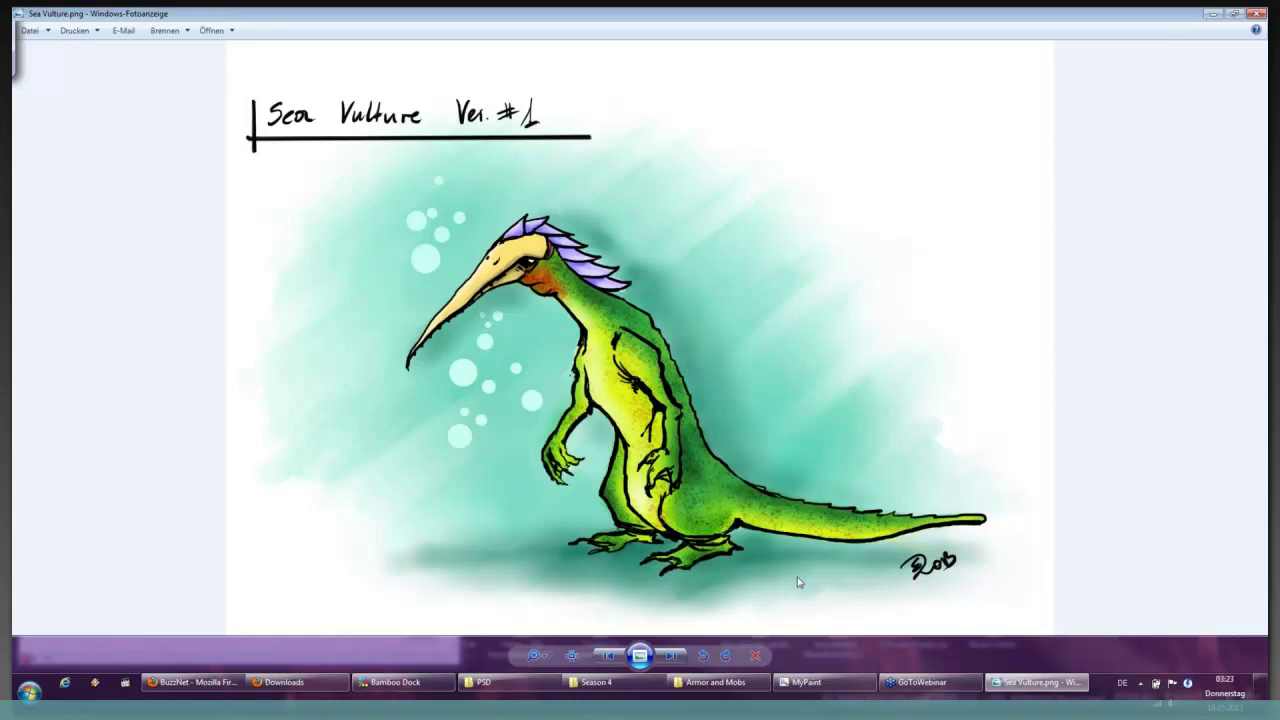
left_click(681, 657)
Return to the Sea Vulture painting, then move on to the armor sketch with Arm guard and breastplak notes.
left_click(618, 657)
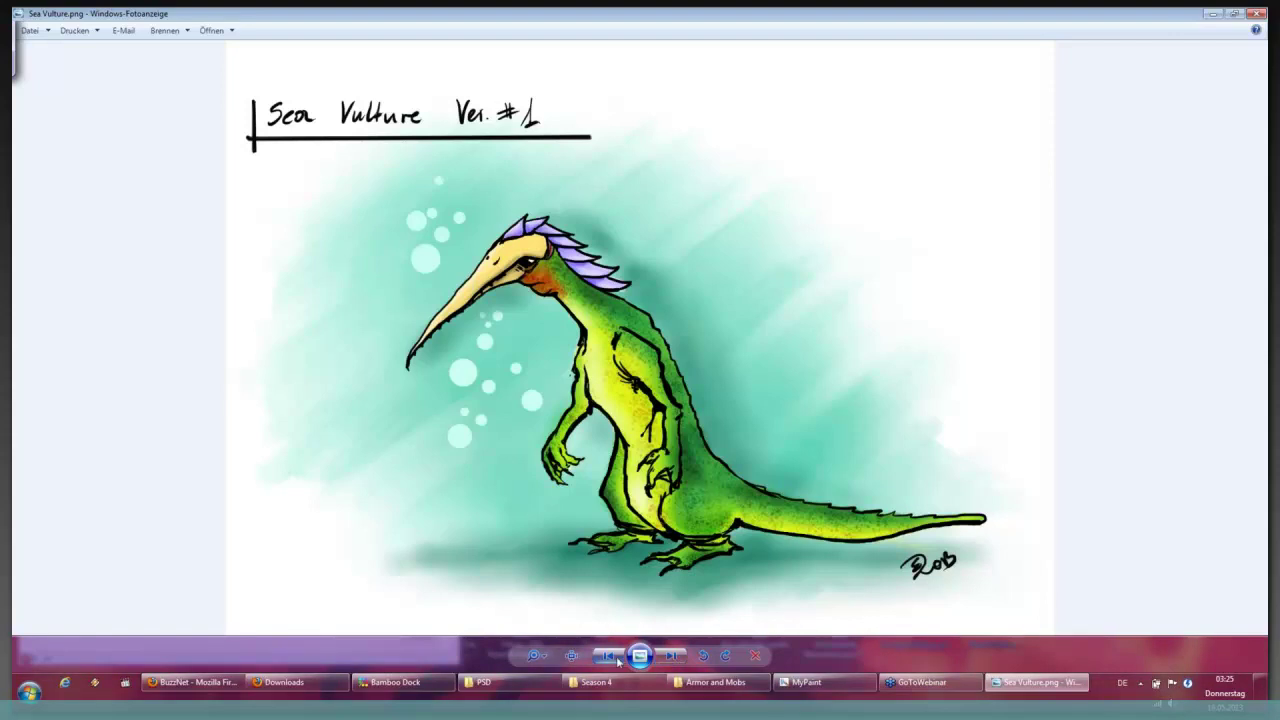
left_click(667, 657)
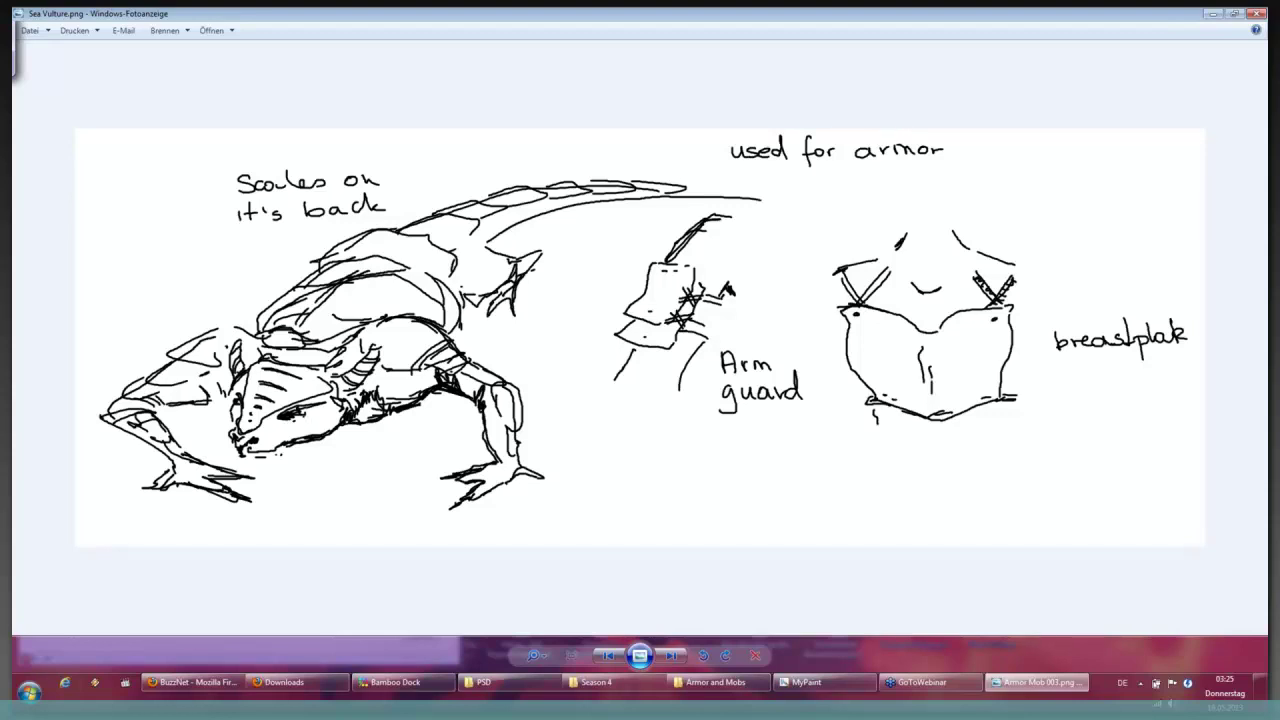
Advance to Armor Mobs 02.png, the two-bird sketch noted 'Drops: Feathers Meat'.
left_click(670, 657)
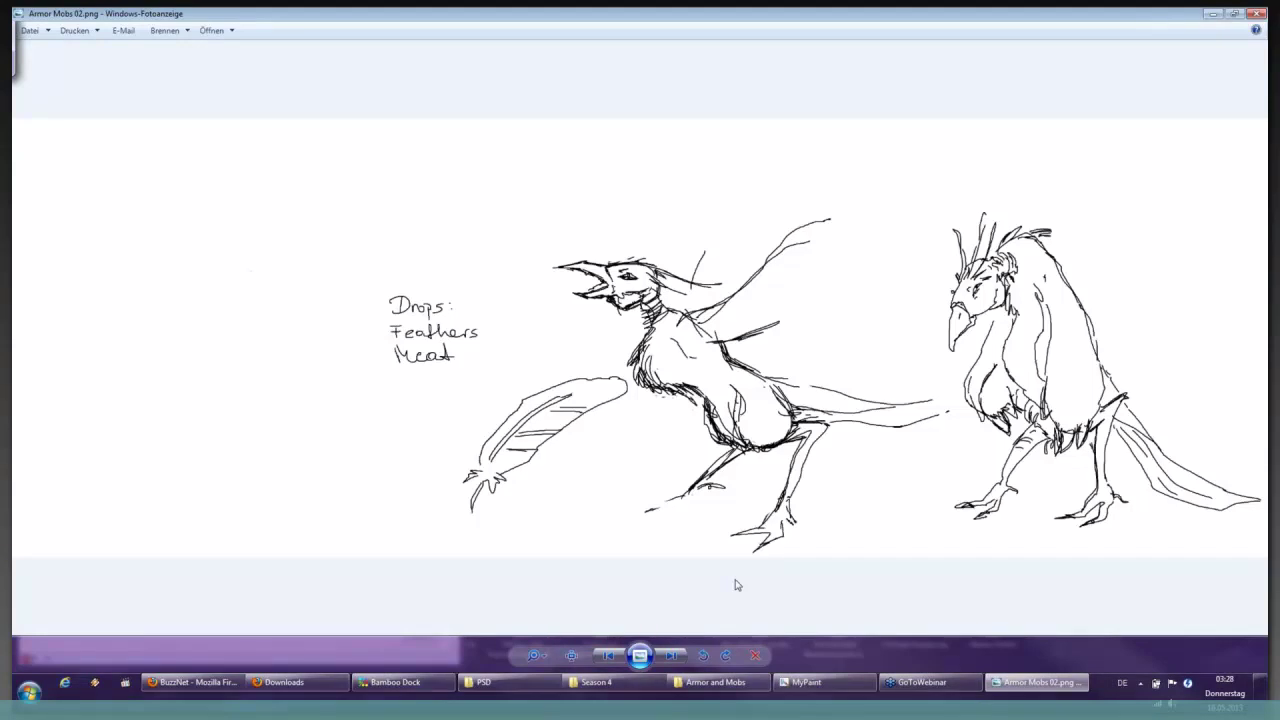
Step past Armour Mobs 01 to the Elythian Heavy Knight Armor concept.
left_click(673, 656)
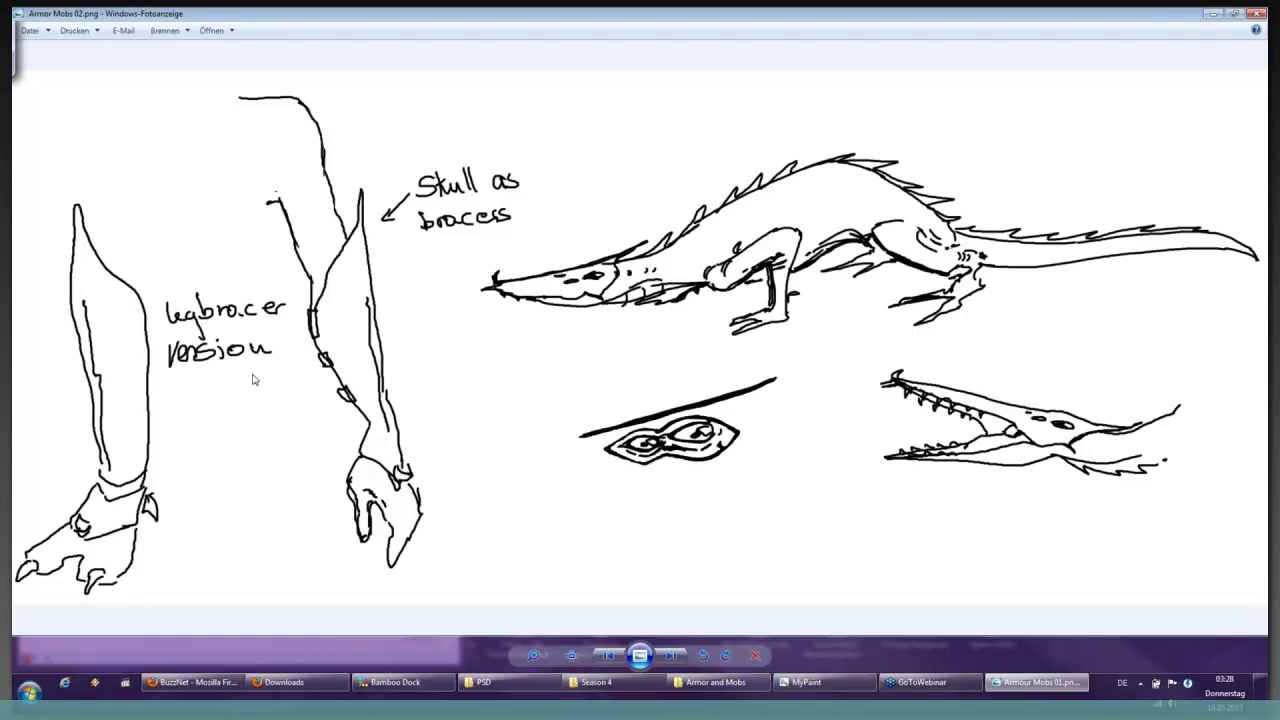
left_click(672, 657)
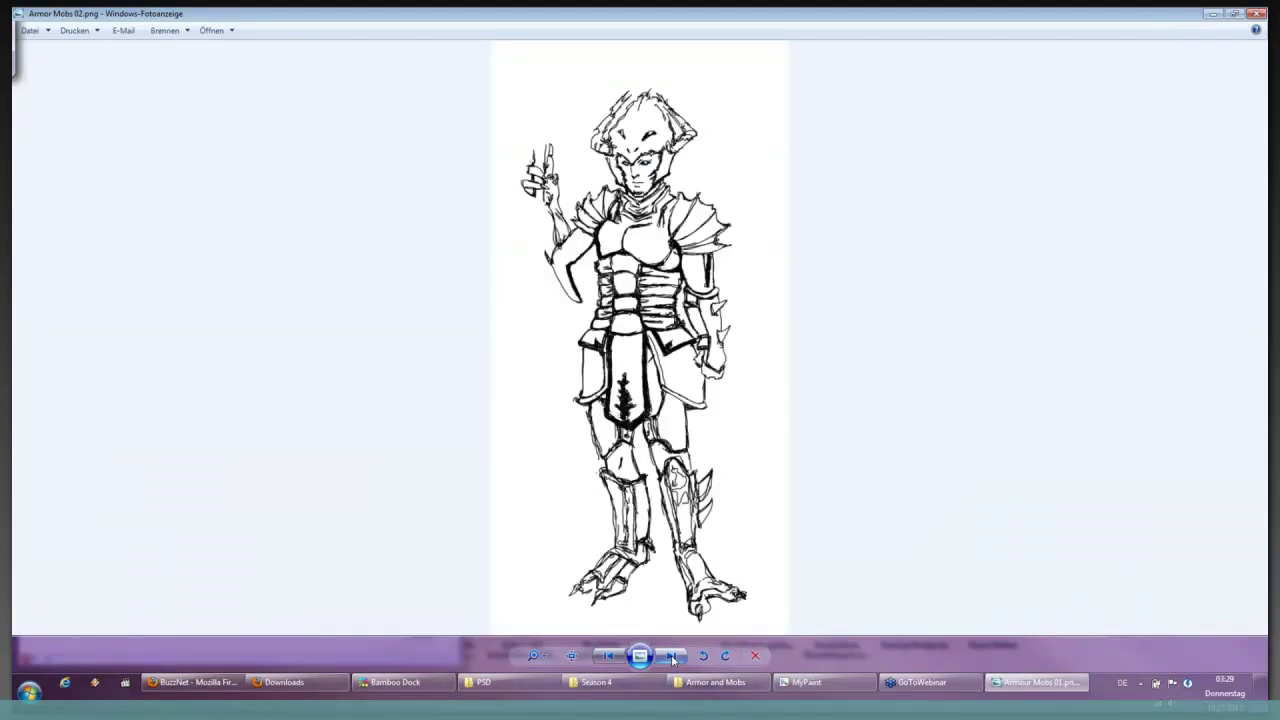
Go back to Armour Mobs 01.png with its legbracer and reptile creature sketches.
left_click(607, 657)
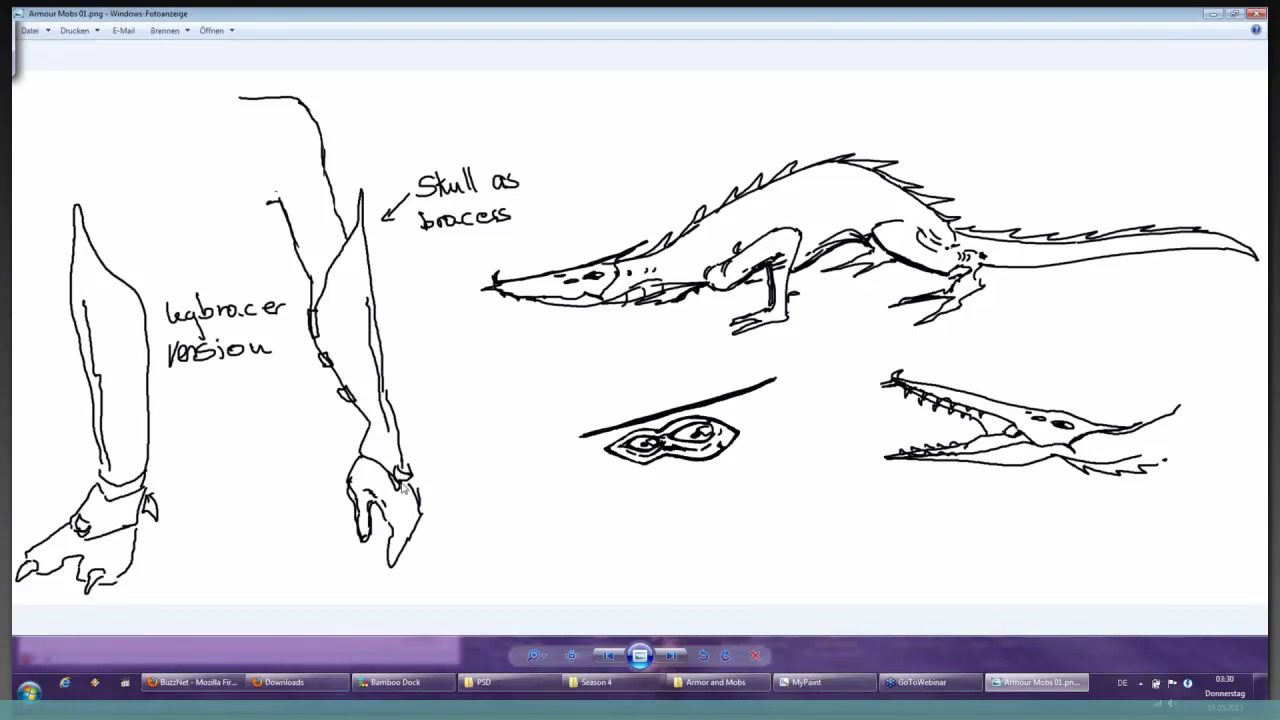
Return to the Elythian Heavy Knight Armor concept after a brief look back at Armour Mobs 01.
left_click(668, 658)
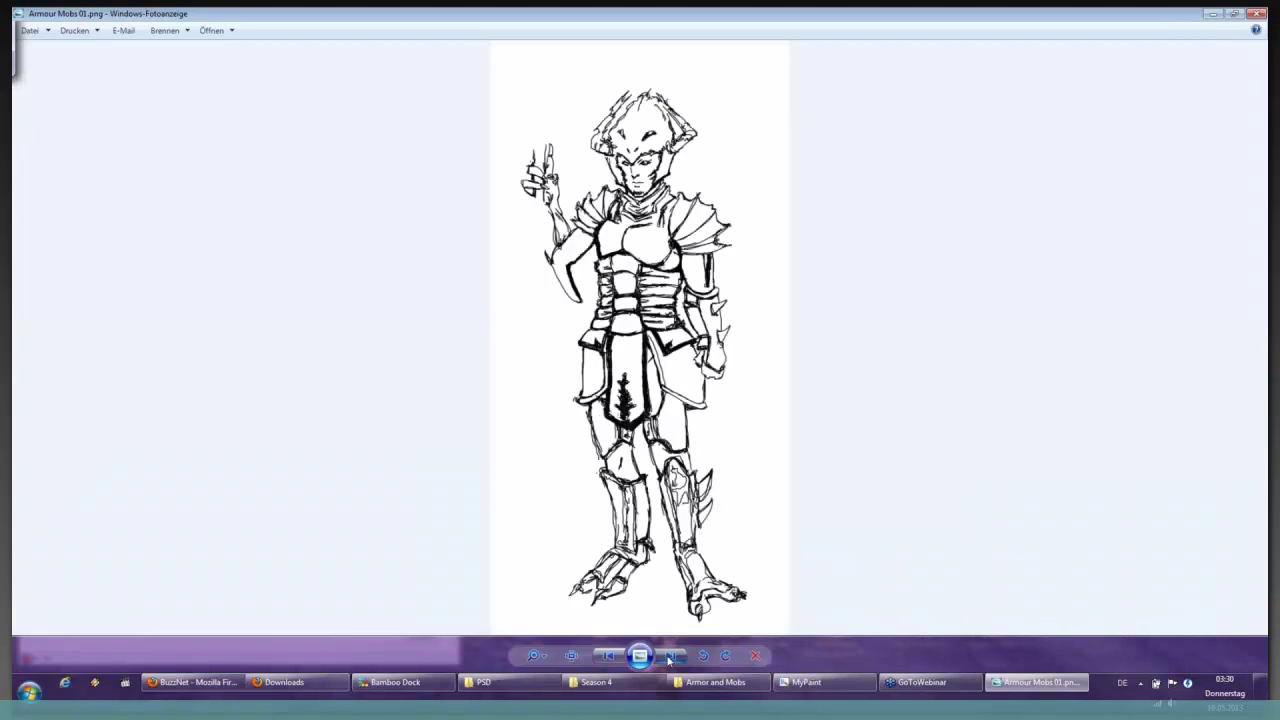
left_click(616, 656)
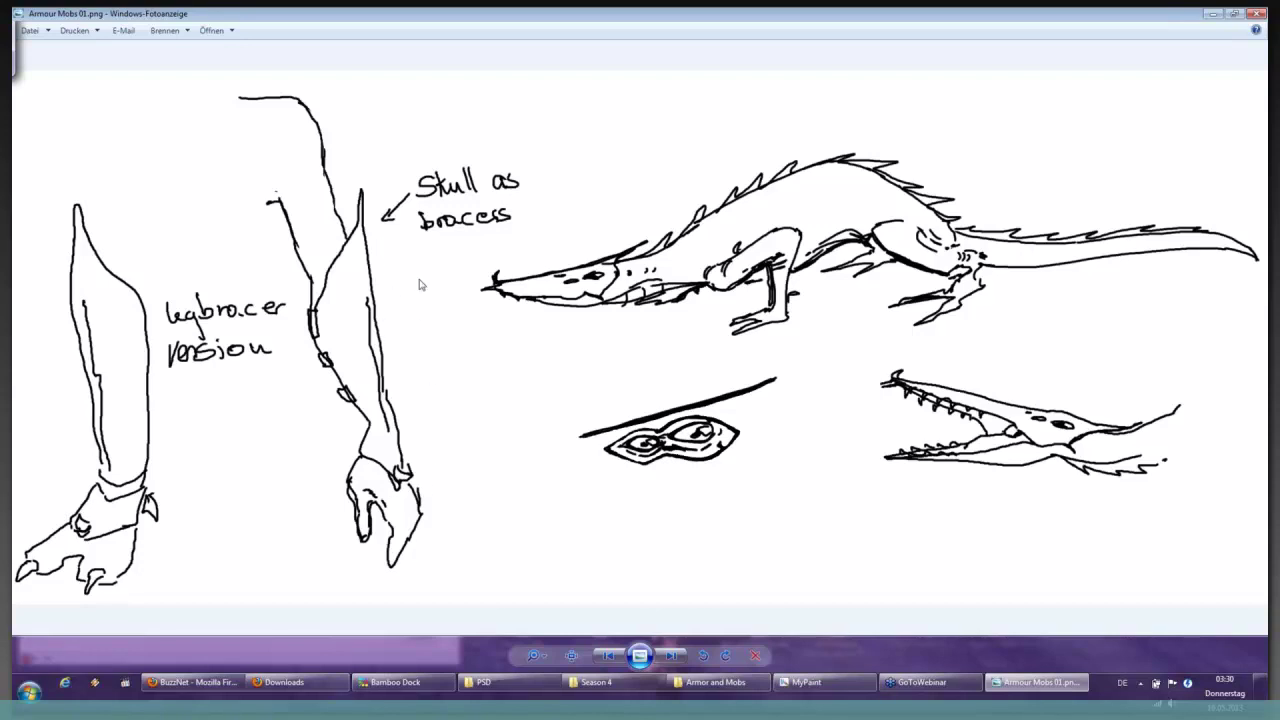
left_click(672, 657)
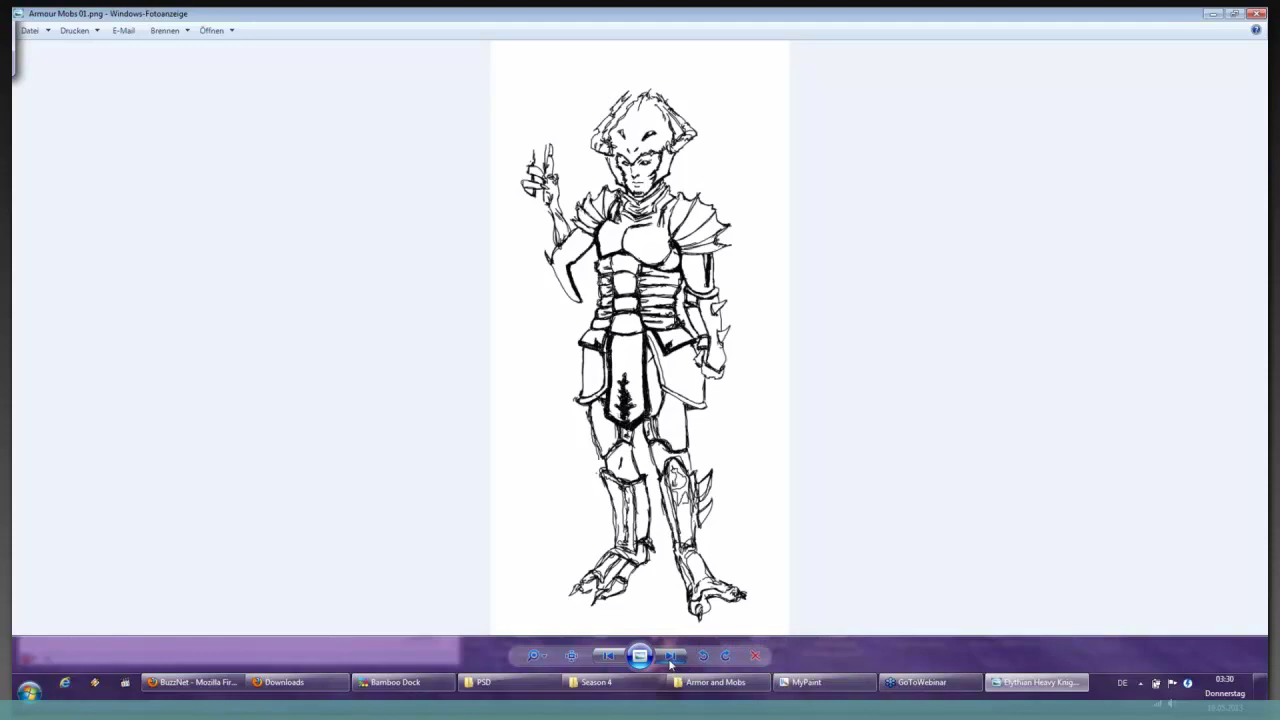
Advance past the wolf sketch to MMO Elythian Desert Armor.png.
left_click(672, 657)
left_click(671, 657)
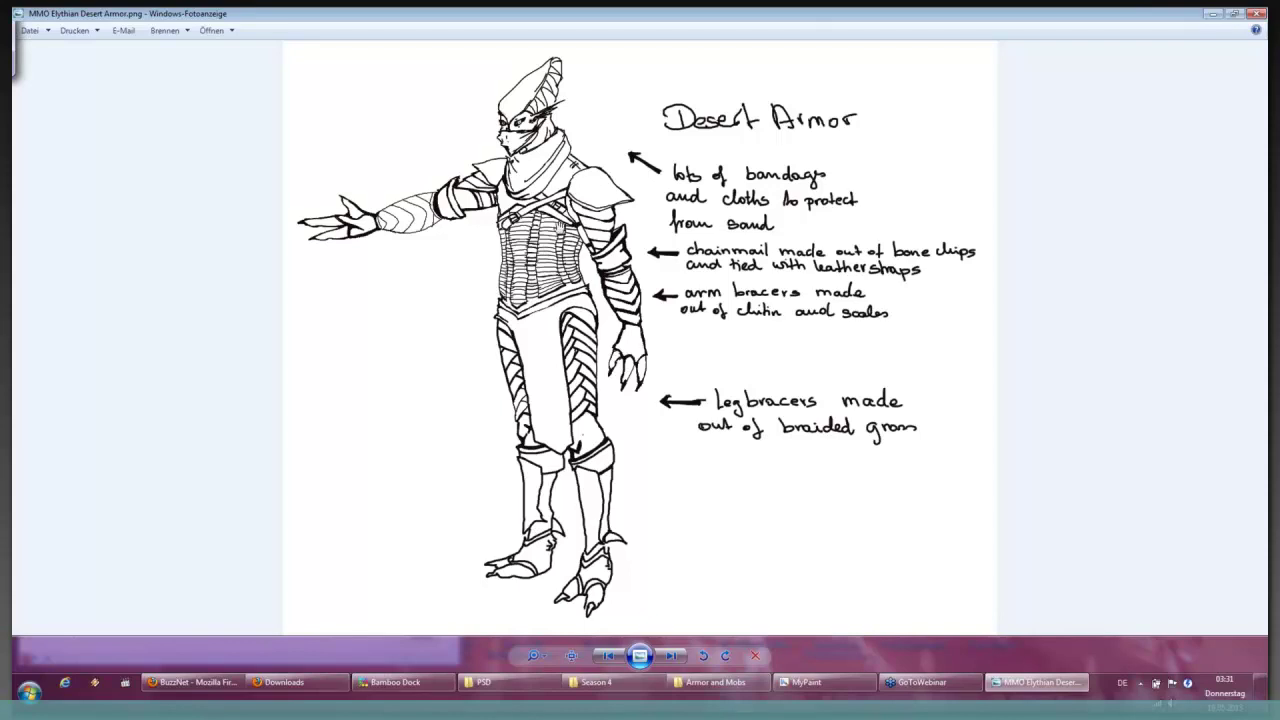
Zoom and pan around the Desert Armor sketch to read its title, head and leg-bracer notes.
scroll(560, 228, "up", 2)
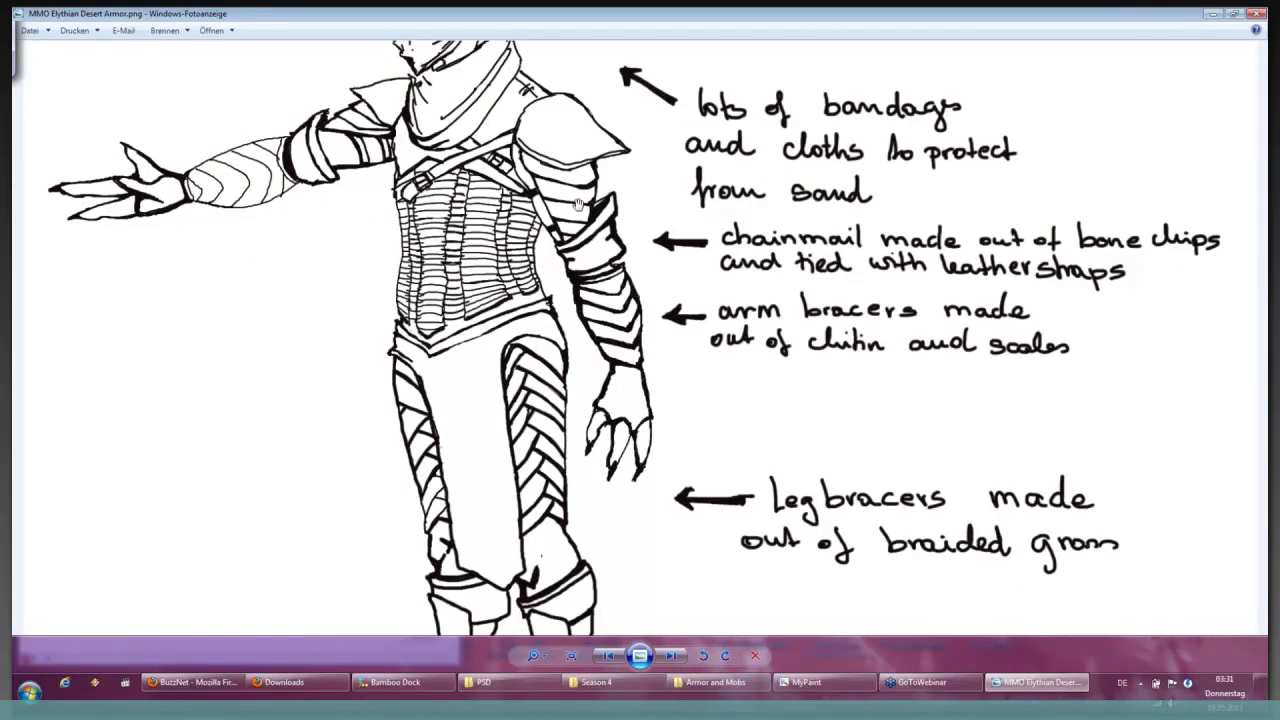
left_click_drag(578, 204, 585, 258)
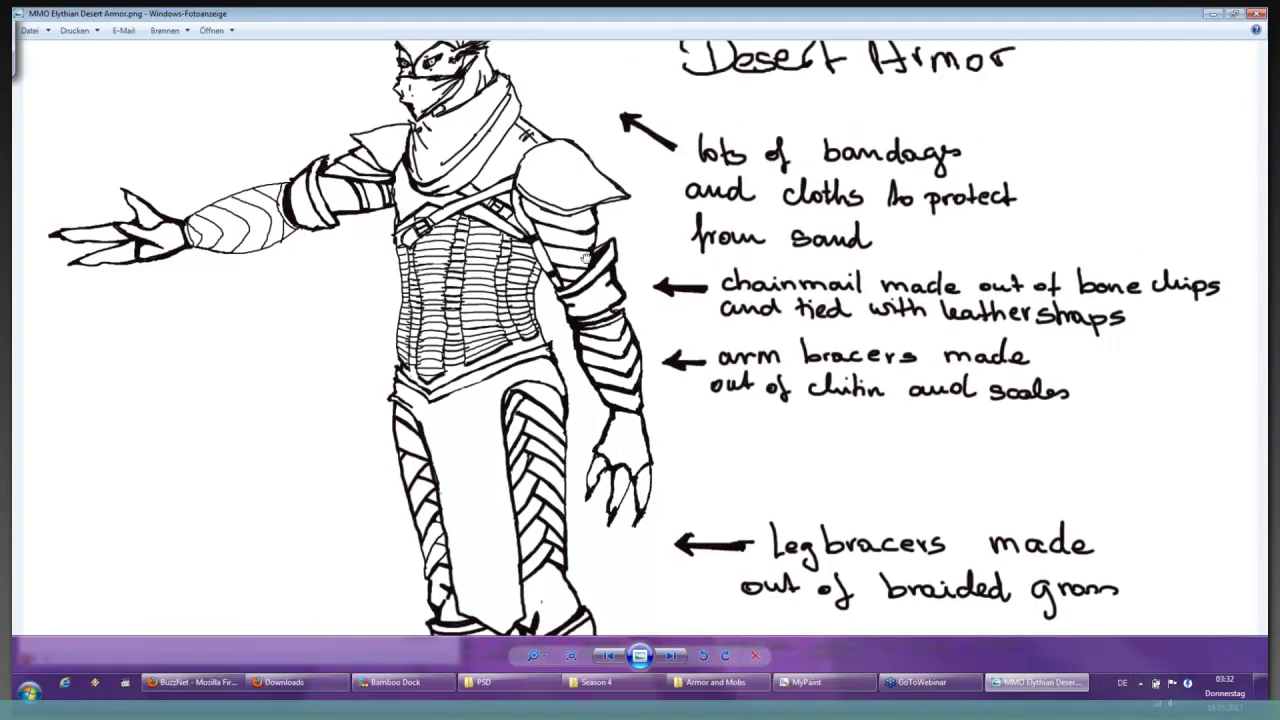
left_click_drag(585, 258, 533, 351)
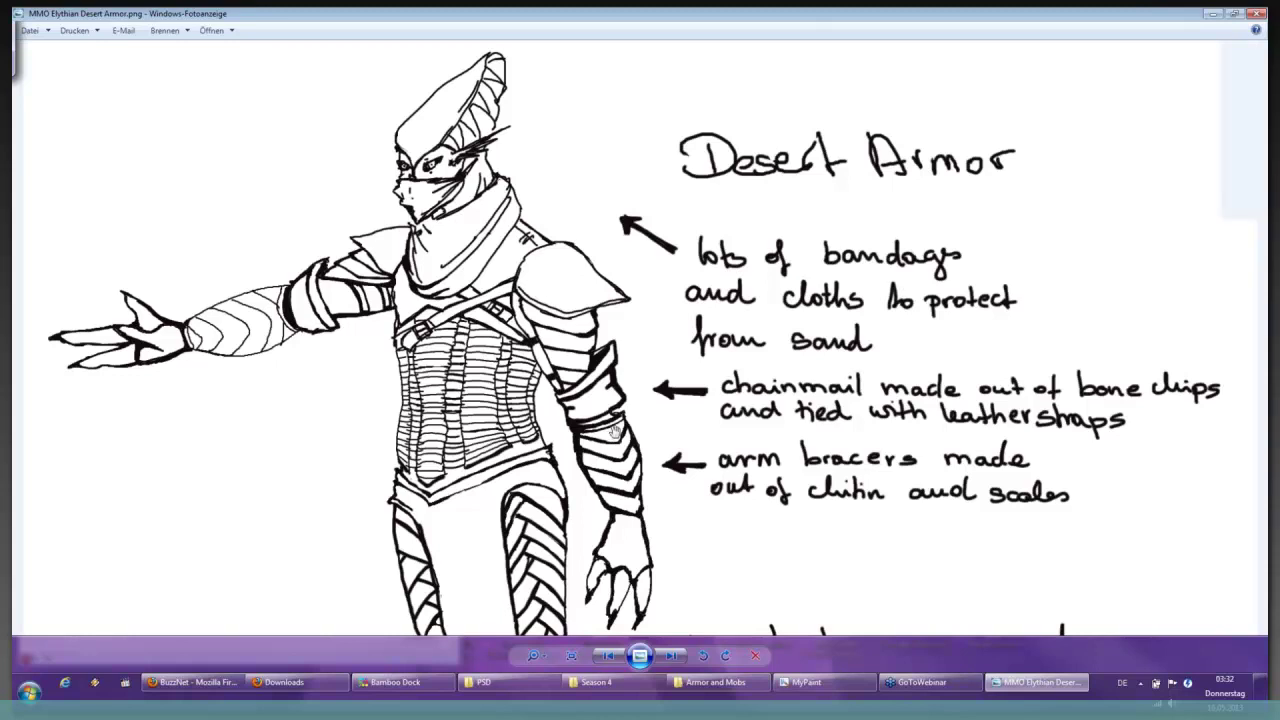
scroll(614, 430, "down", 1)
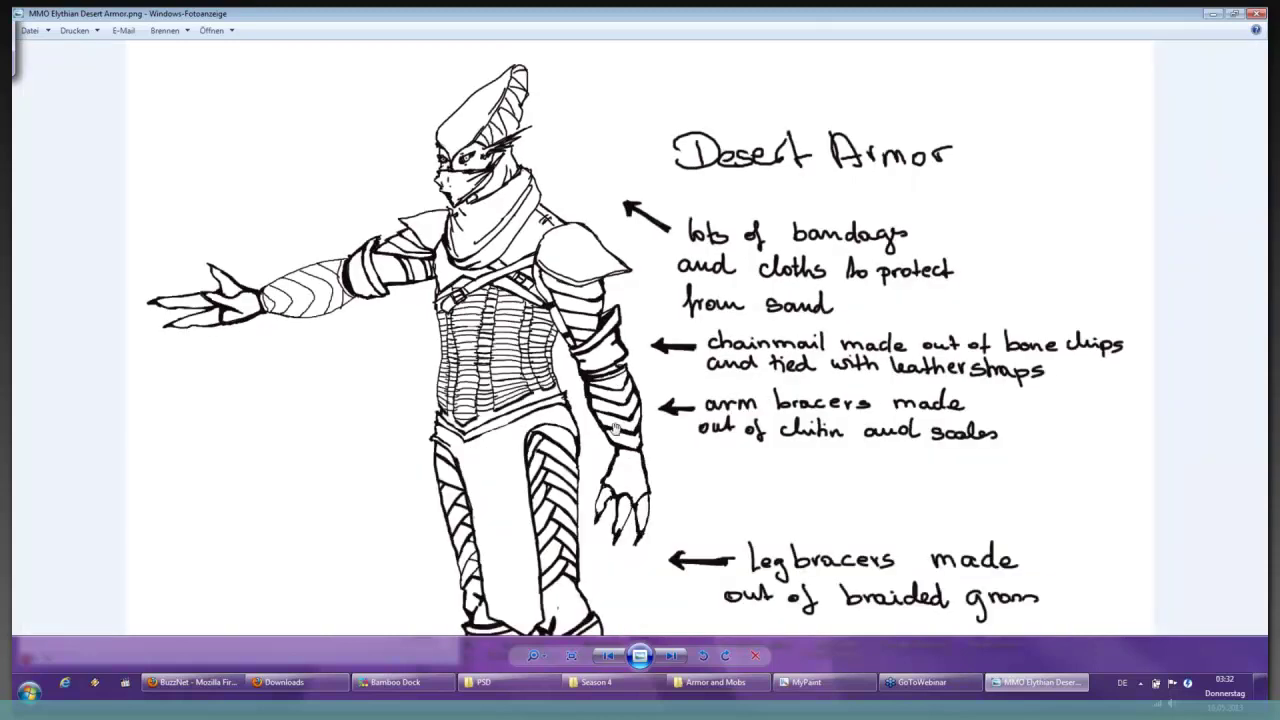
scroll(614, 430, "up", 1)
left_click_drag(614, 430, 606, 272)
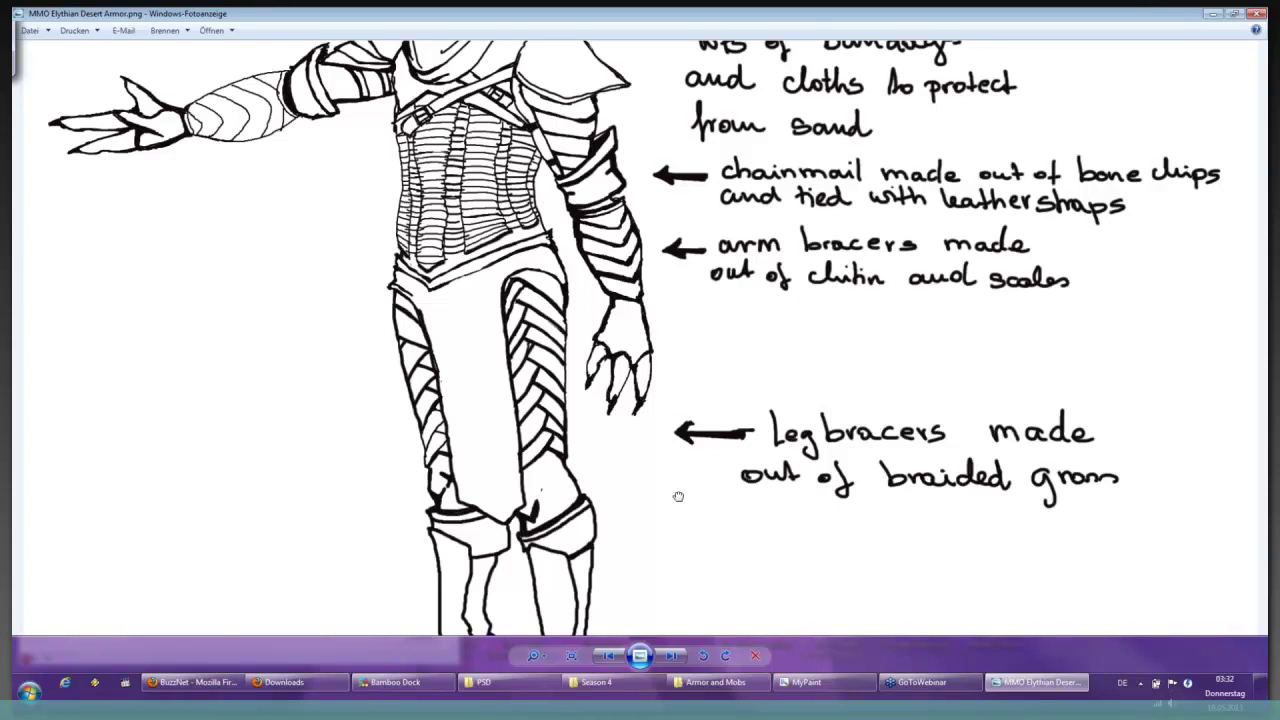
left_click_drag(676, 424, 743, 337)
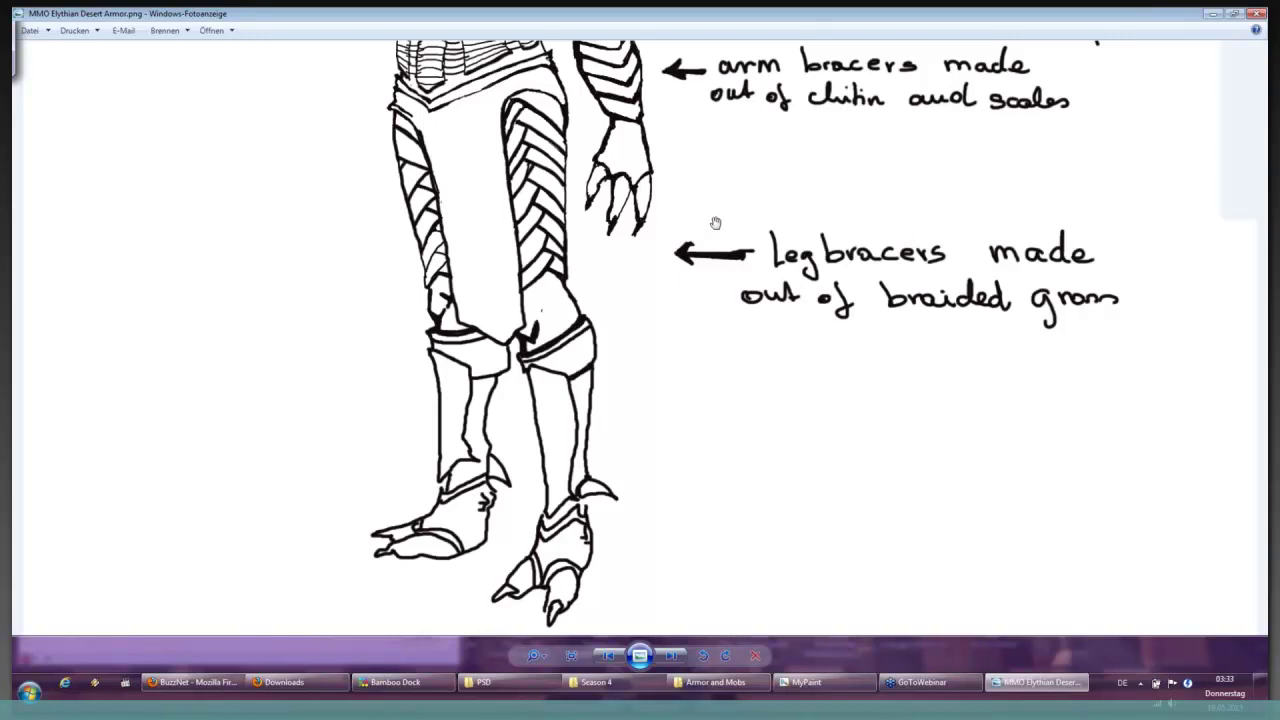
scroll(715, 222, "down", 1)
scroll(712, 224, "down", 1)
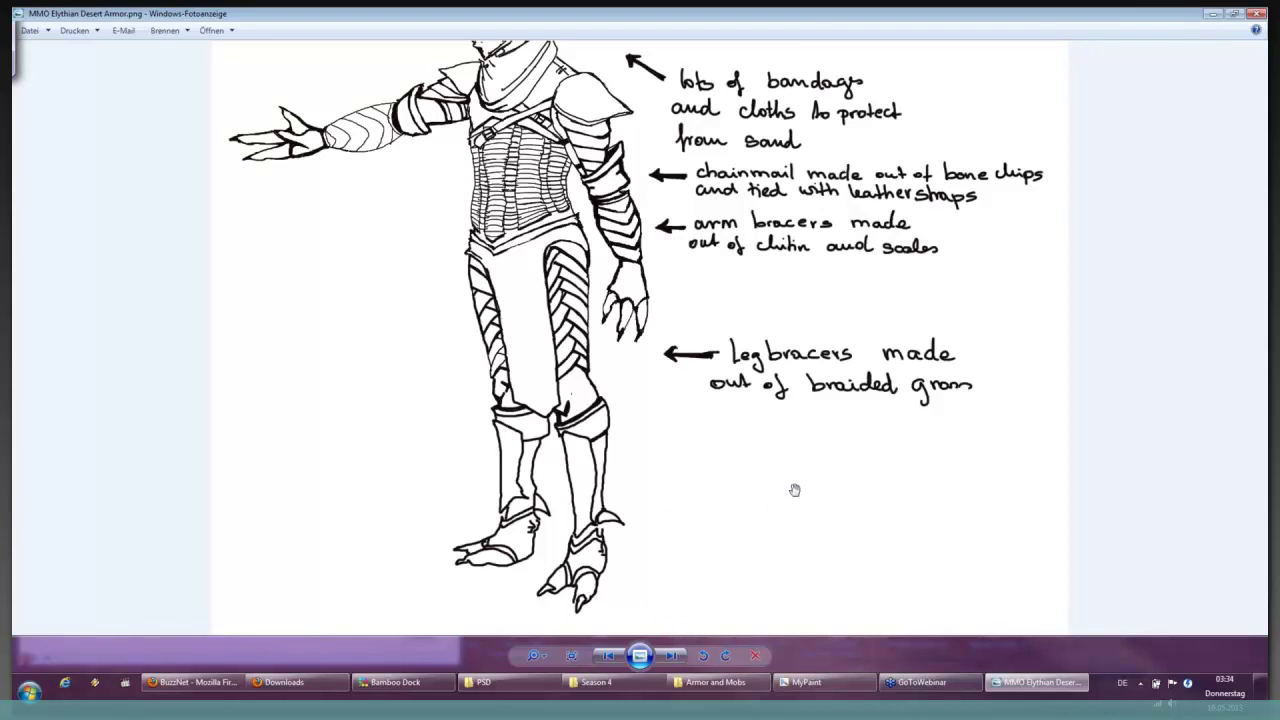
left_click_drag(795, 489, 792, 555)
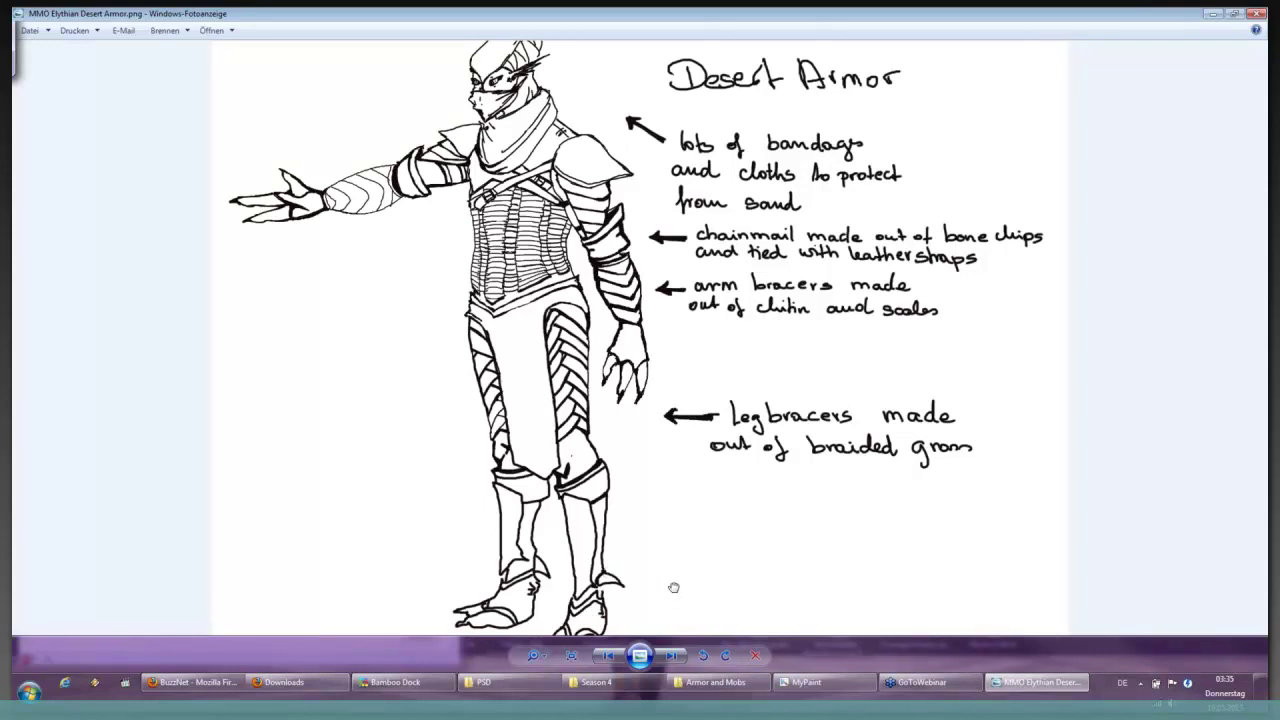
left_click_drag(674, 587, 674, 525)
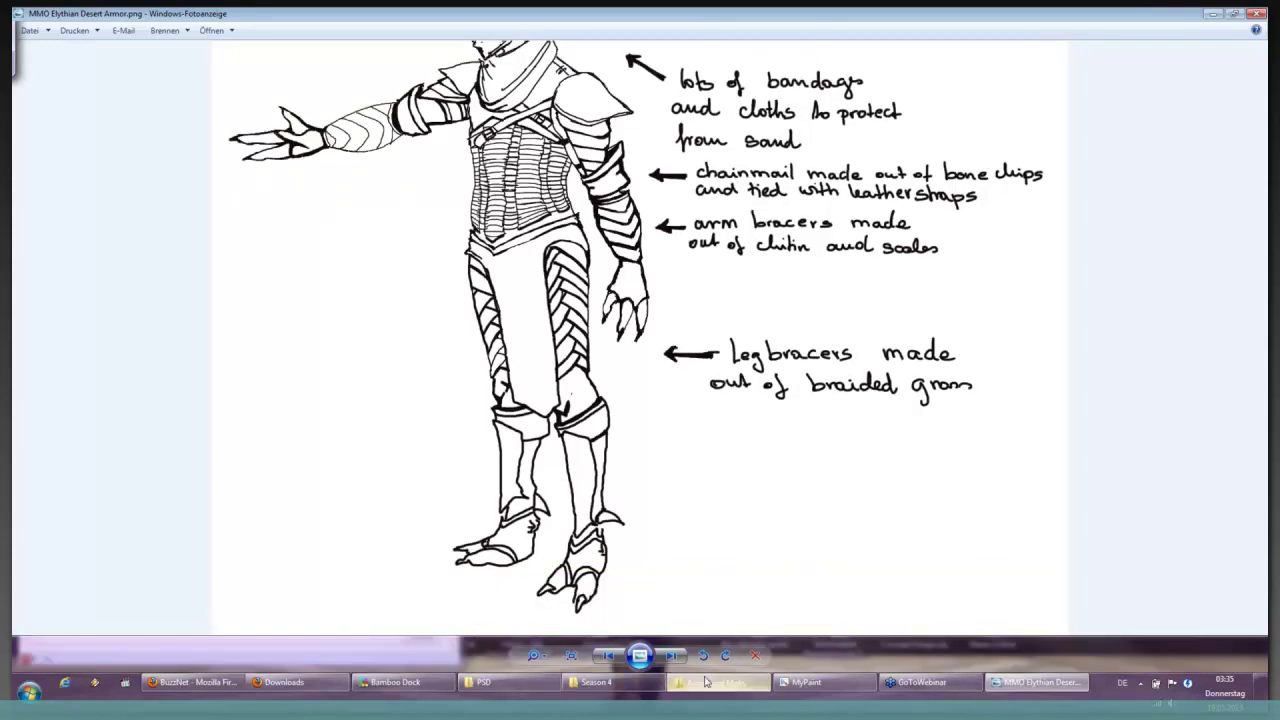
Open Kids.png from the MMO Elytians folder in Windows Explorer.
left_click(705, 682)
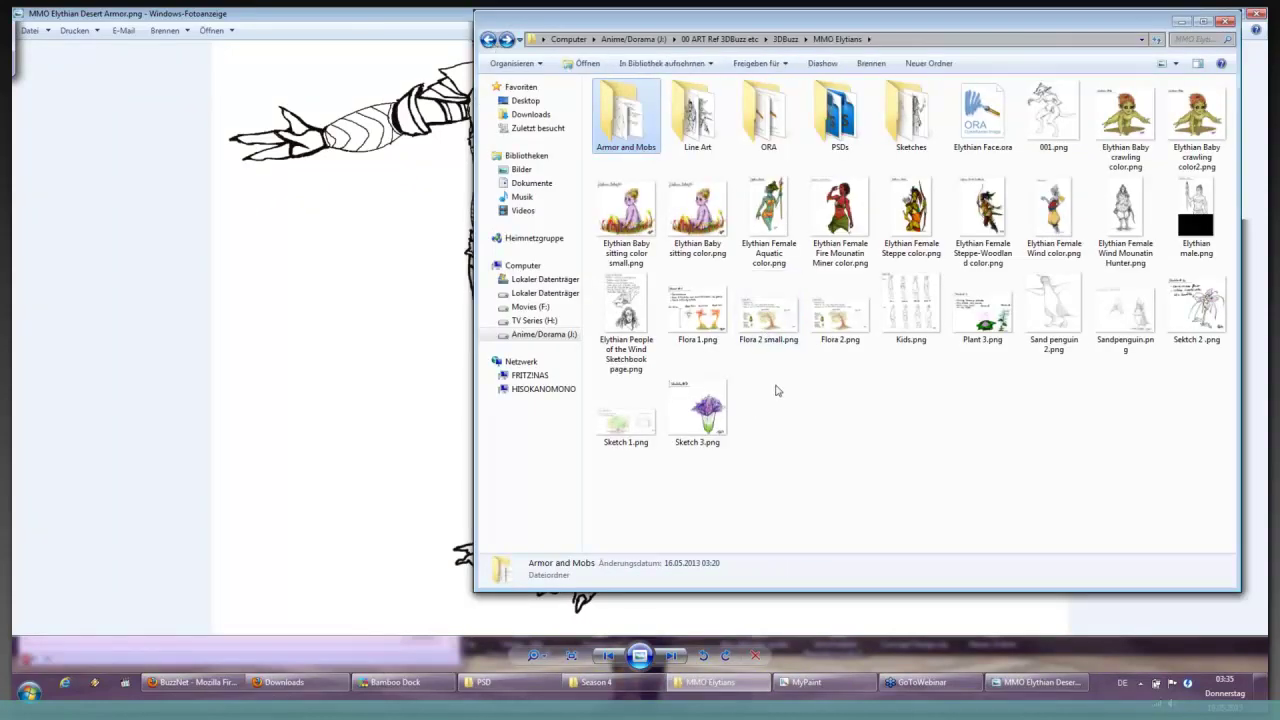
left_click(926, 297)
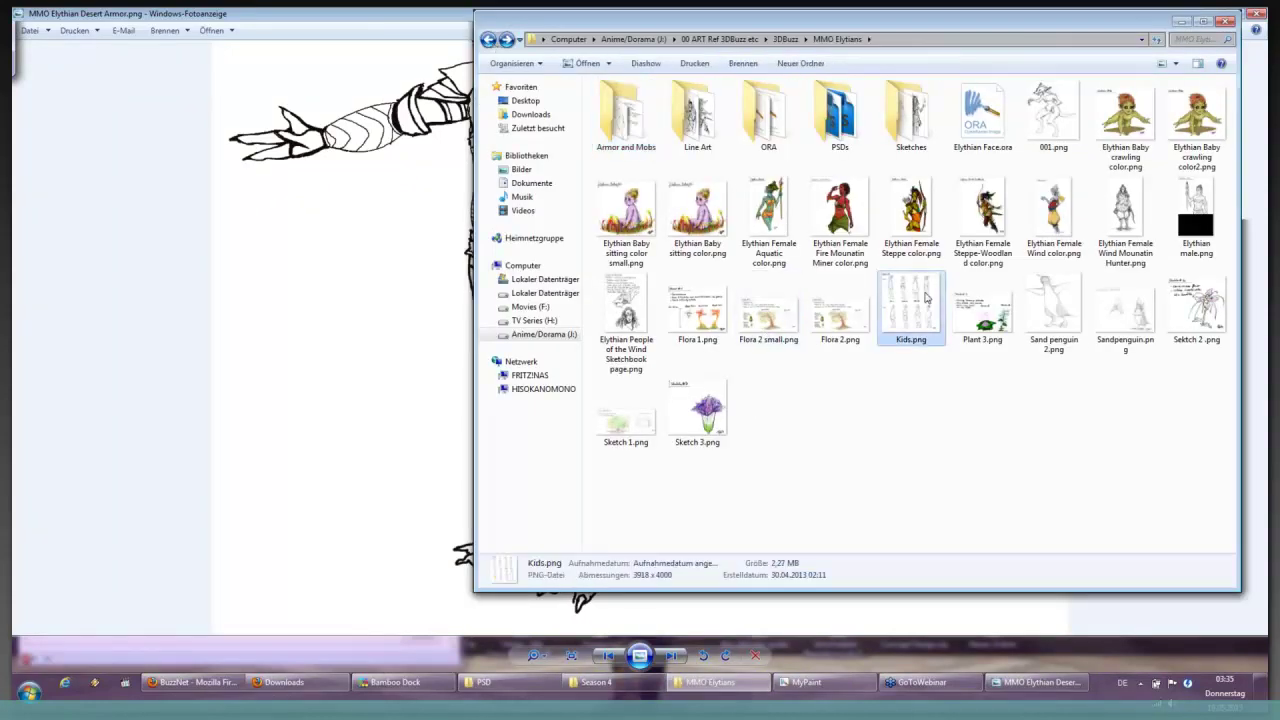
double_click(926, 297)
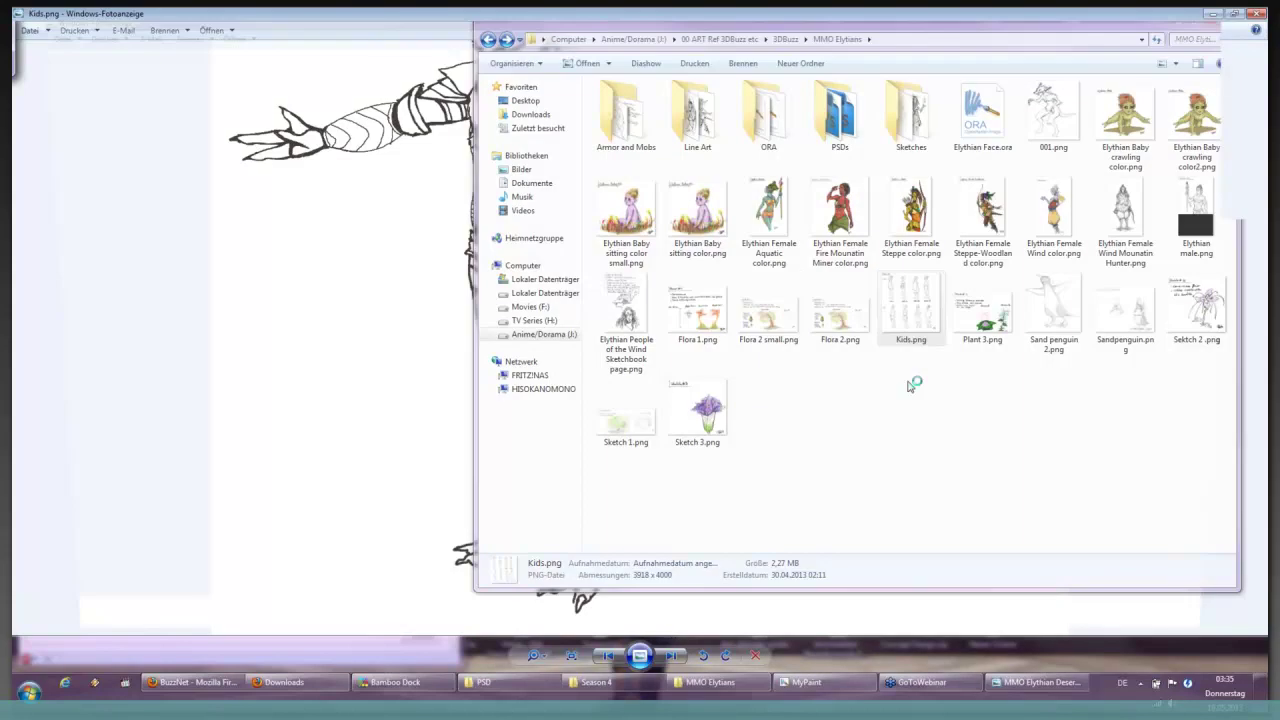
Zoom into and pan around the Kids.png figures, then switch back to the Desert Armor drawing.
scroll(810, 525, "up", 2)
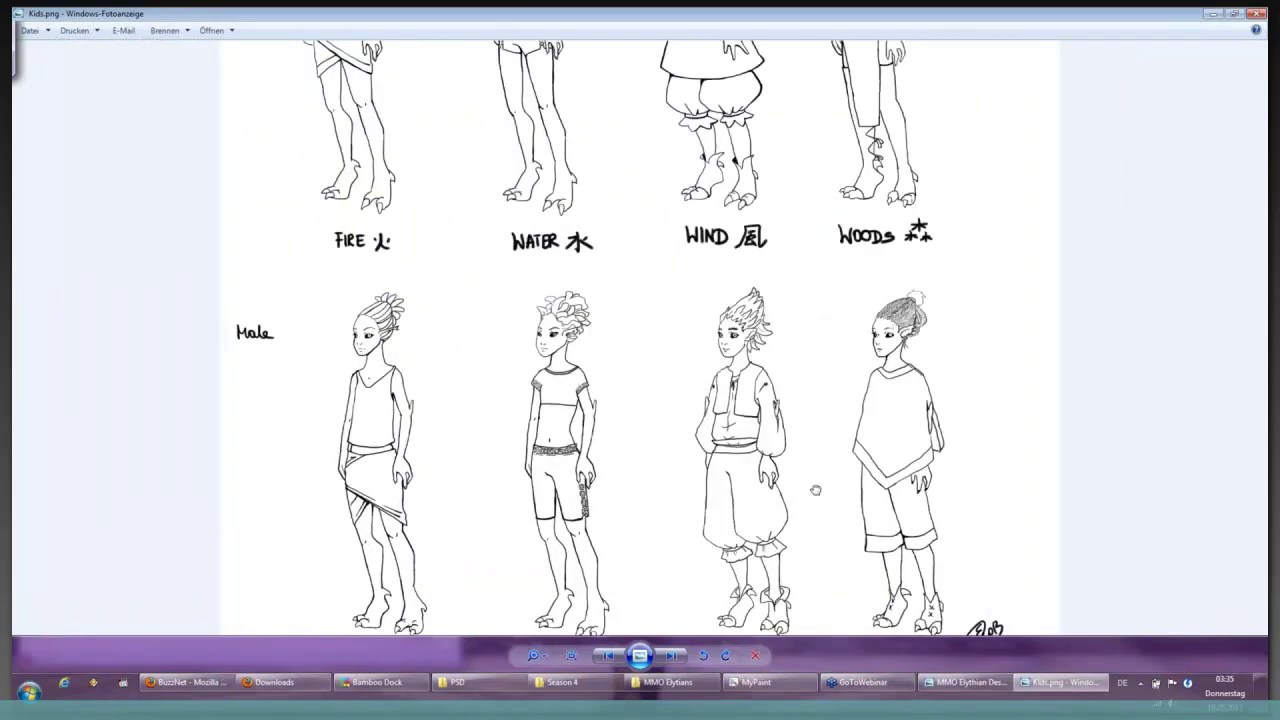
left_click_drag(815, 490, 805, 237)
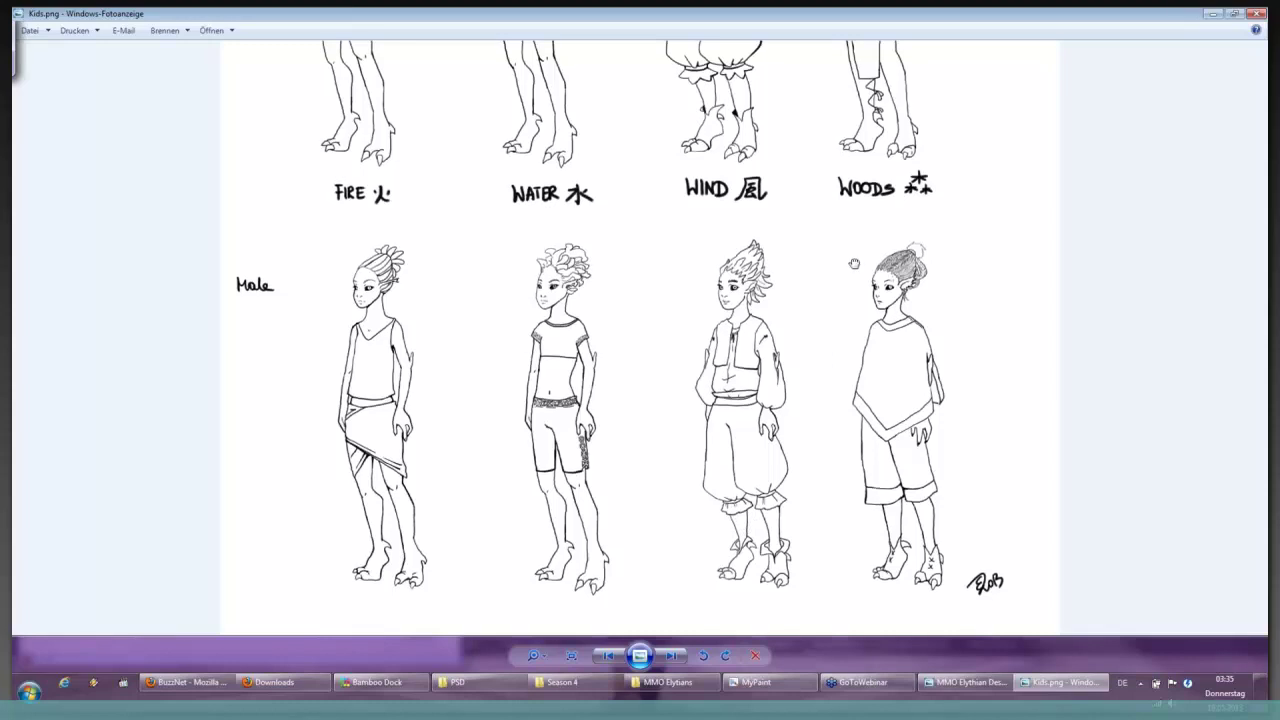
left_click_drag(853, 360, 838, 507)
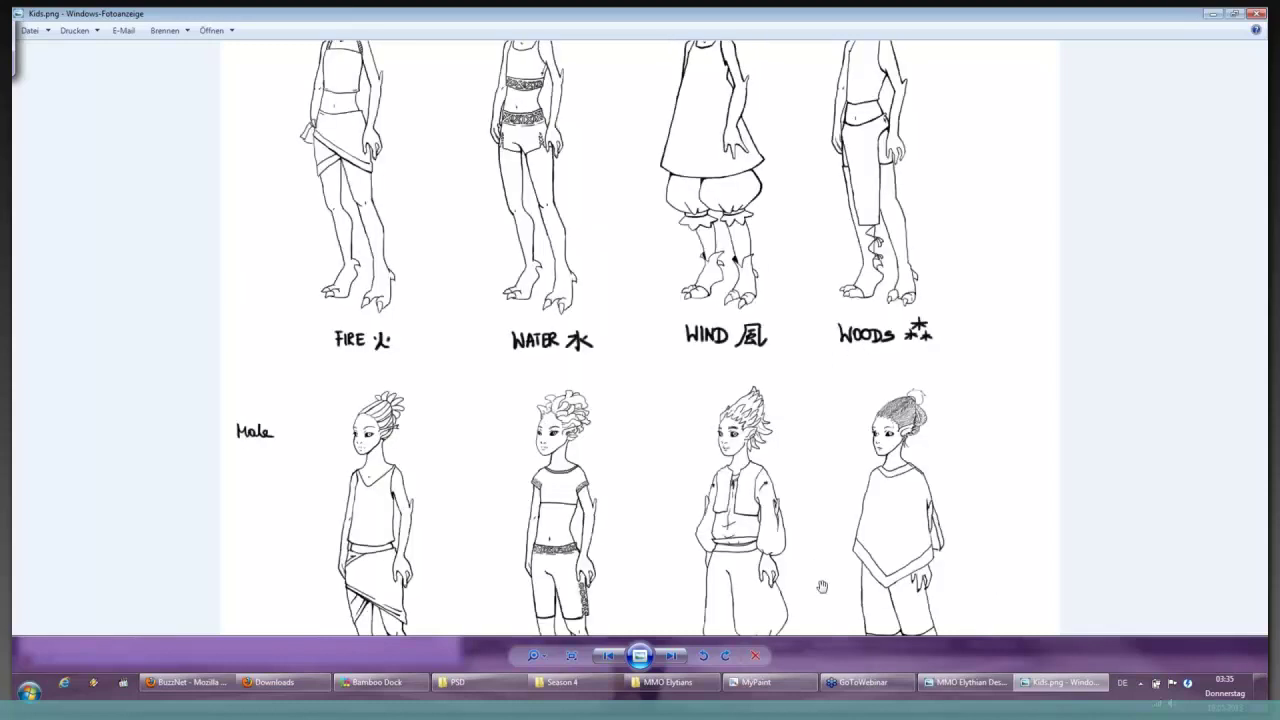
left_click(950, 685)
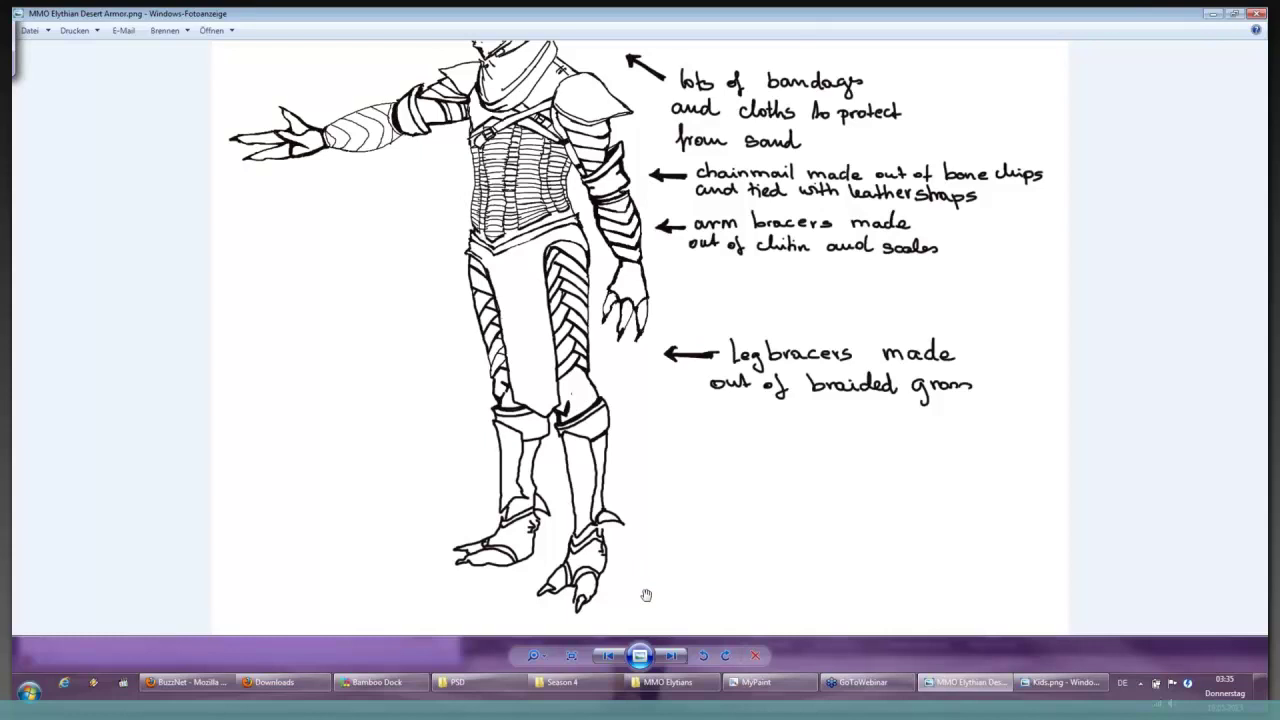
Advance the viewer past MMO Session.png to the Mob Desert.png crab drawing.
left_click(671, 657)
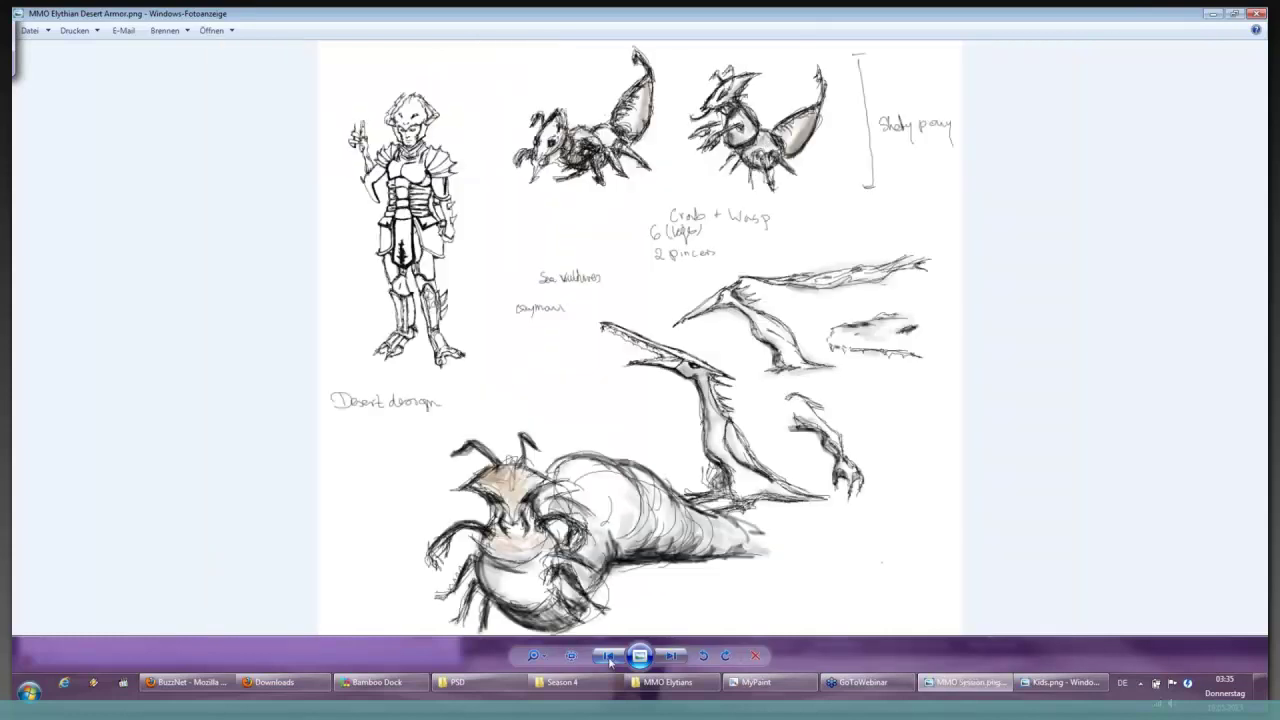
left_click(668, 656)
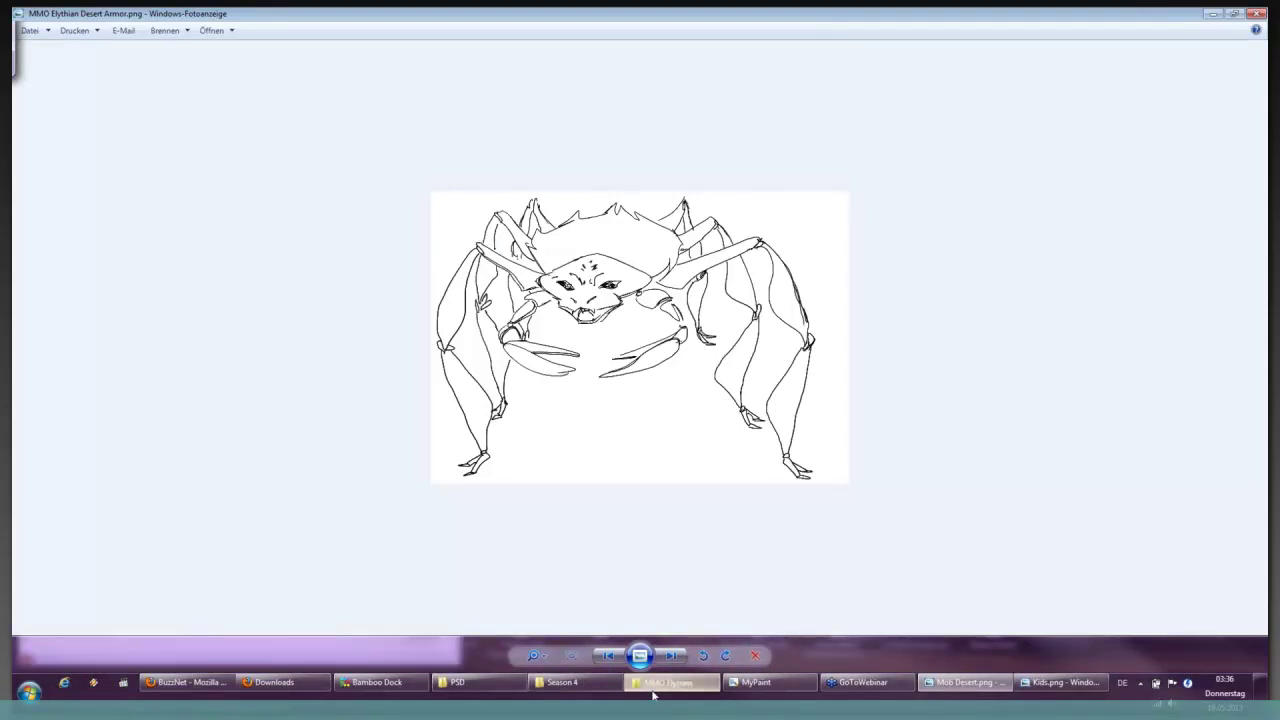
Open the Armor and Mobs subfolder in the MMO Elytians window, then minimize it.
left_click(653, 690)
double_click(626, 115)
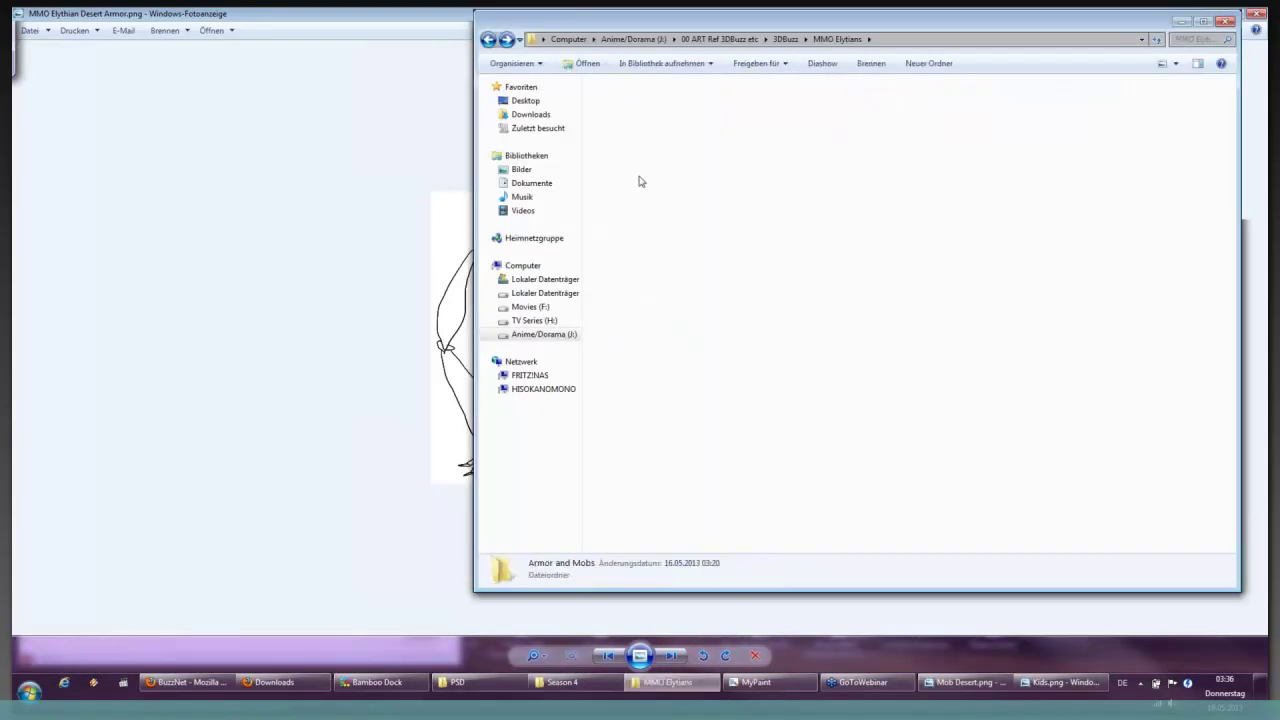
left_click(1181, 21)
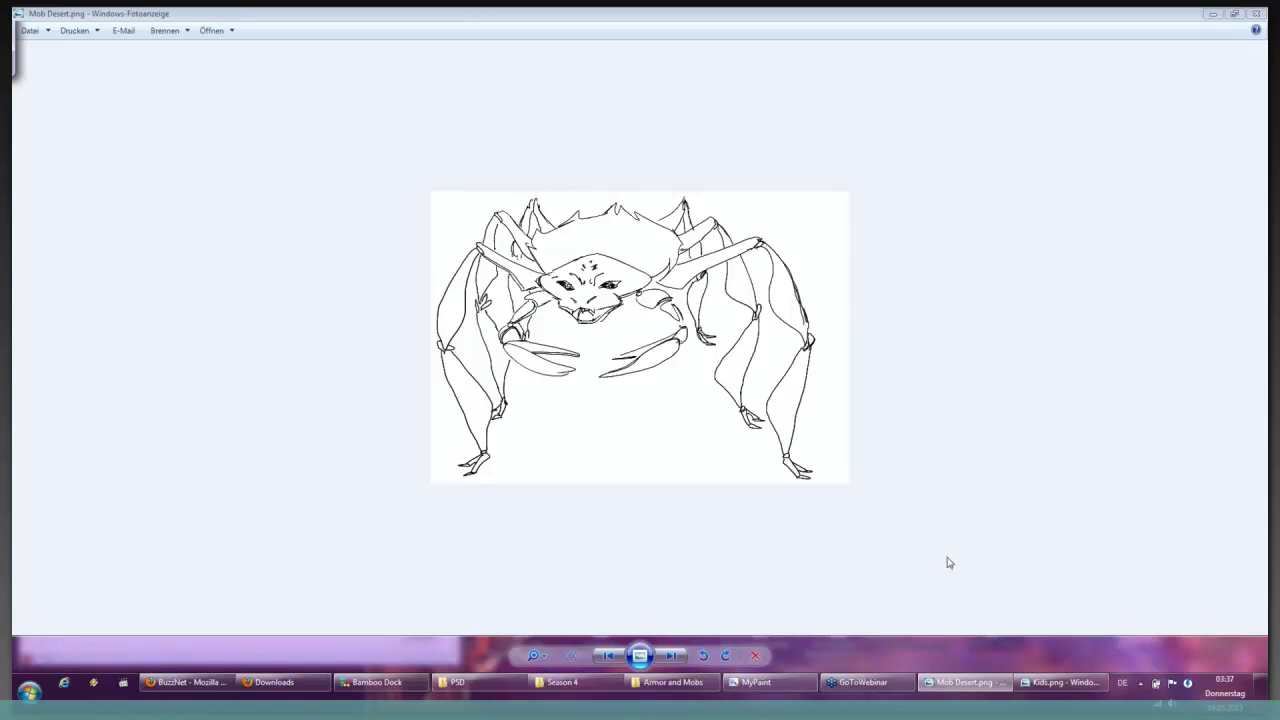
Close the Mob Desert viewer window and open MMO Session.png from Armor and Mobs.
mouse_move(948, 683)
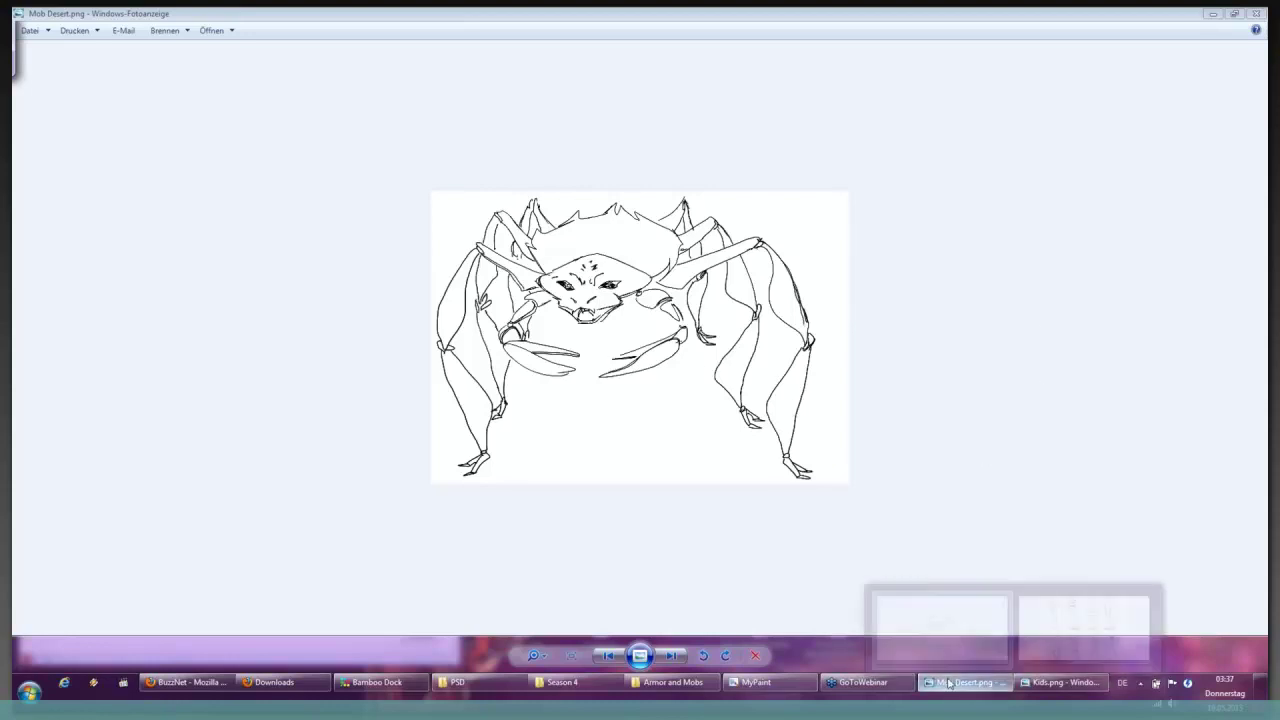
right_click(955, 683)
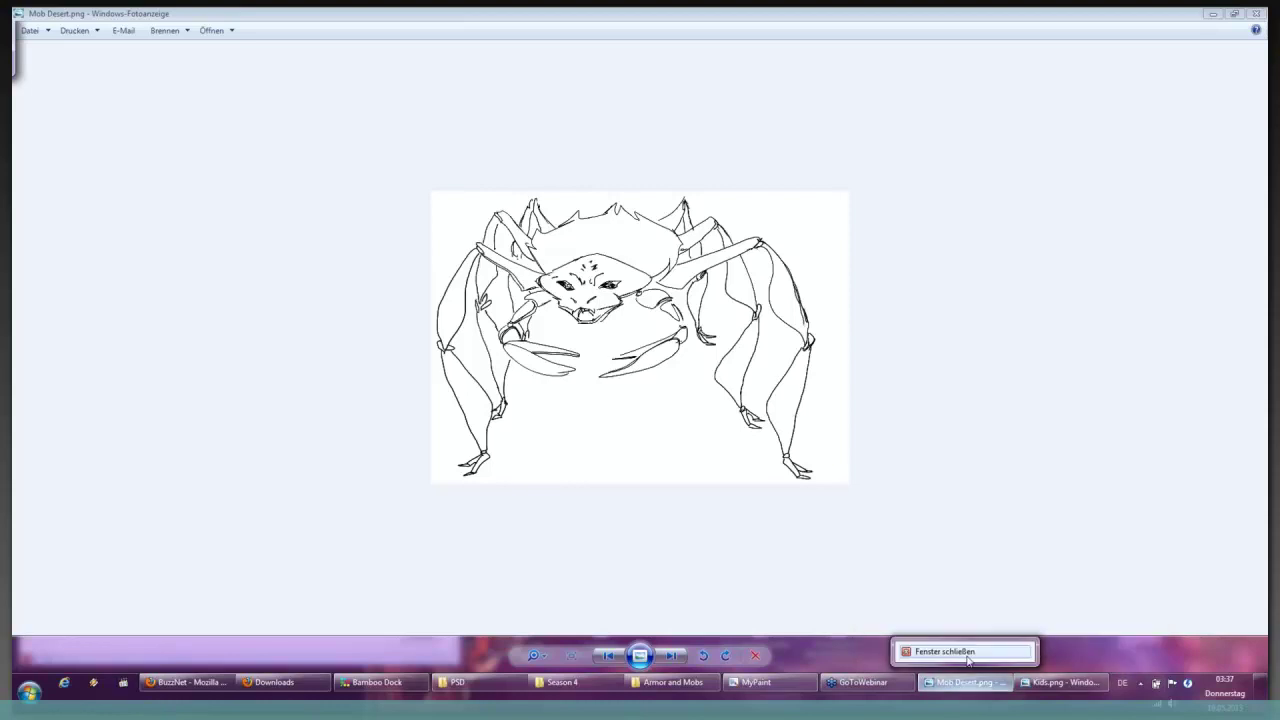
left_click(981, 692)
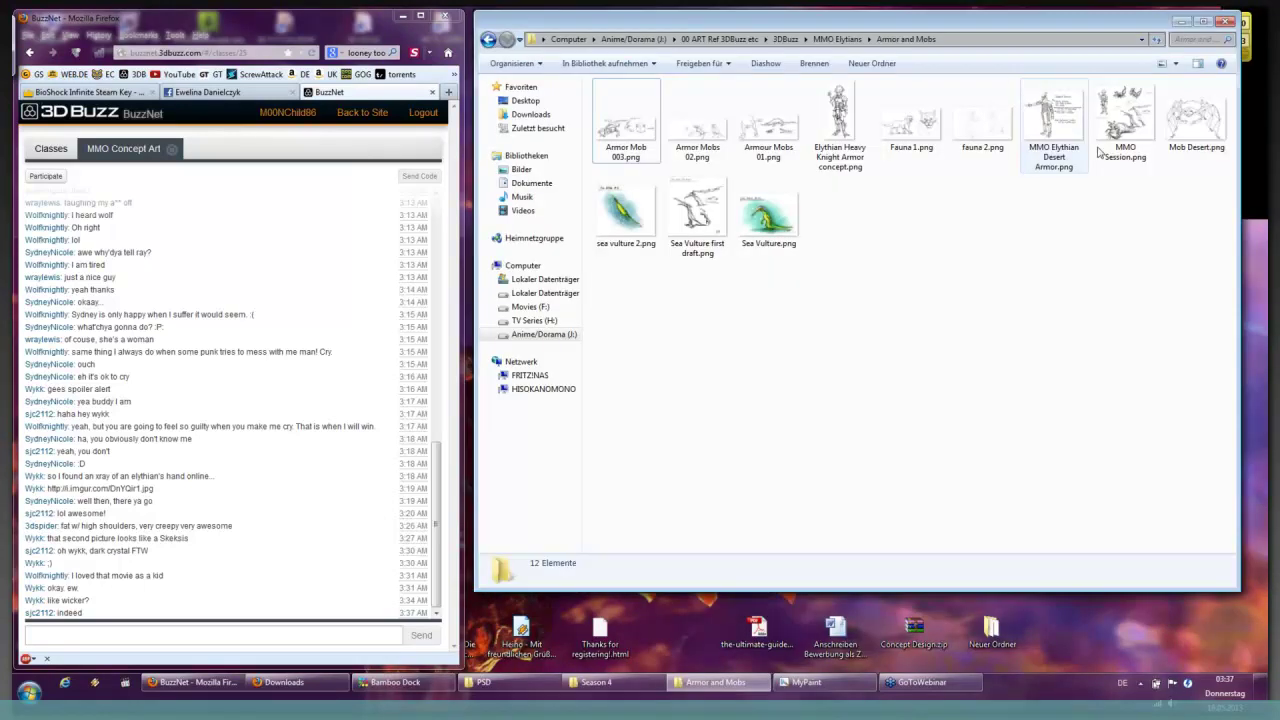
double_click(1098, 150)
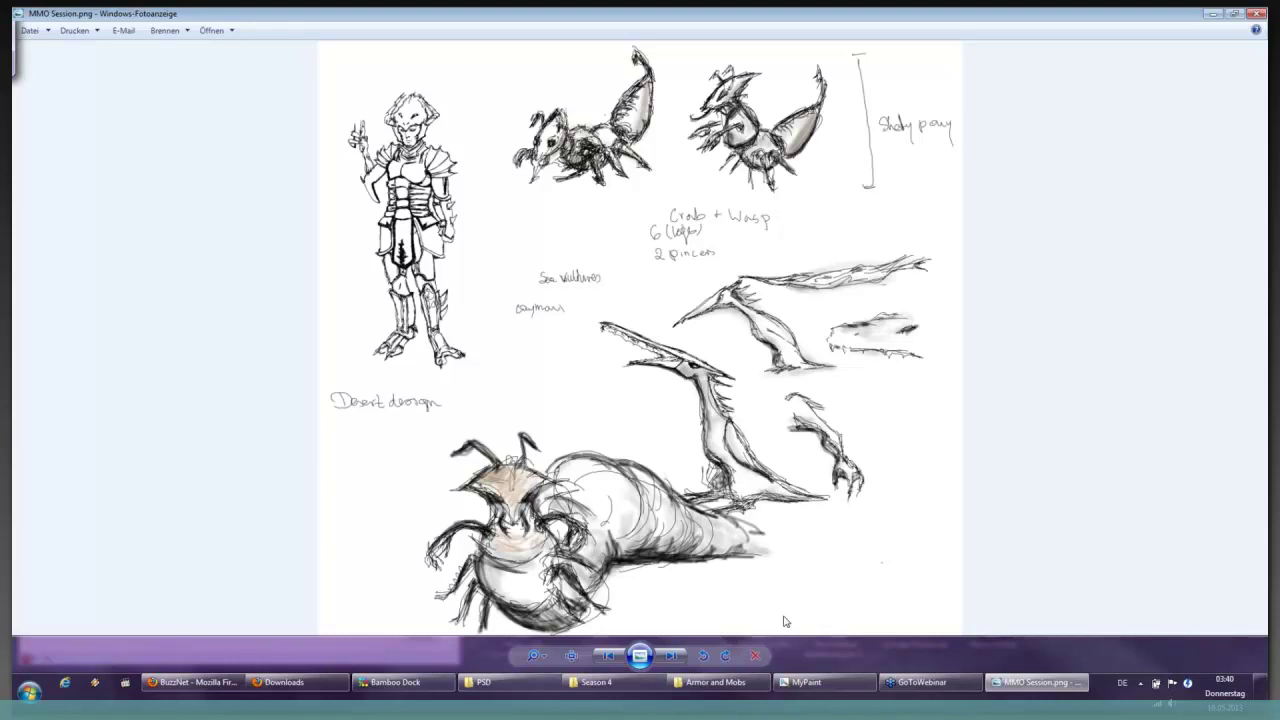
Return Explorer to the parent MMO Elytians folder, then minimize it and the sketch viewer.
left_click(718, 688)
key("BackSpace")
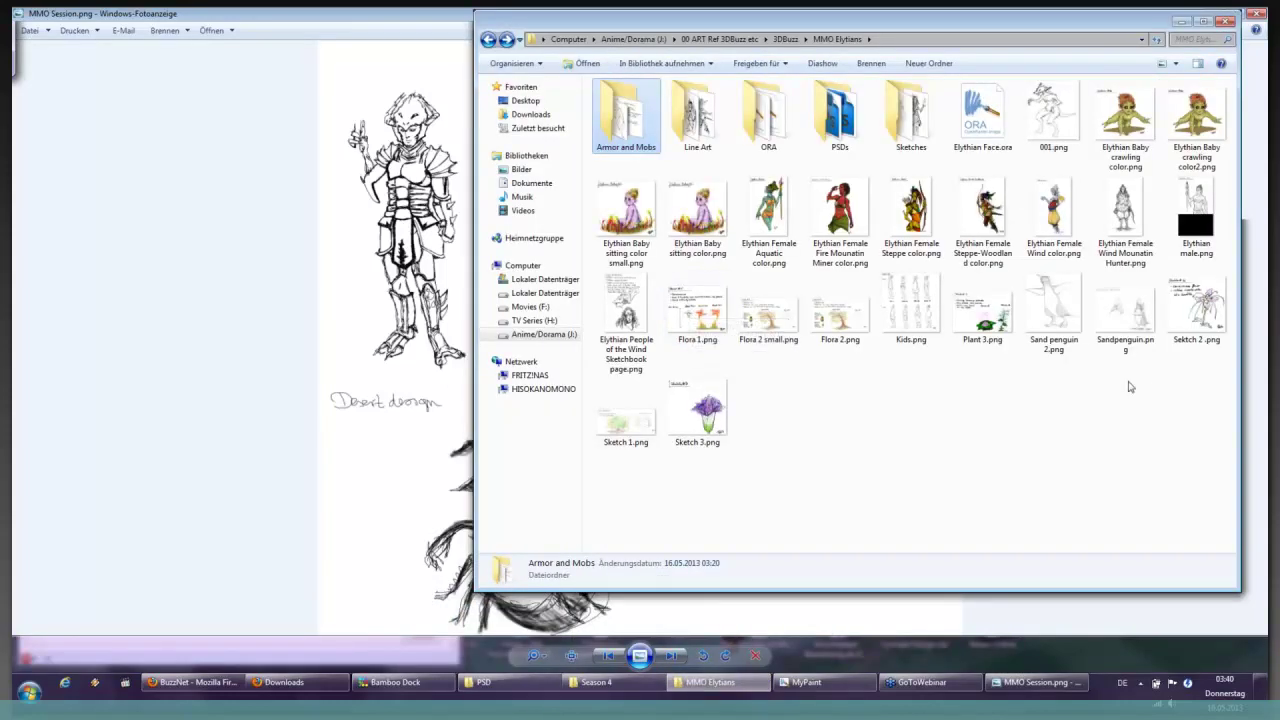
left_click(1179, 21)
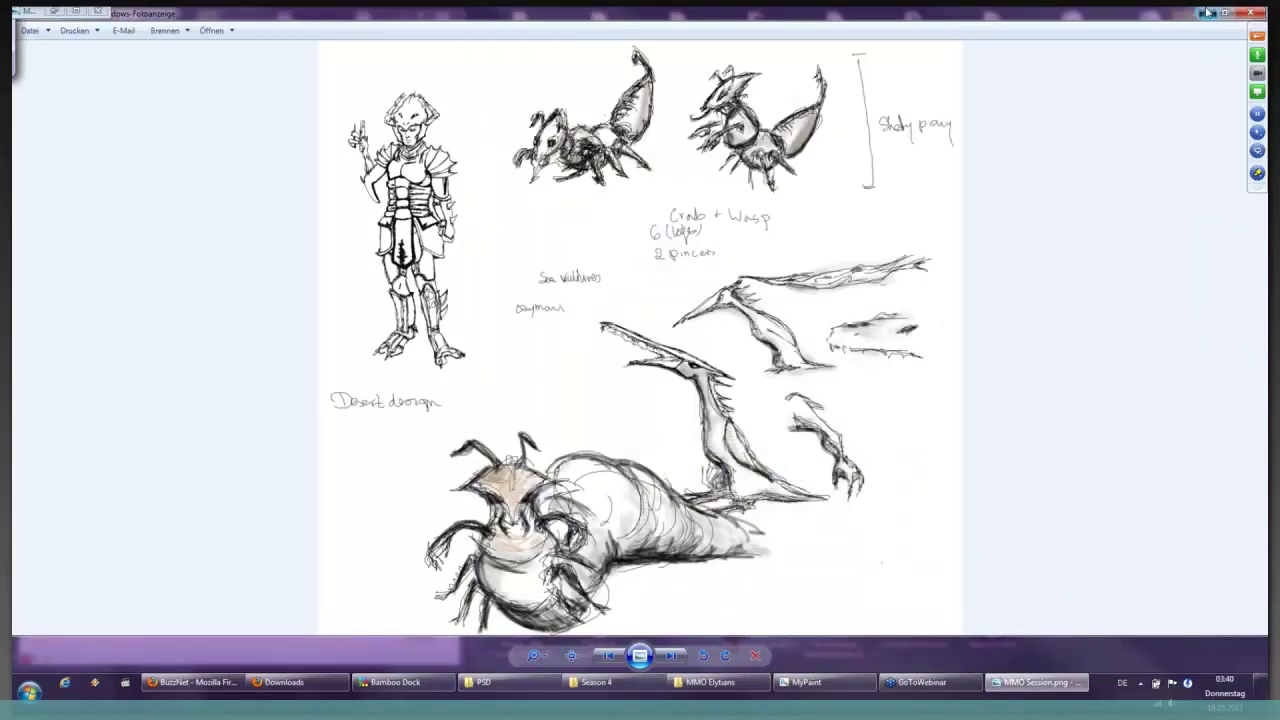
left_click(1207, 12)
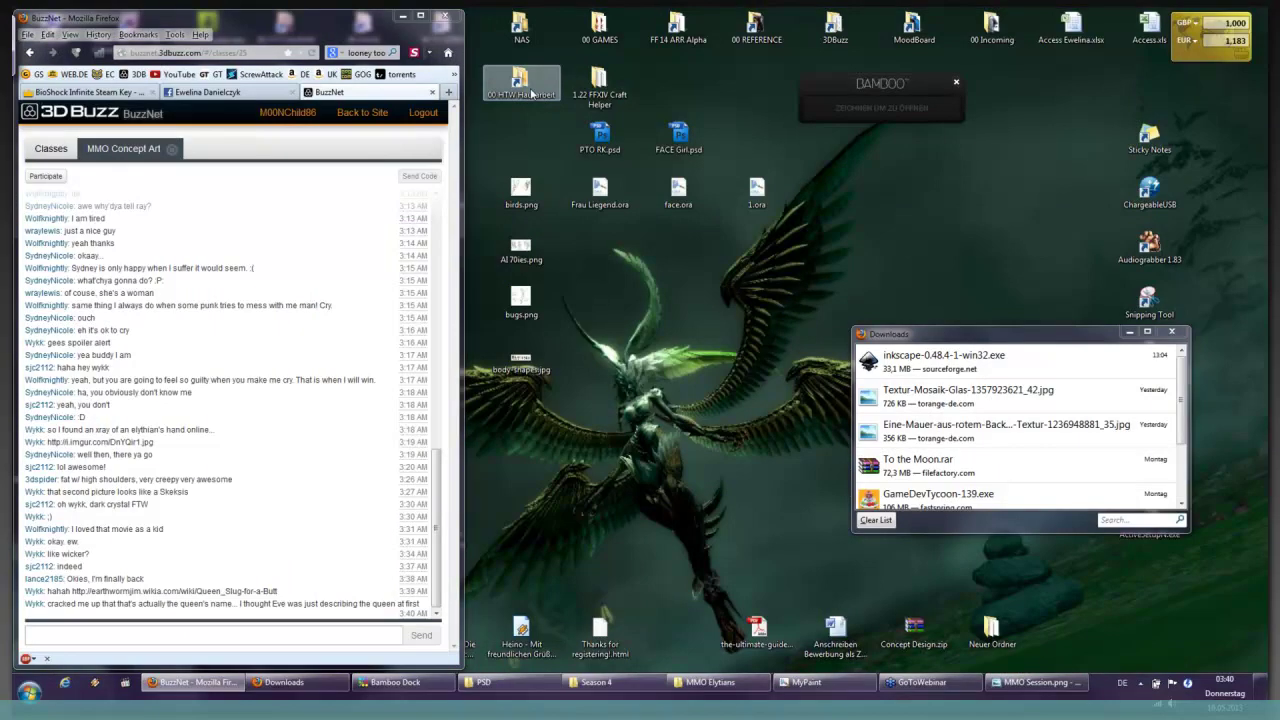
Open the 00 HTW Hausarbeit desktop folder to reach Strand 2.png.
double_click(530, 88)
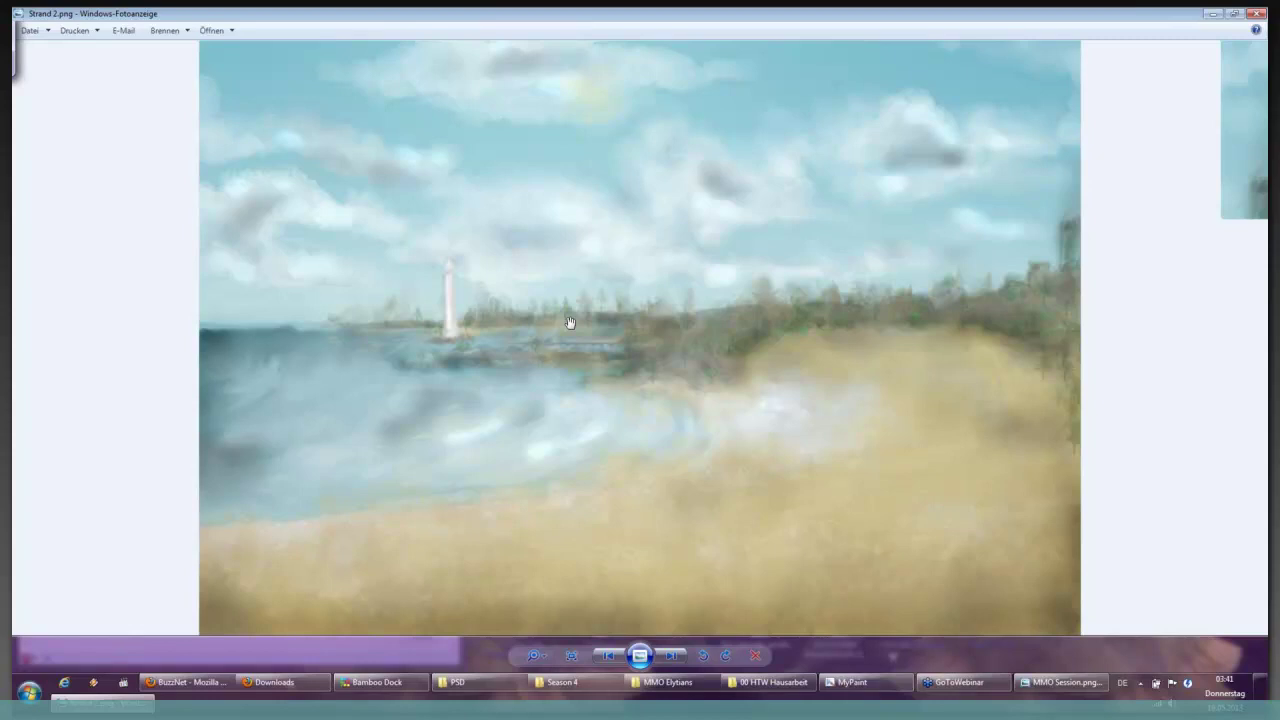
Zoom into the lighthouse in Strand 2.png, then zoom back out.
scroll(570, 323, "up", 2)
scroll(545, 400, "up", 1)
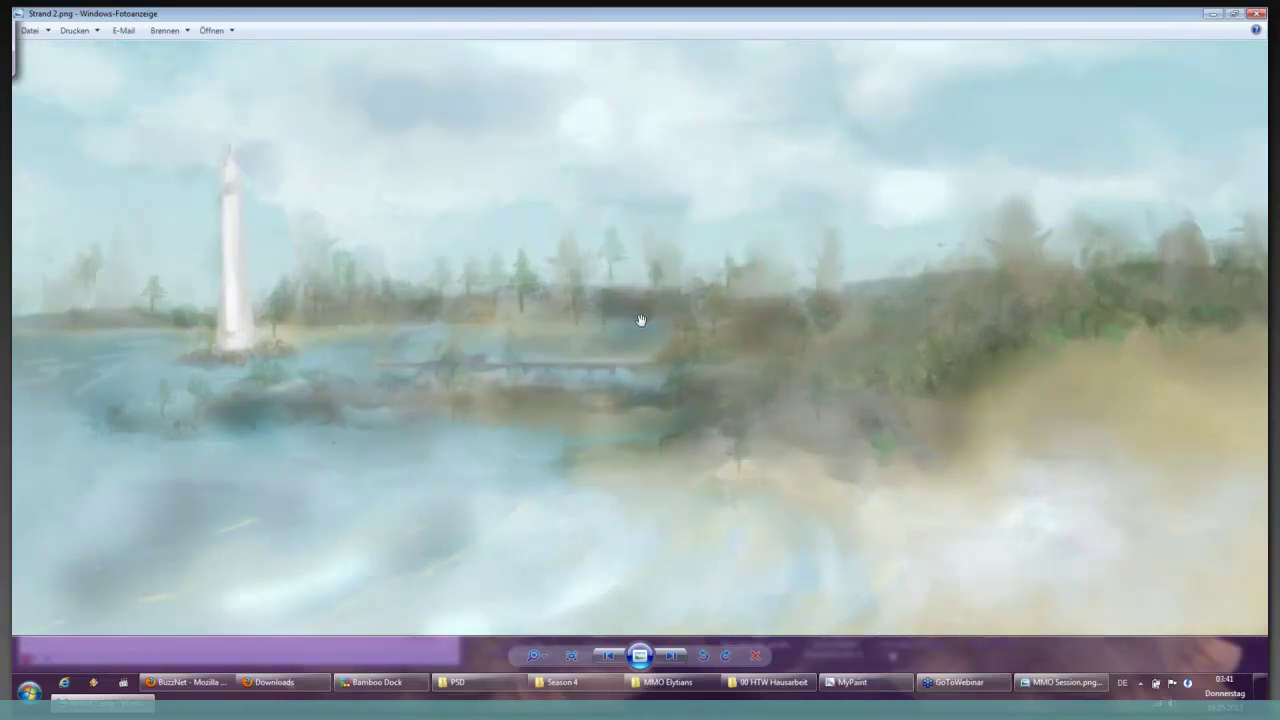
scroll(641, 320, "down", 5)
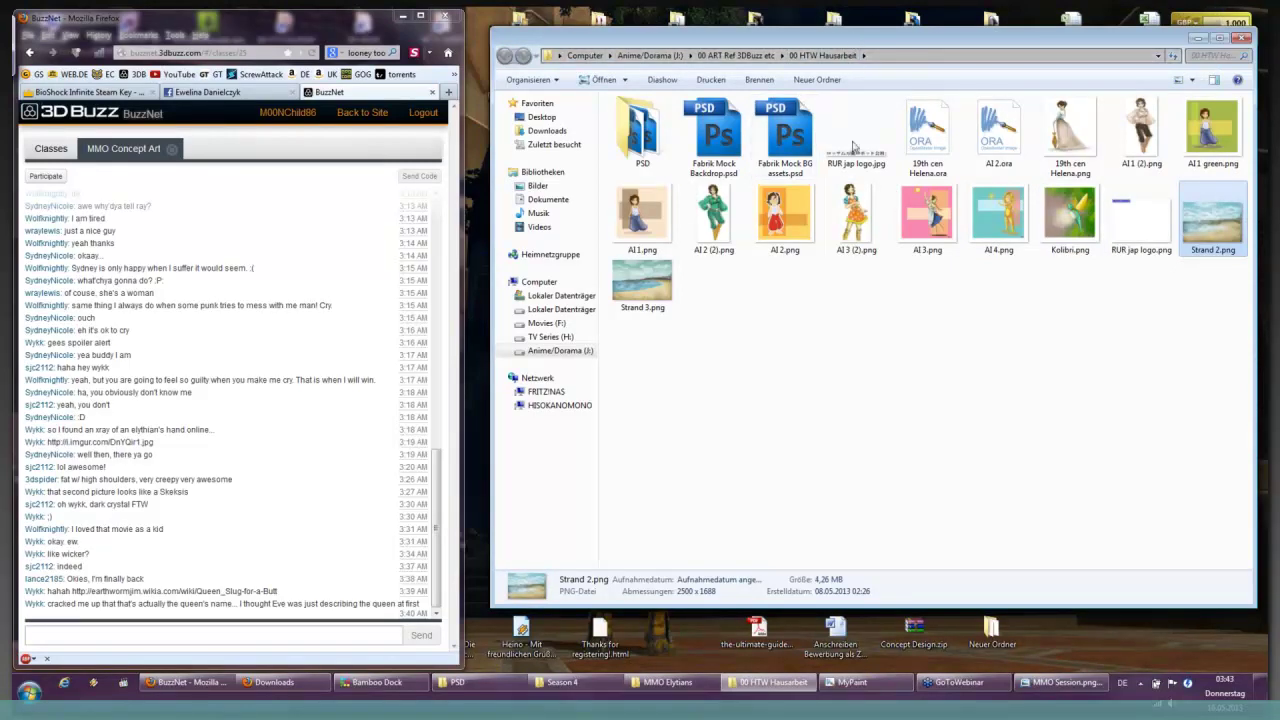
Move the Explorer window aside and open birds.png from the desktop.
left_click_drag(853, 147, 976, 228)
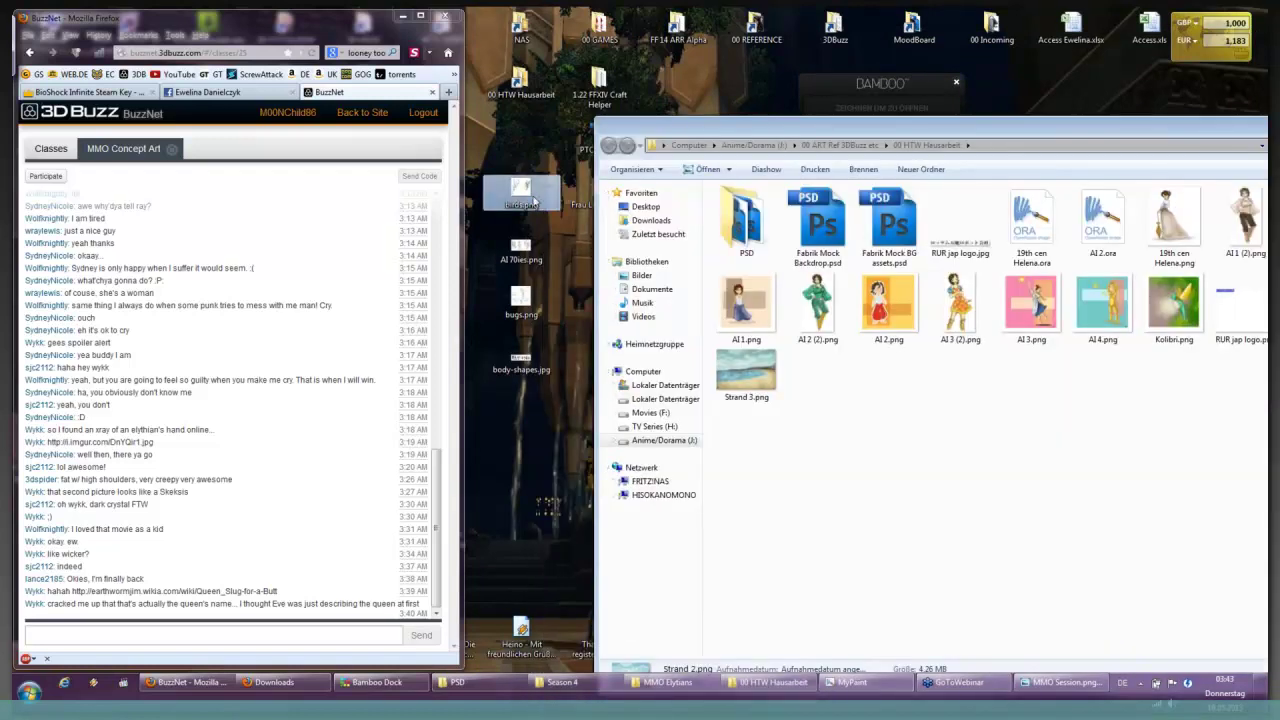
double_click(530, 195)
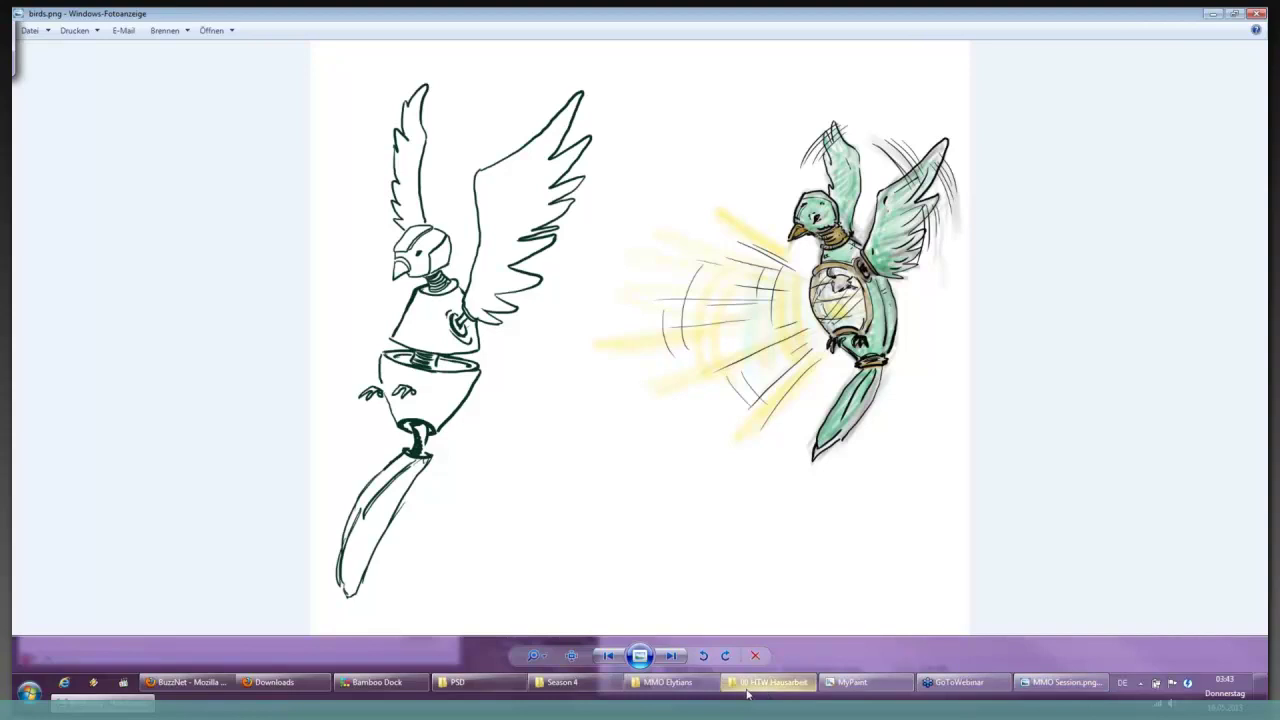
Open Kolibri.png from the 00 HTW Hausarbeit folder.
mouse_move(748, 690)
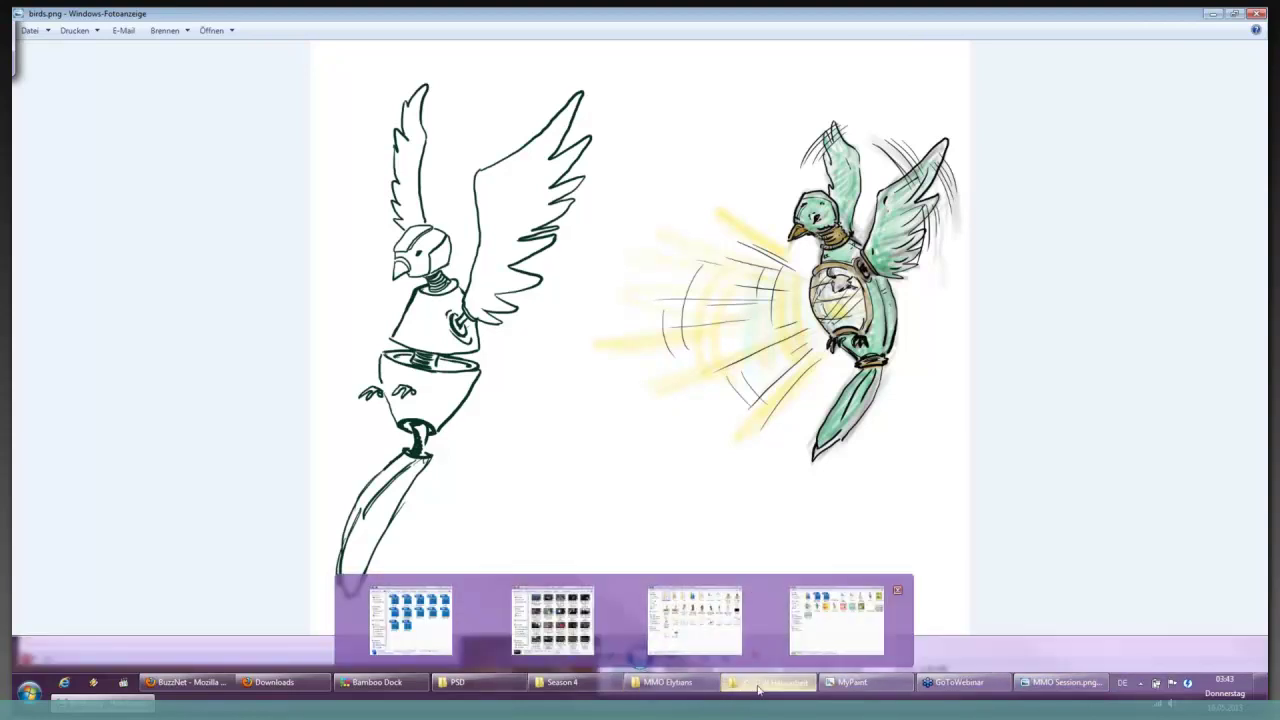
left_click(837, 620)
double_click(1198, 326)
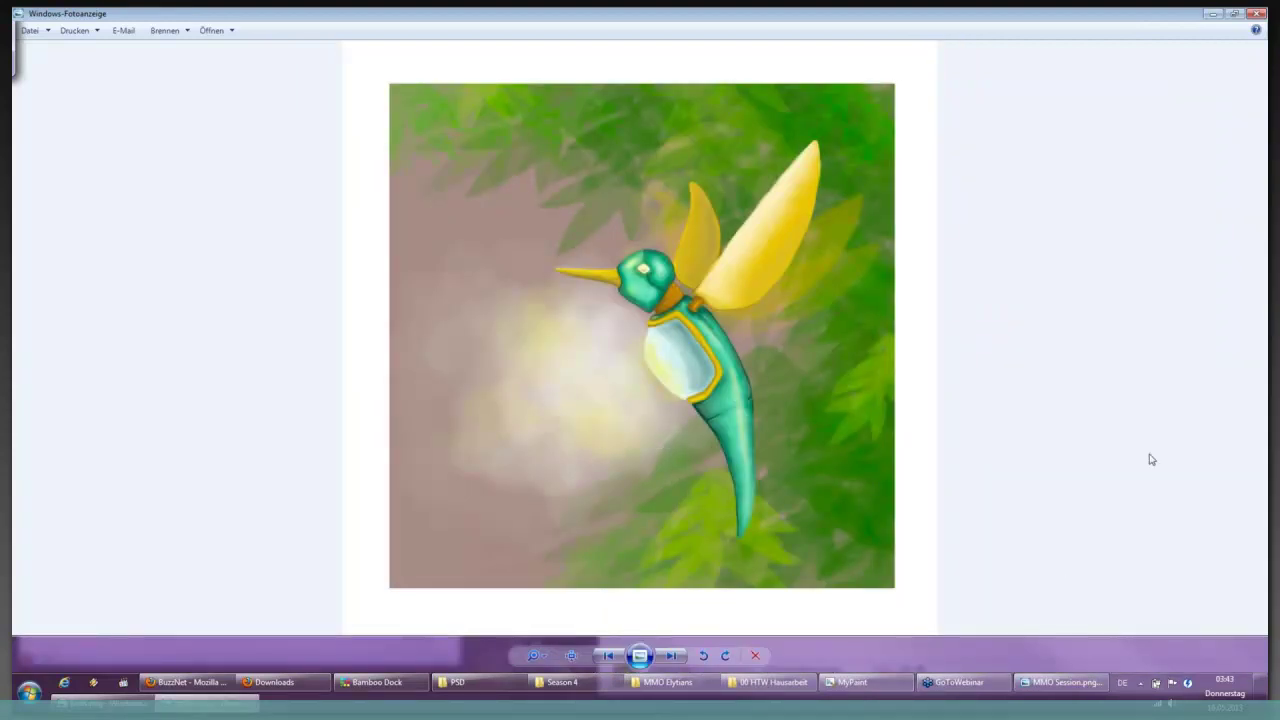
Close the Kolibri and birds.png viewers and the 00 HTW Hausarbeit folder.
left_click(1246, 14)
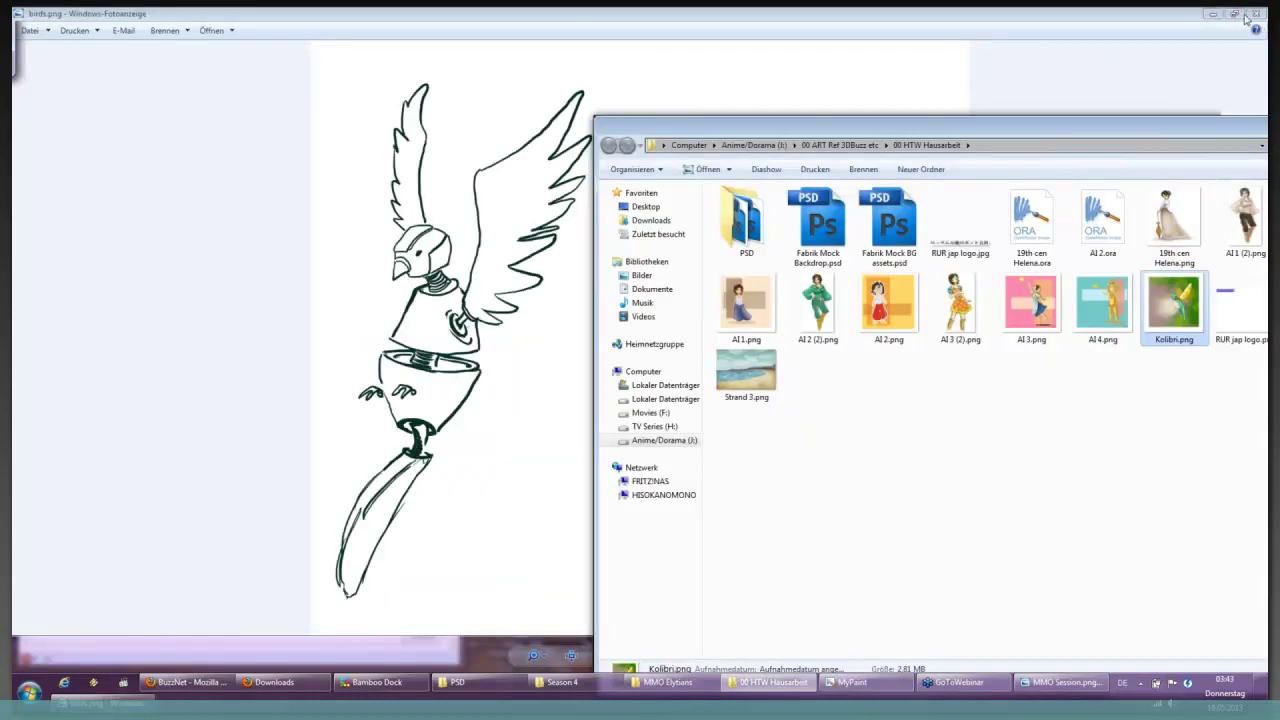
left_click(1250, 14)
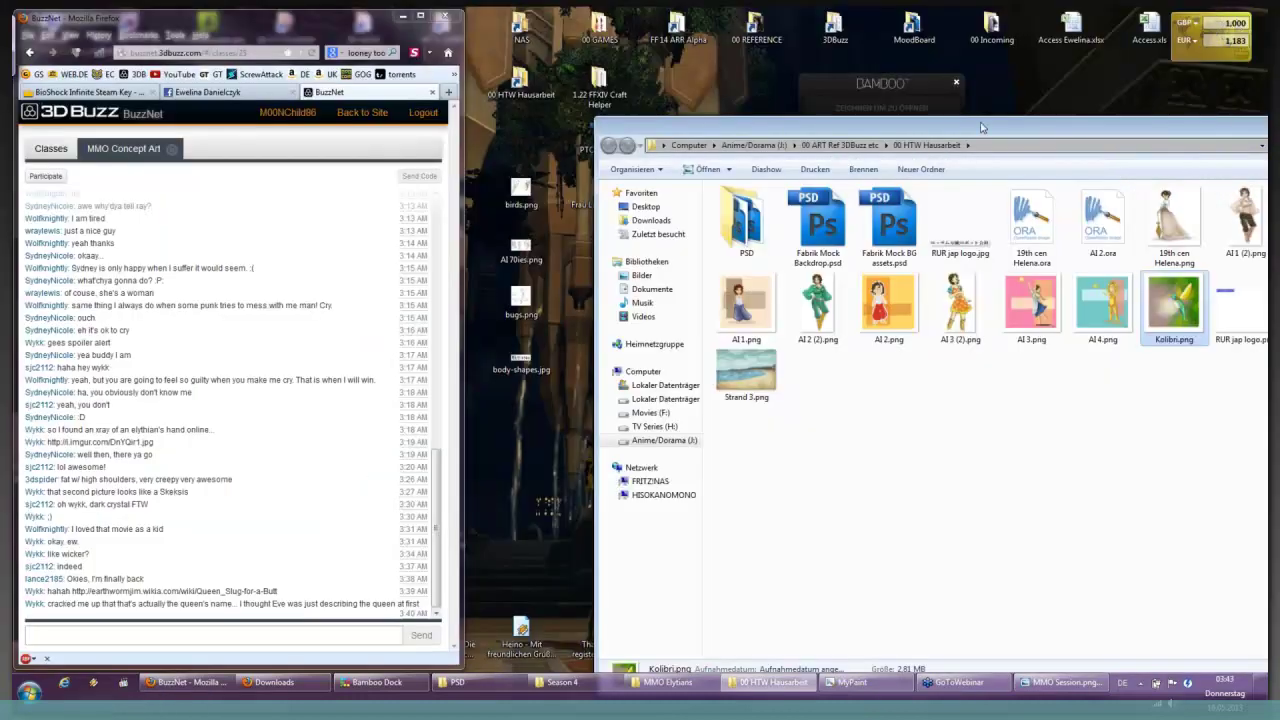
left_click_drag(981, 127, 893, 98)
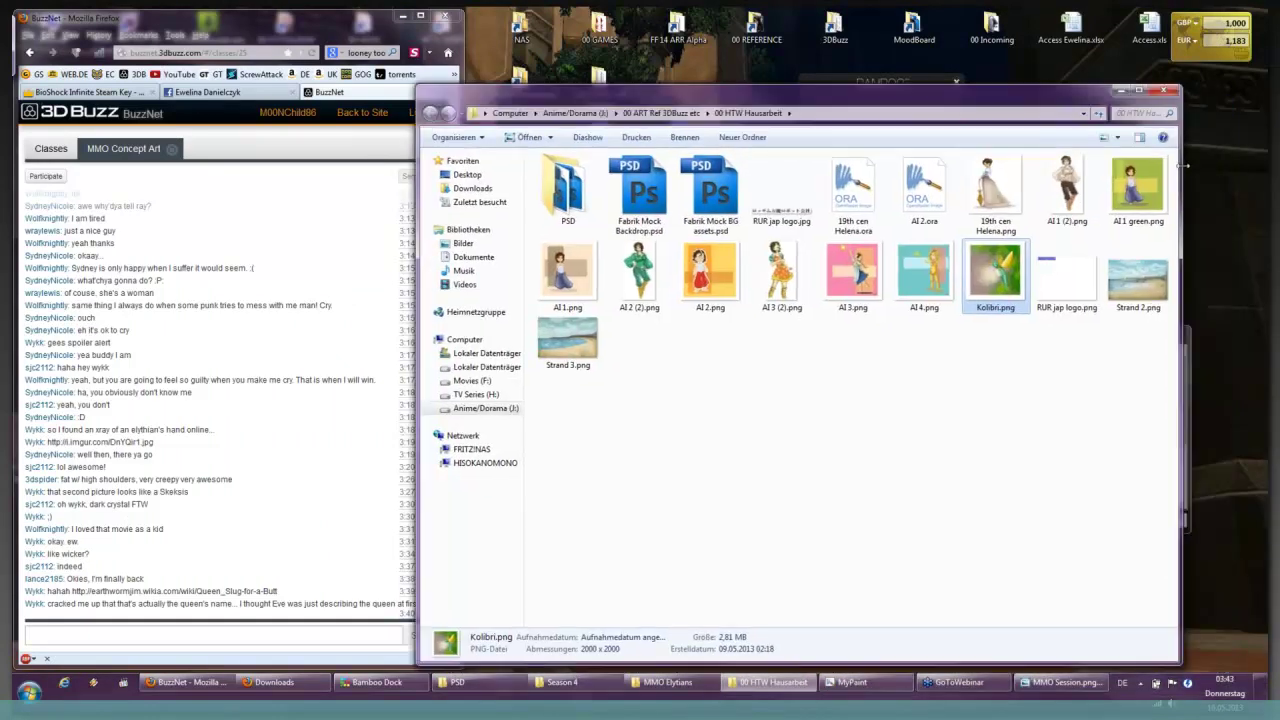
left_click(1166, 92)
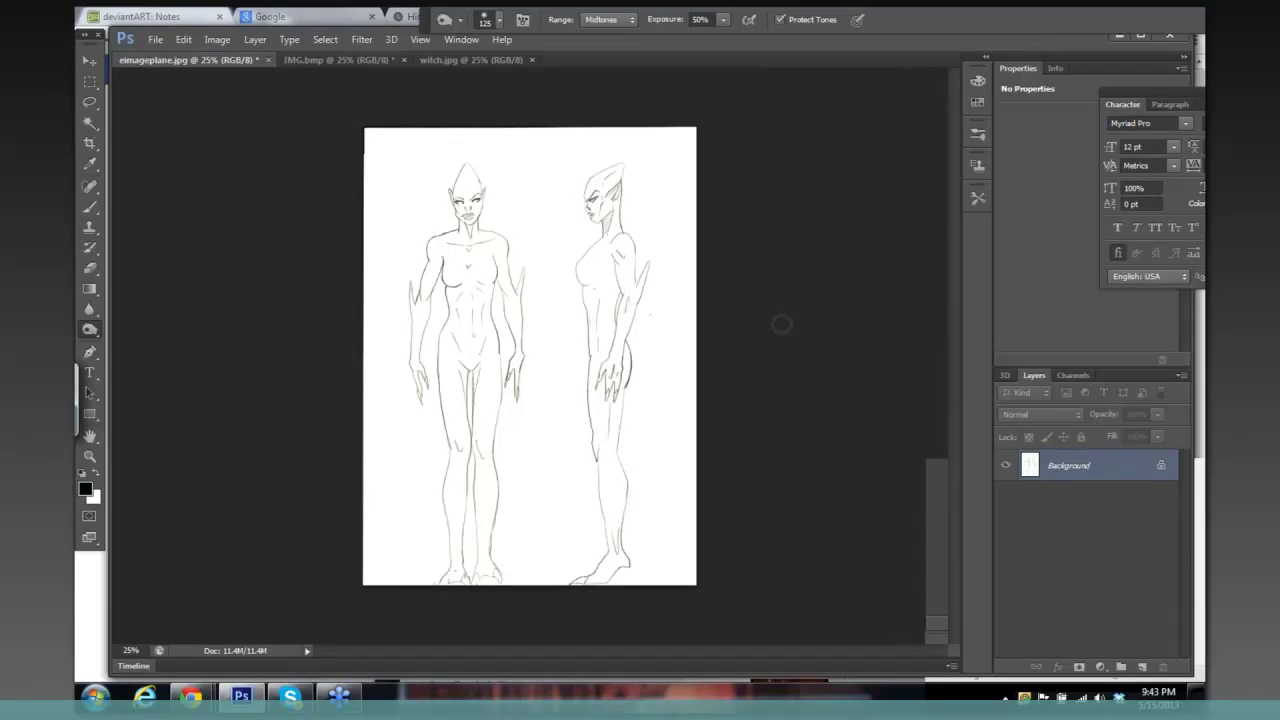
Bring IMG.bmp to the front and zoom in twice to about 41%.
left_click(340, 60)
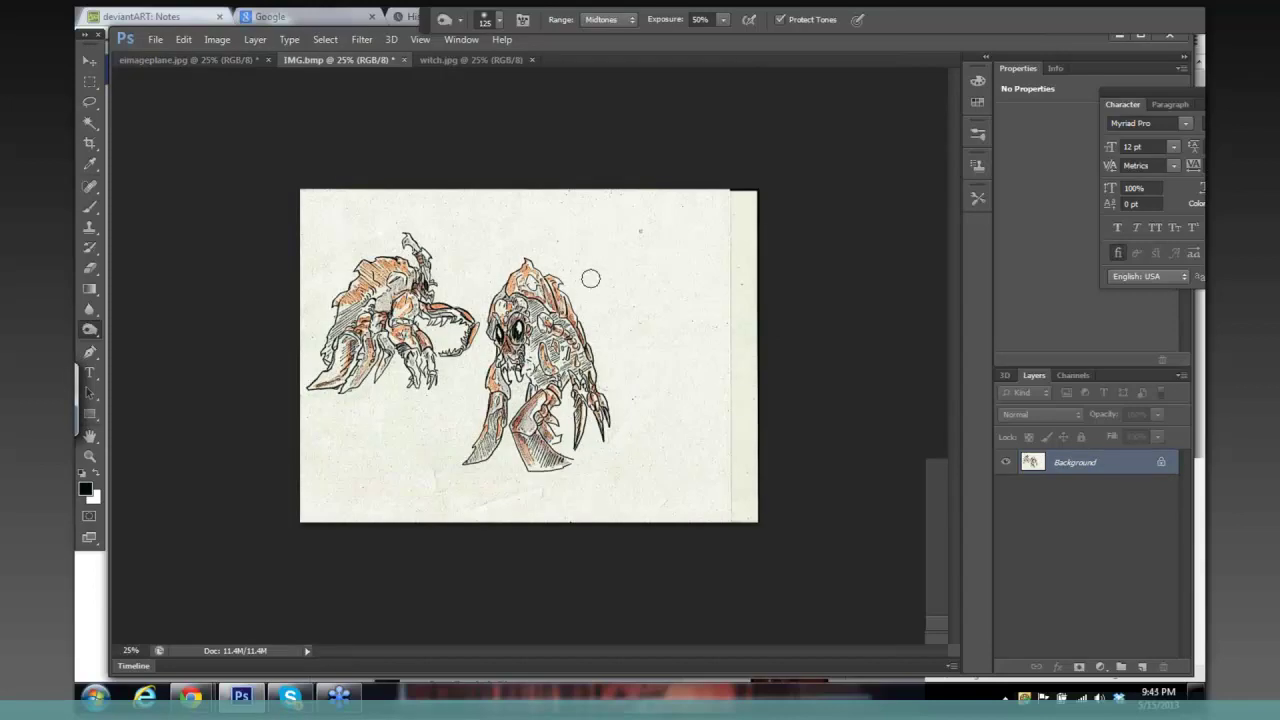
key("ctrl+plus")
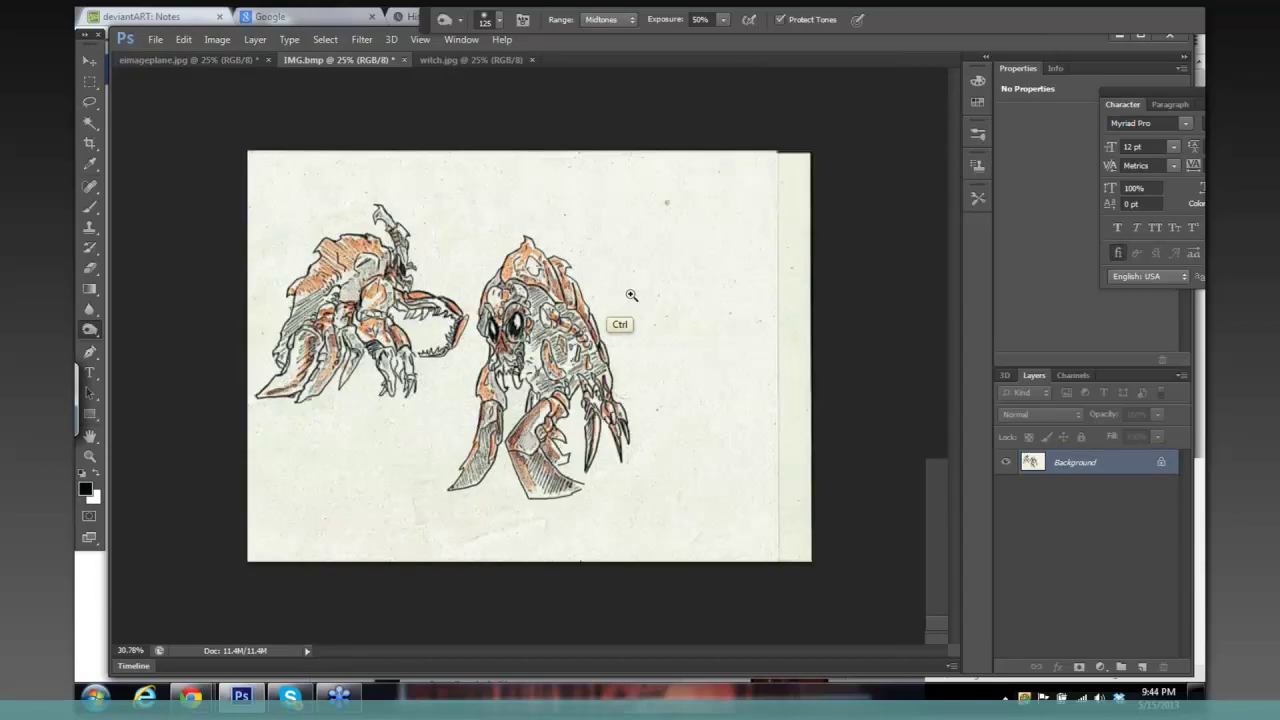
key("ctrl+plus")
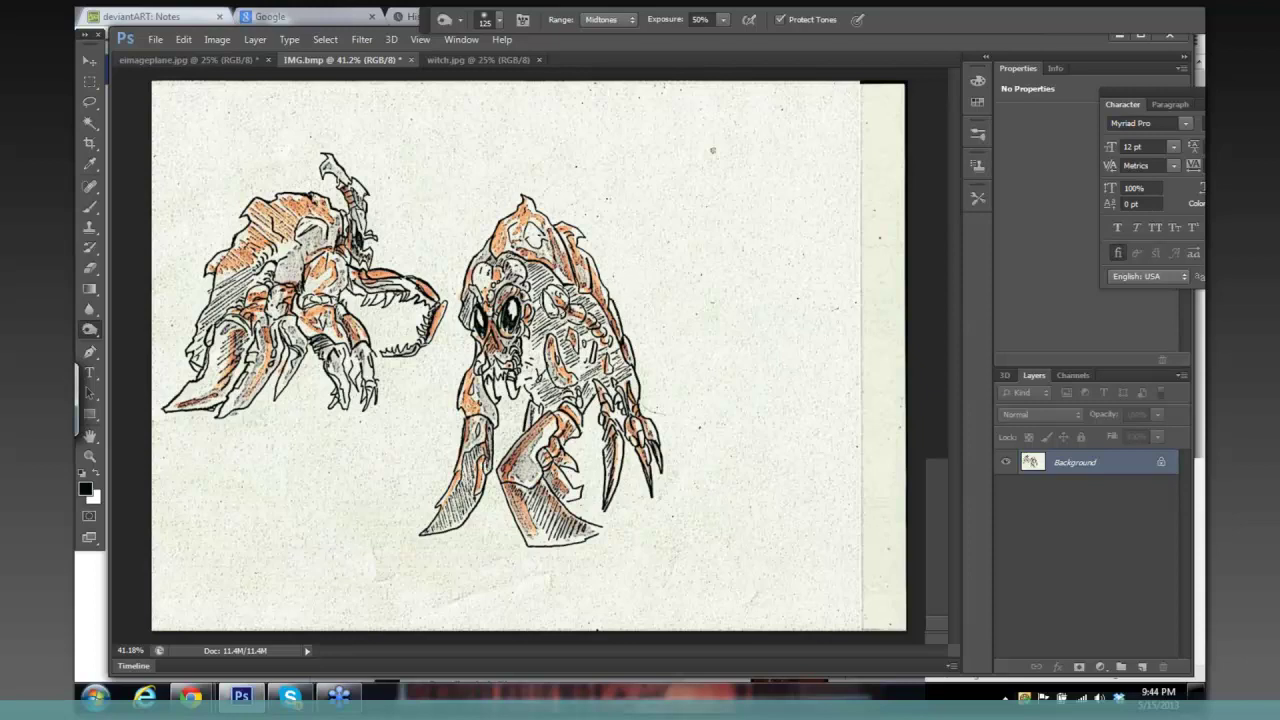
Try the Clone Stamp on IMG.bmp's paper background without a source point set.
left_click(89, 61)
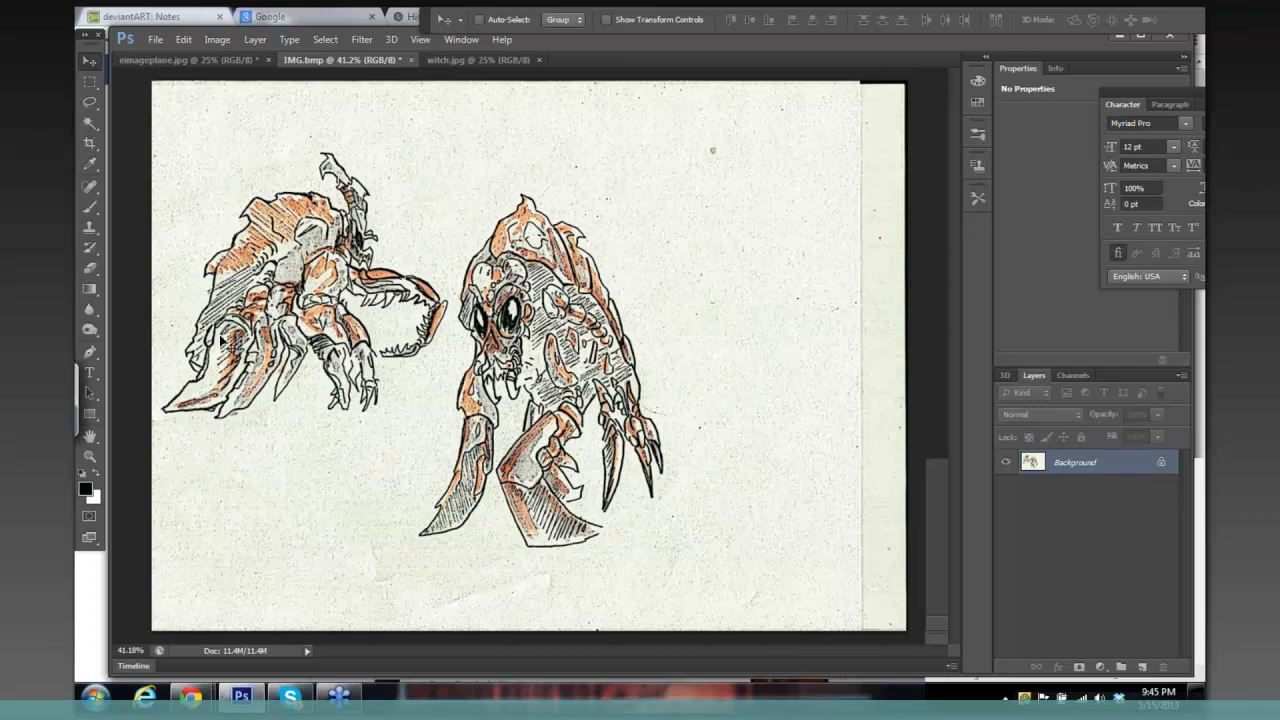
key("s")
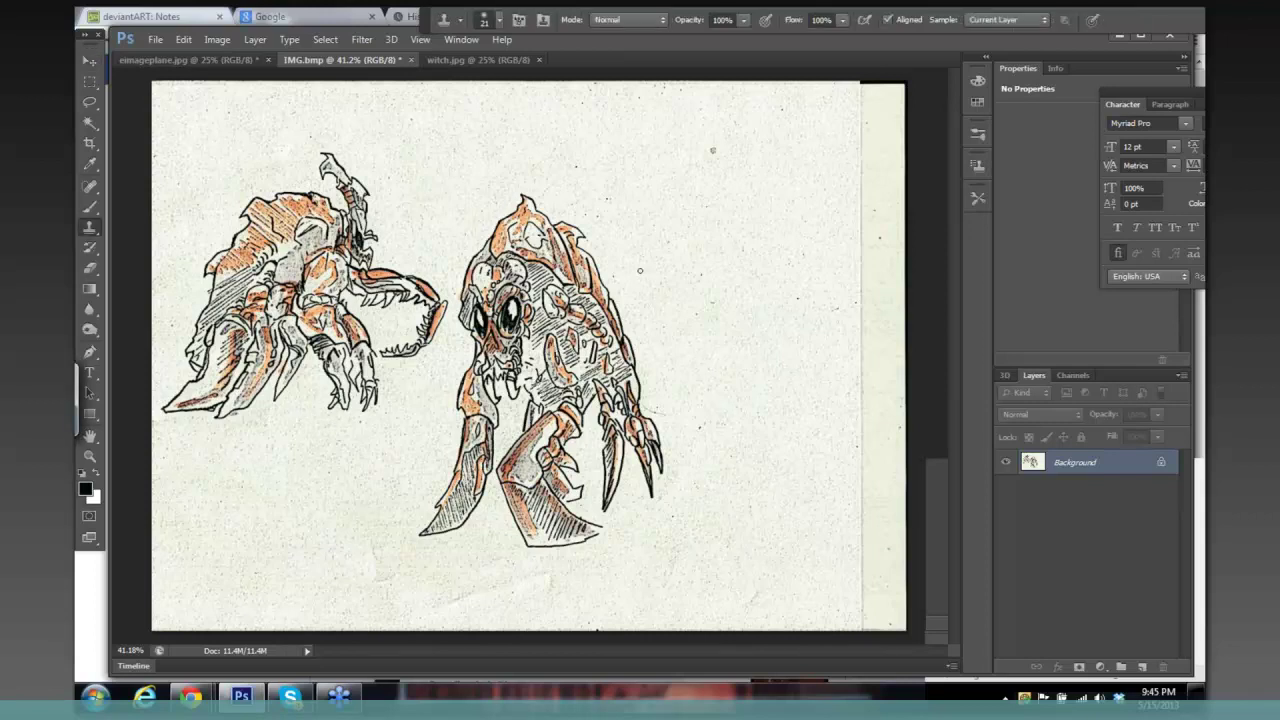
left_click(666, 267)
Attempt clone stamping on the sketch and dismiss the undefined clone source errors.
left_click(660, 268)
left_click(683, 260)
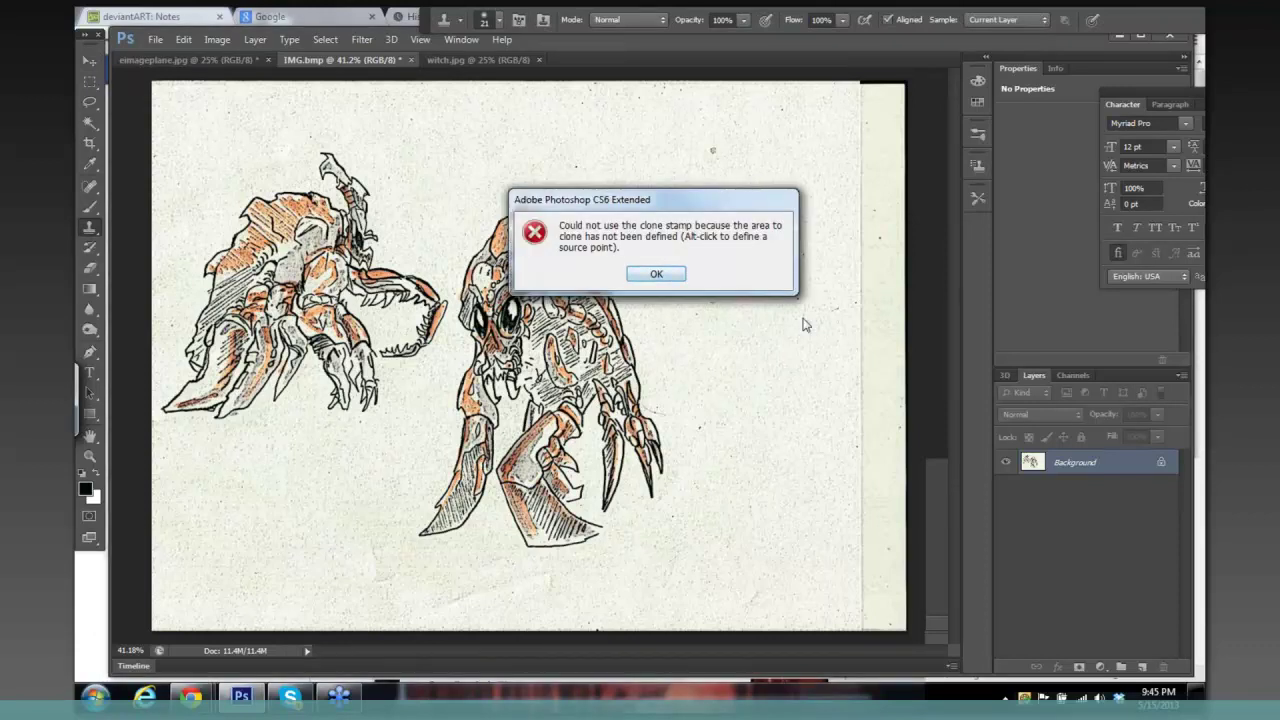
left_click(658, 274)
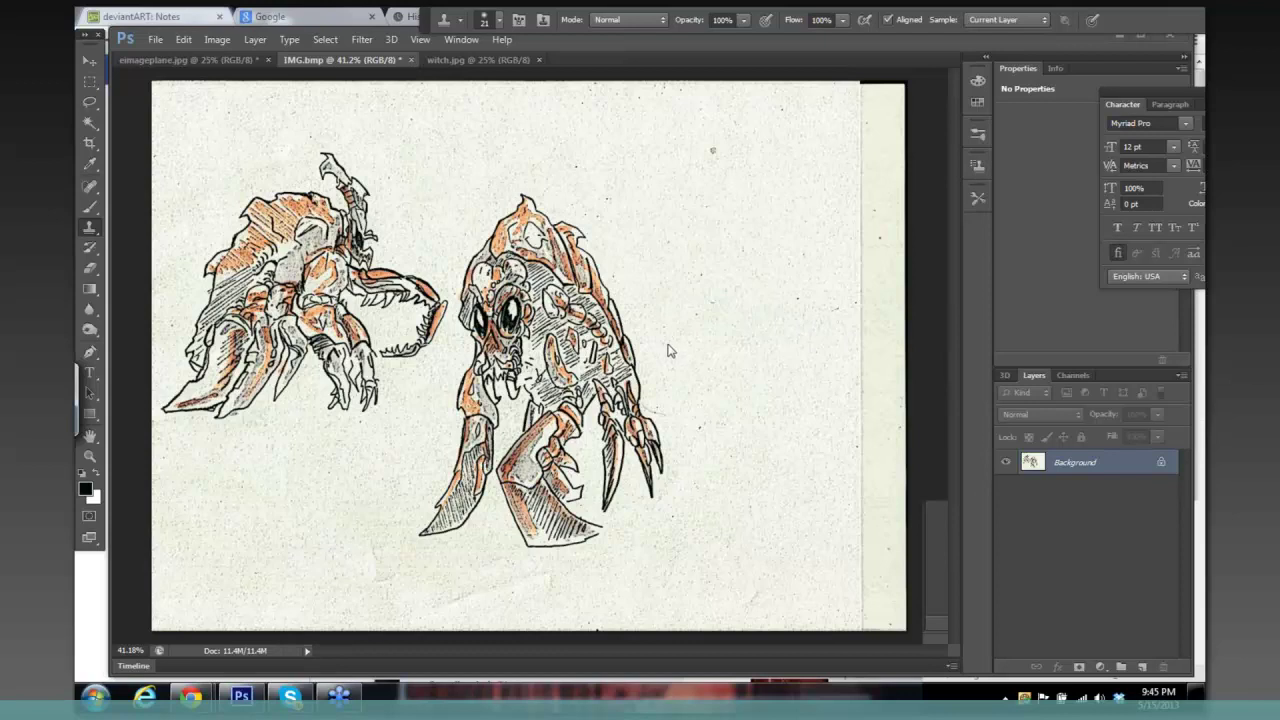
left_click(679, 296)
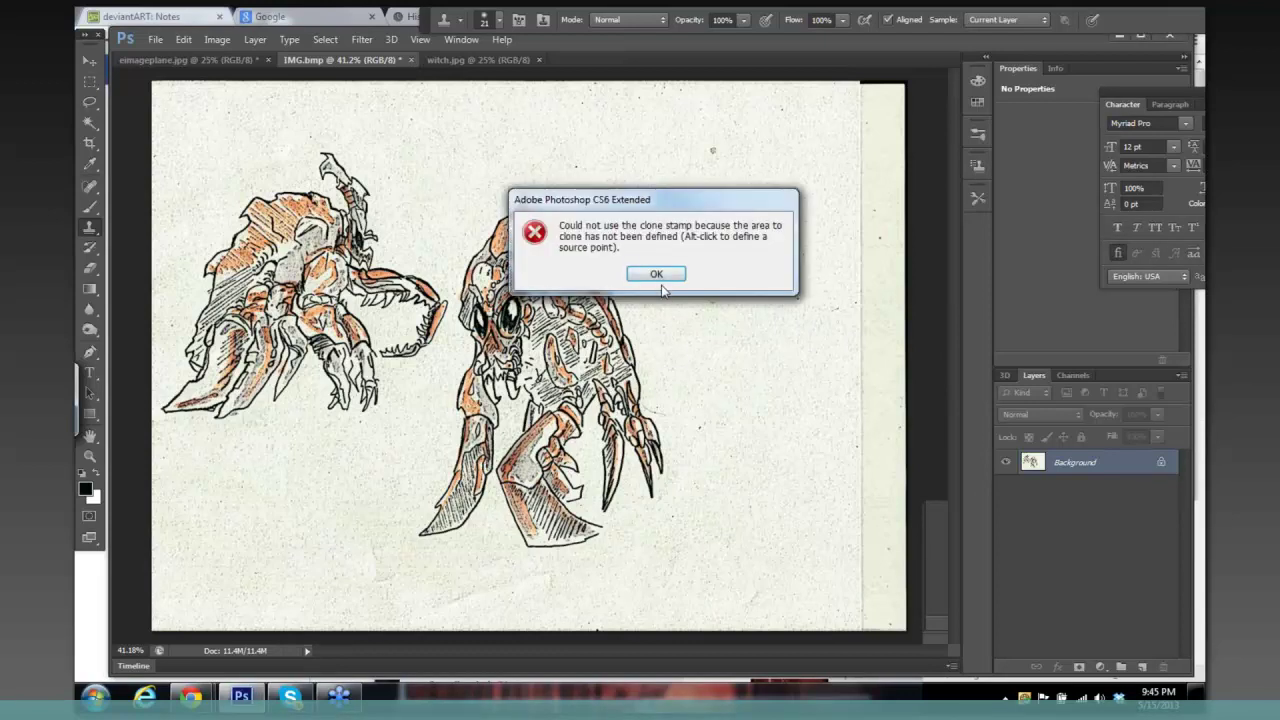
left_click(656, 274)
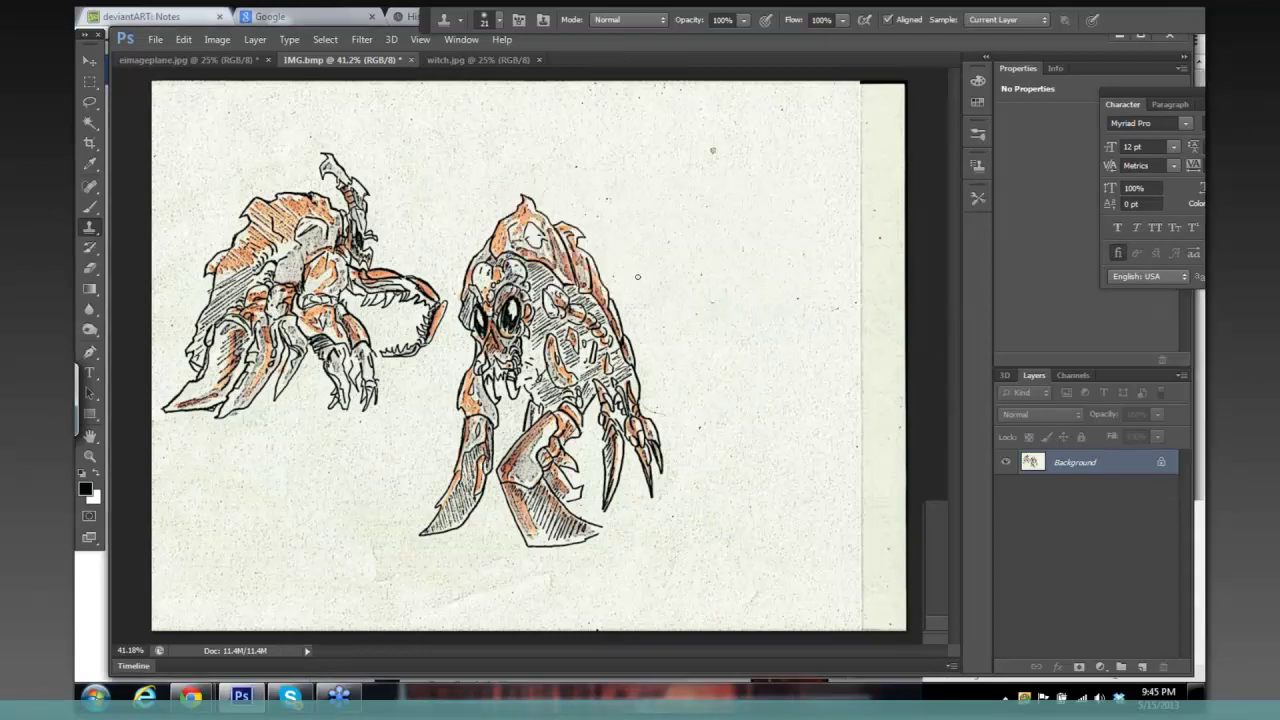
Handwrite 'Stinger' in black brush strokes beside the right-hand creature.
key("b")
mouse_move(650, 228)
left_mouse_down()
mouse_move(639, 268)
mouse_move(676, 270)
mouse_move(682, 234)
mouse_move(682, 248)
mouse_move(706, 234)
left_mouse_up()
left_click_drag(722, 212, 744, 186)
left_click_drag(696, 222, 720, 210)
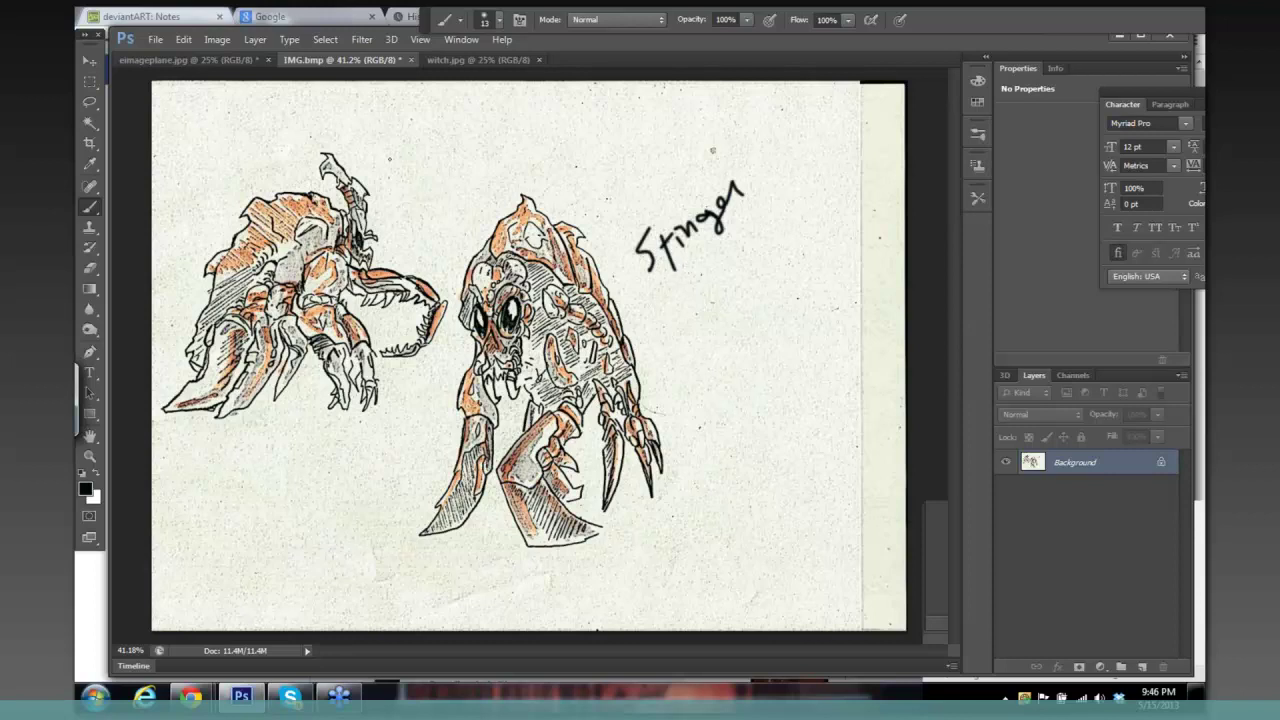
Bring eimageplane.jpg to the front and zoom in, then back out, on the alien woman figures.
left_click(234, 61)
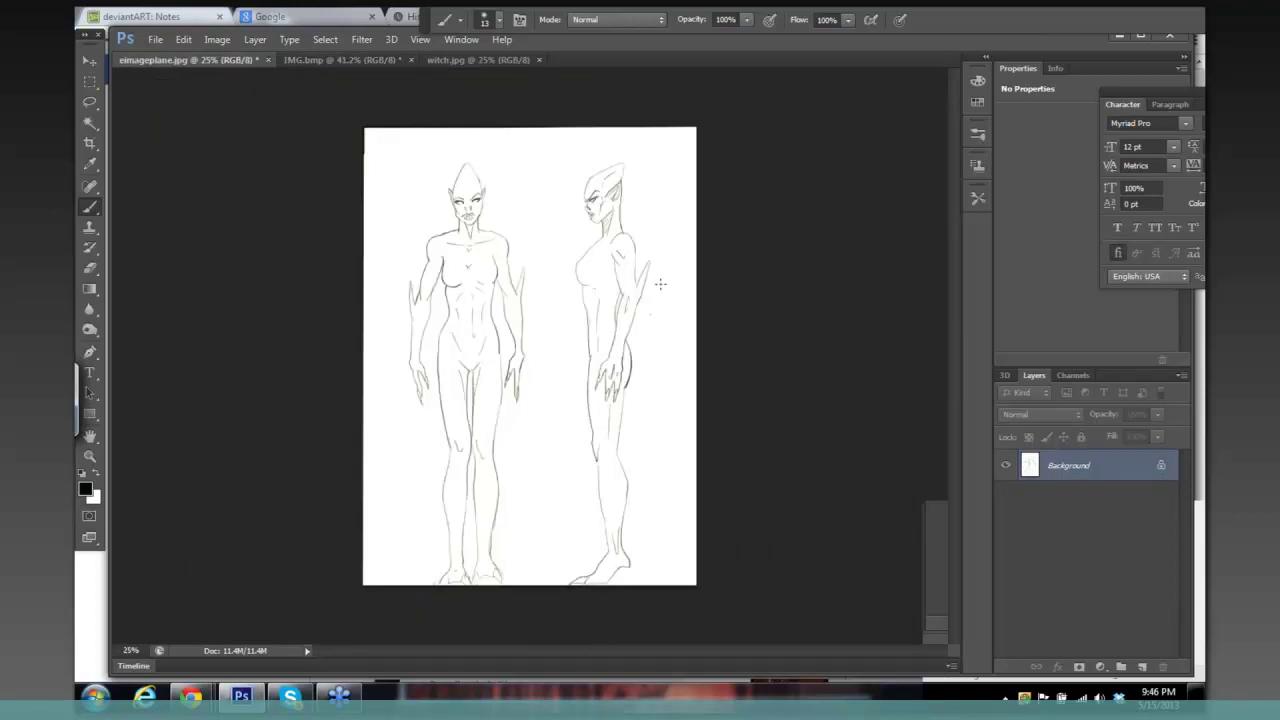
key("ctrl+space")
mouse_move(689, 291)
left_mouse_down()
mouse_move(691, 280)
mouse_move(720, 286)
mouse_move(712, 300)
mouse_move(692, 282)
left_mouse_up()
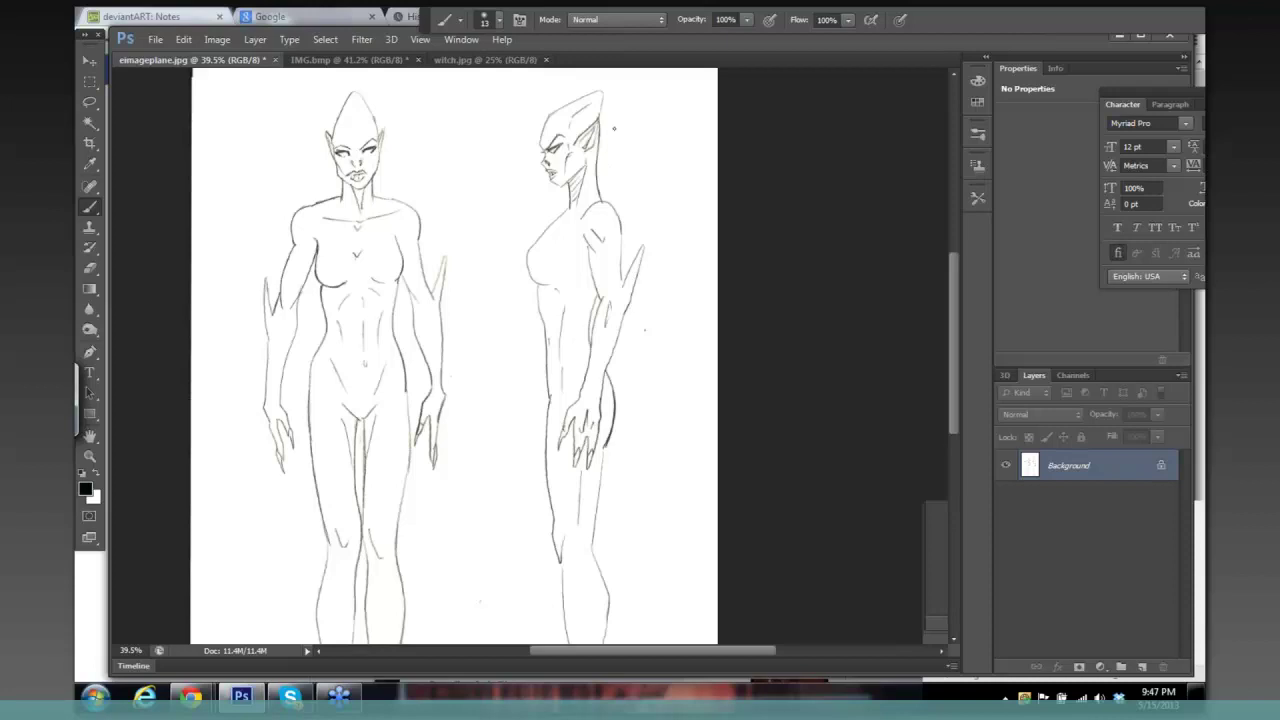
key("ctrl+space")
mouse_move(661, 321)
left_mouse_down()
mouse_move(651, 326)
mouse_move(646, 305)
left_mouse_up()
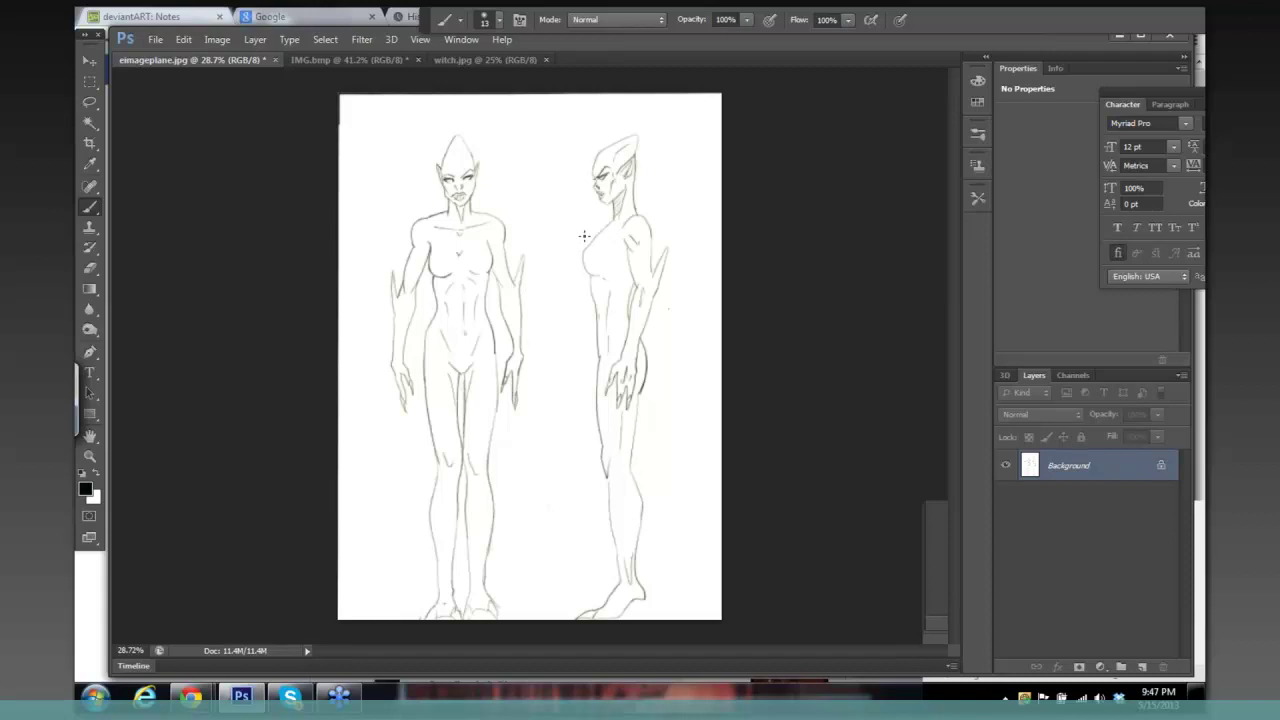
With an 8 px brush, ink the side figure's chest outline and a dark stroke down its flank.
key("e")
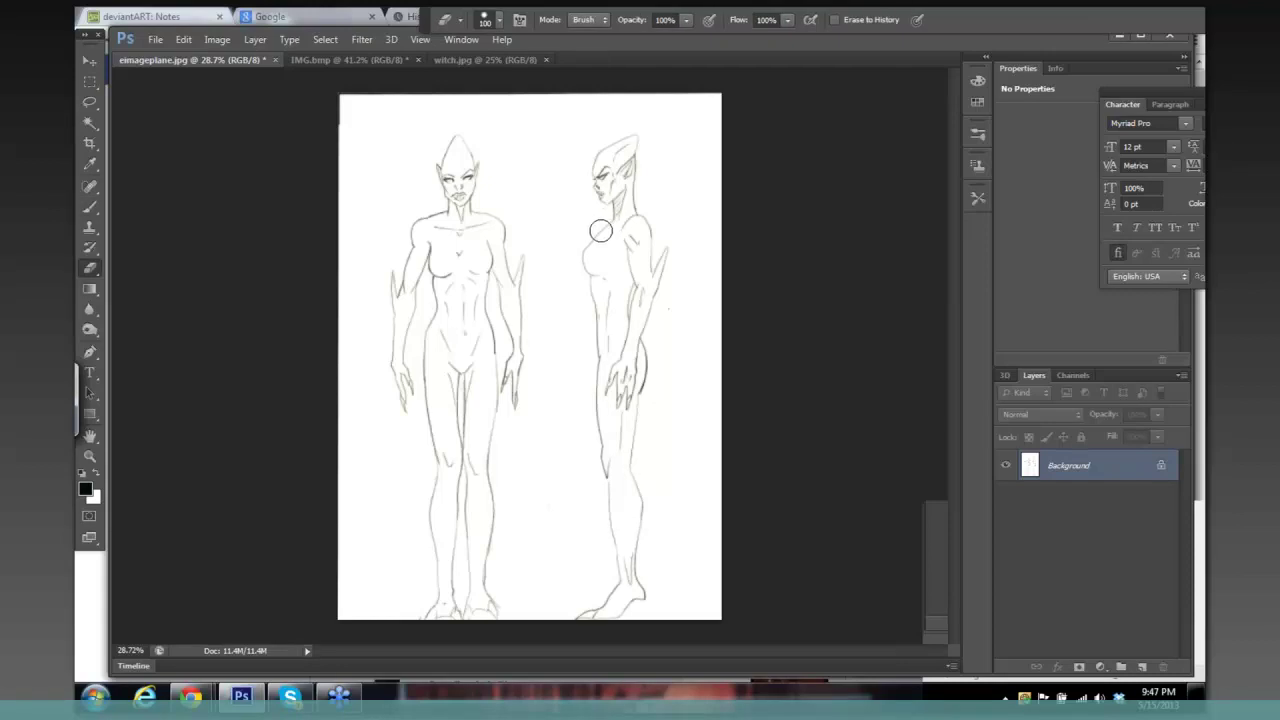
key("b")
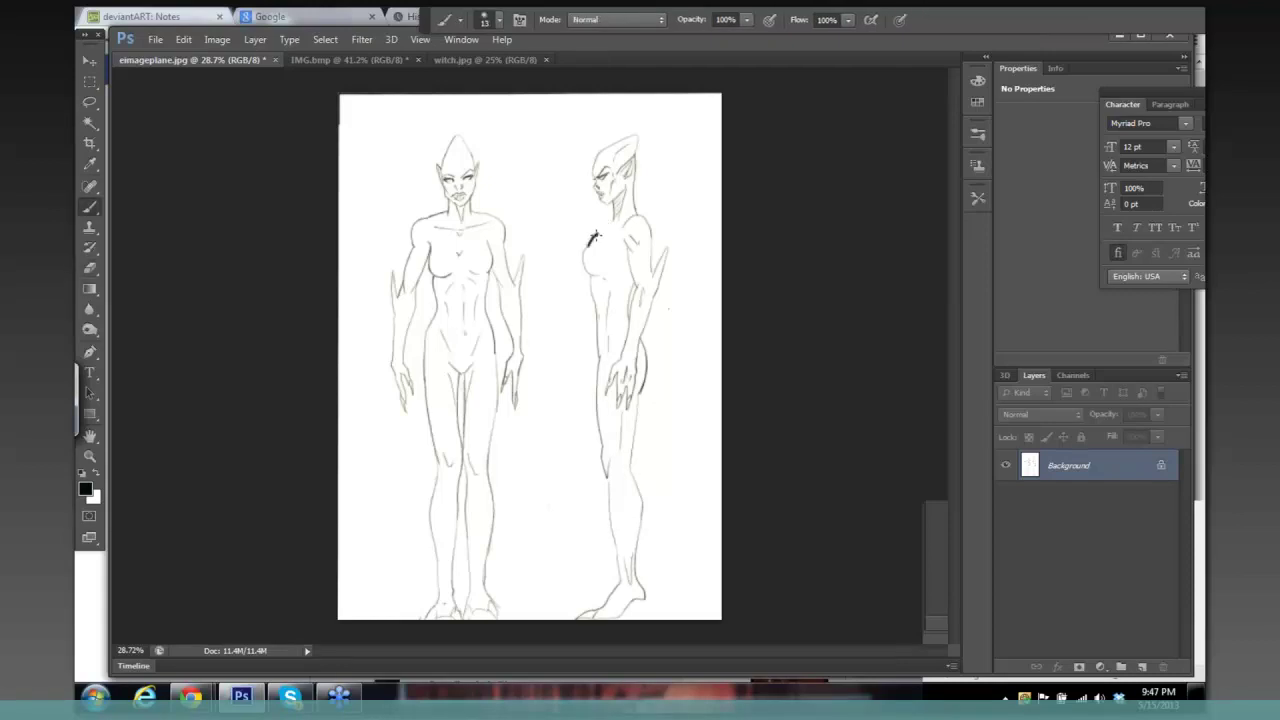
key("bracketleft")
mouse_move(629, 247)
left_mouse_down()
mouse_move(585, 240)
mouse_move(617, 207)
left_mouse_up()
left_click(614, 166)
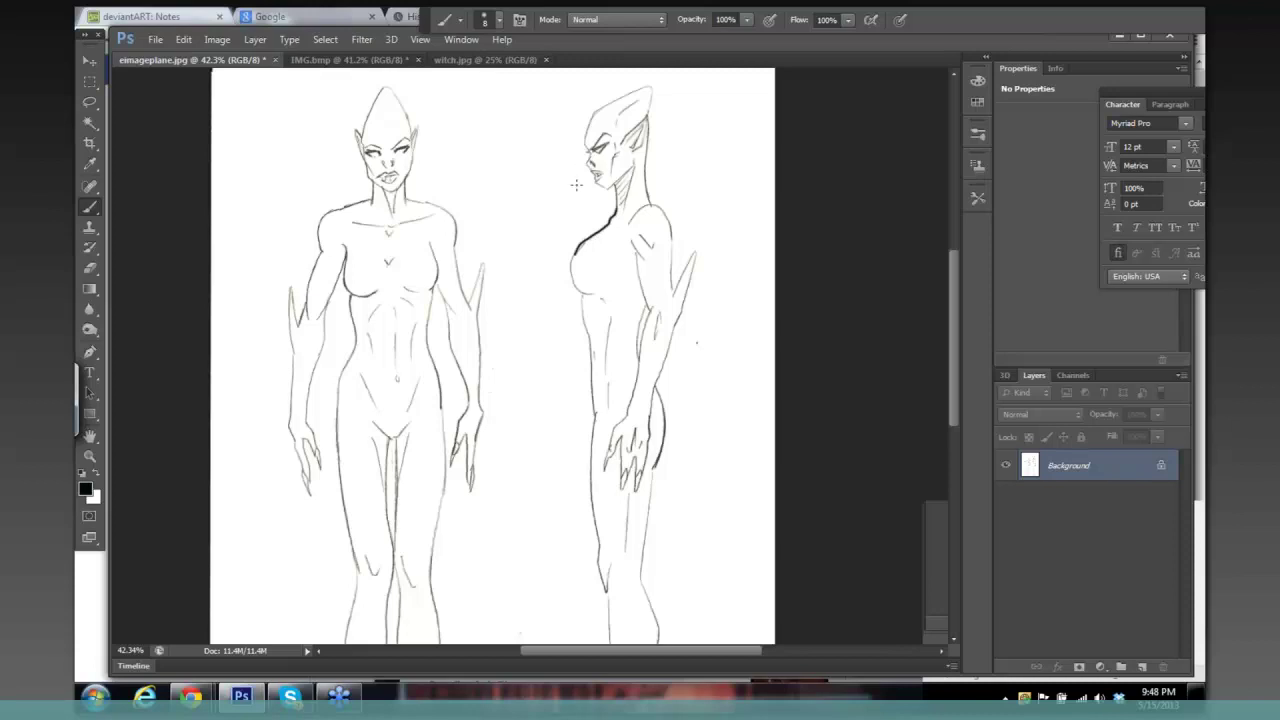
mouse_move(626, 271)
left_mouse_down()
mouse_move(622, 322)
mouse_move(631, 300)
mouse_move(682, 319)
mouse_move(656, 324)
mouse_move(627, 288)
left_mouse_up()
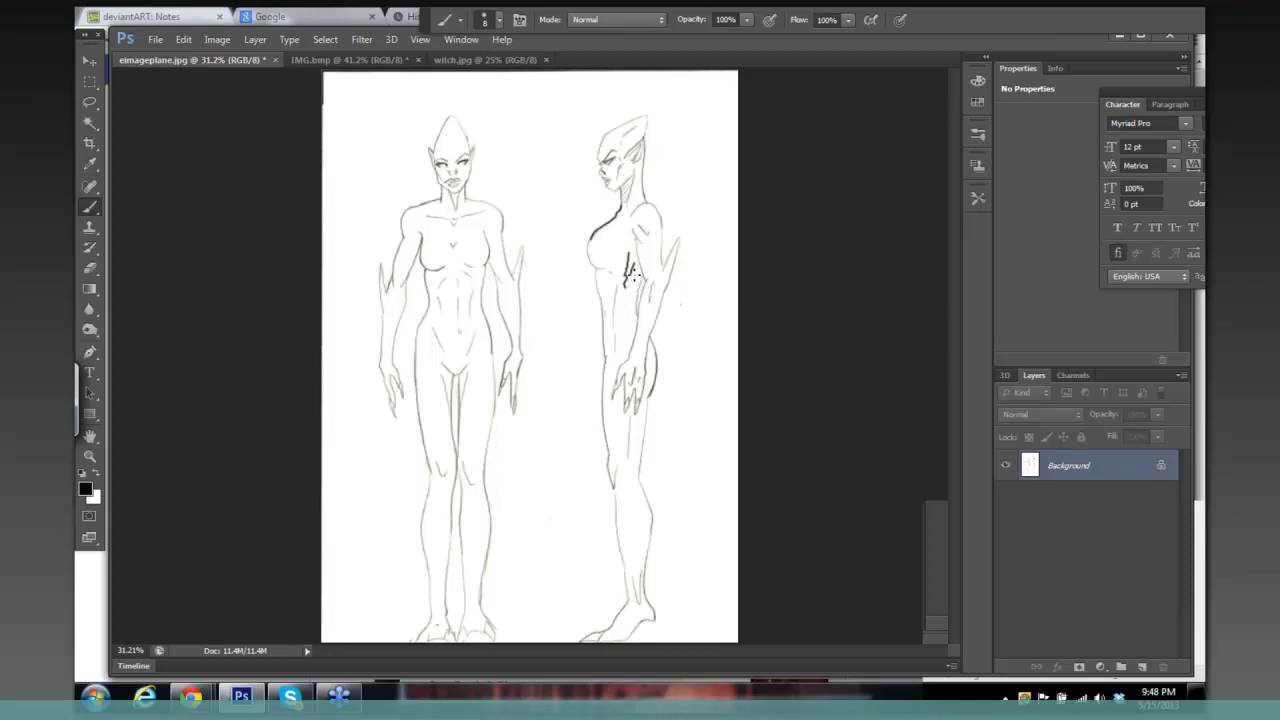
Check the brush size and hardness settings, then fit the whole sheet in the window.
right_click(636, 271)
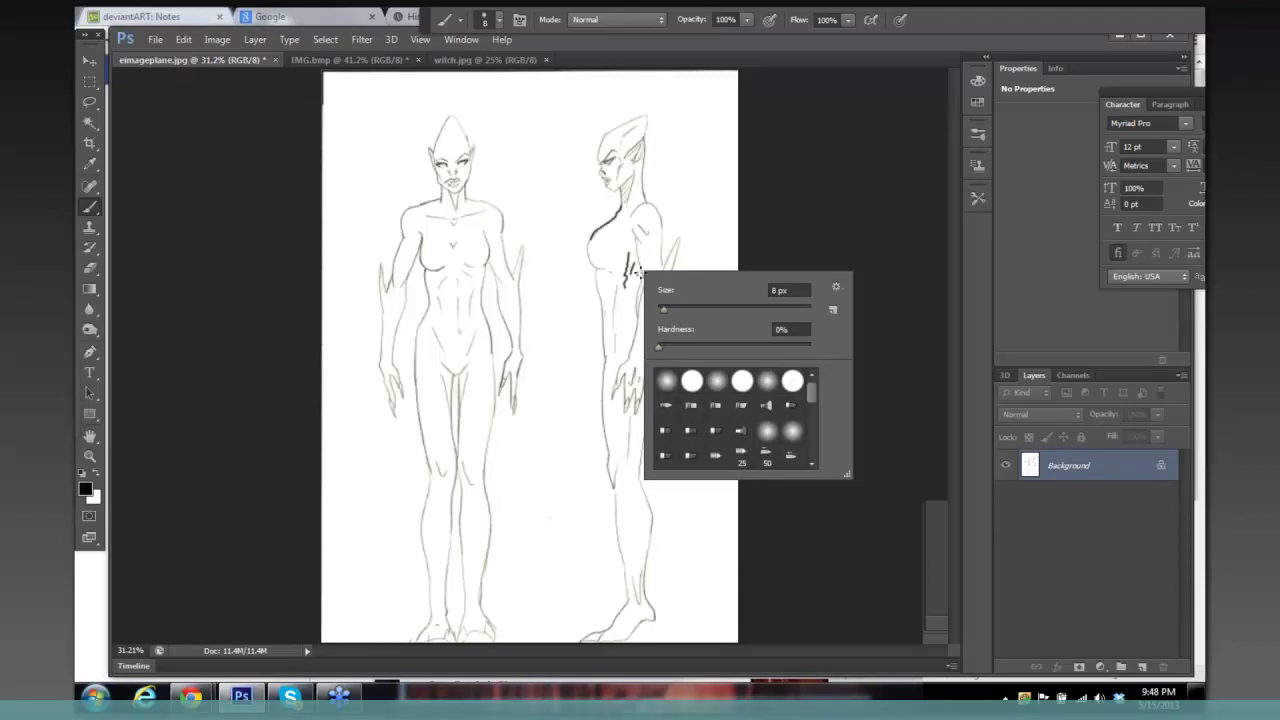
left_click(762, 241)
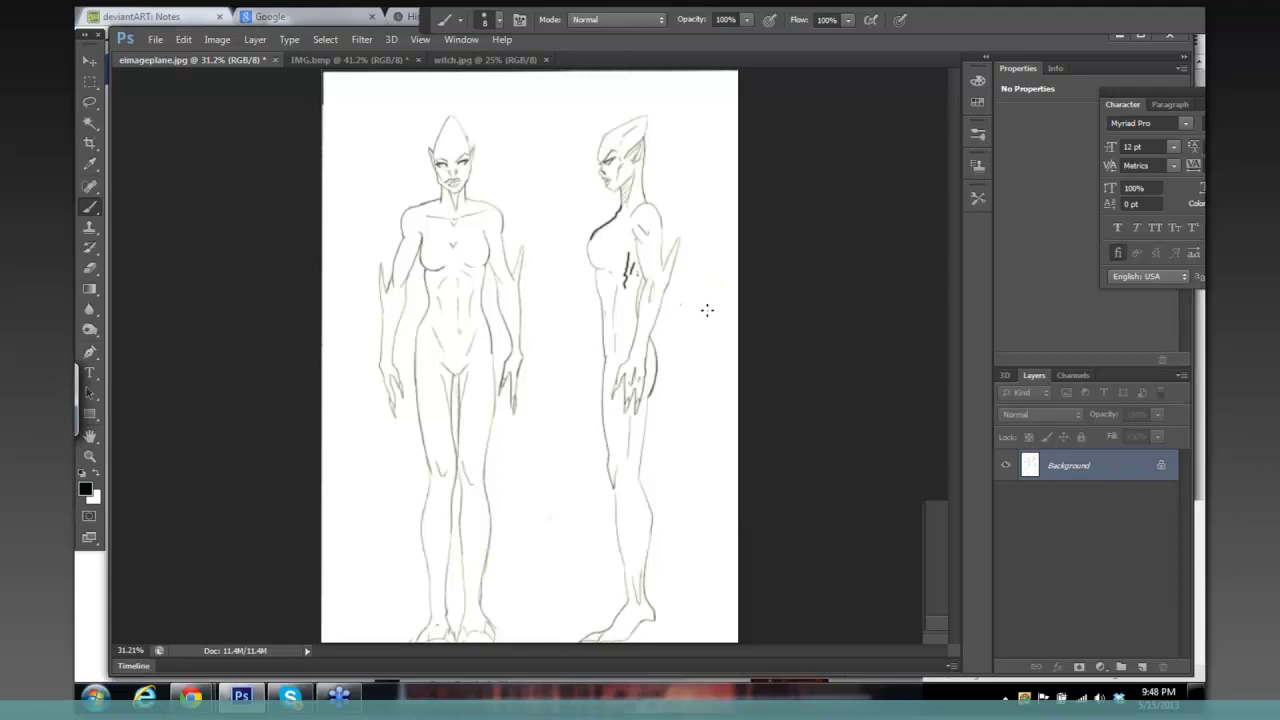
key("ctrl+minus")
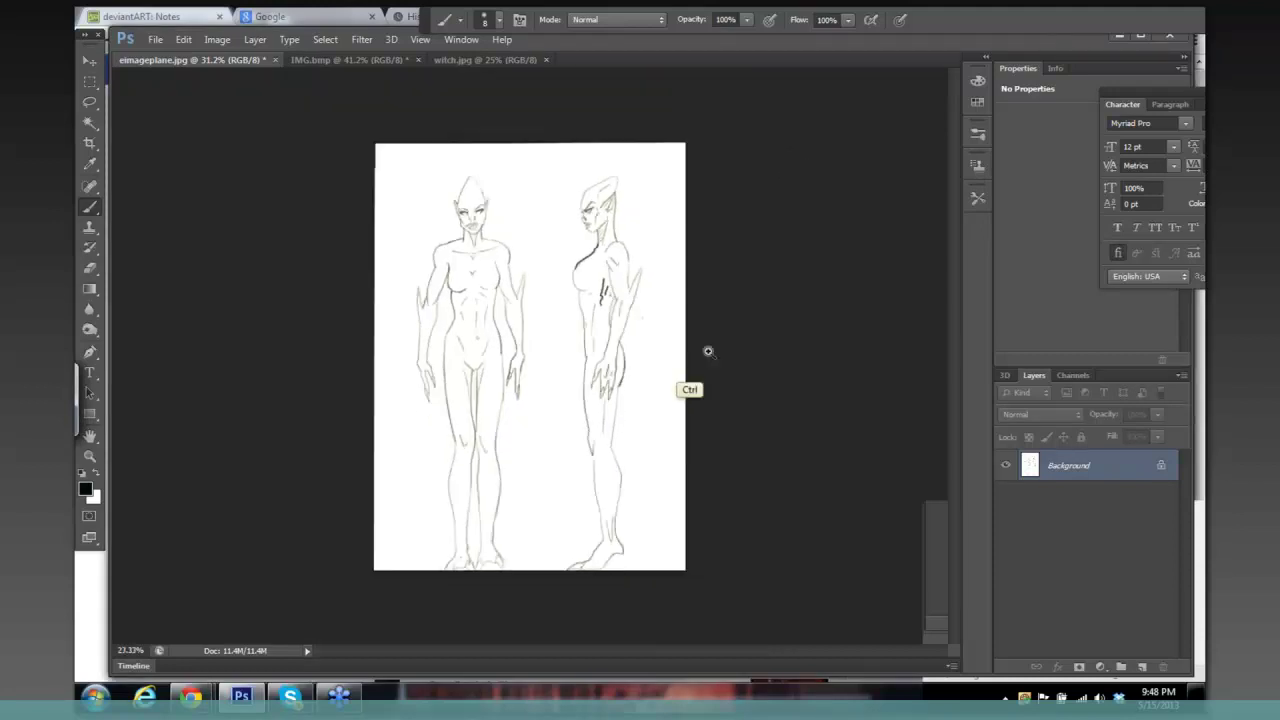
left_click_drag(708, 351, 697, 346)
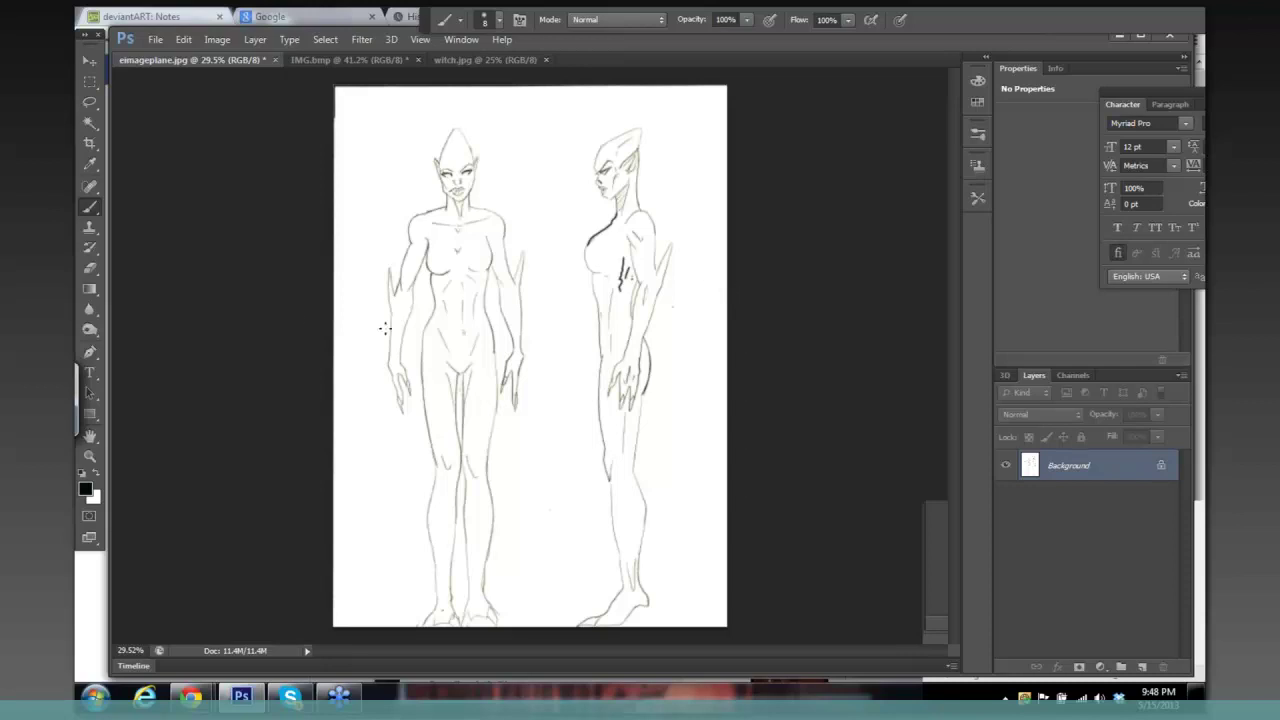
Select the front figure's left hand, enlarge it taller, shift it right, keep it upright, and apply.
left_click(89, 81)
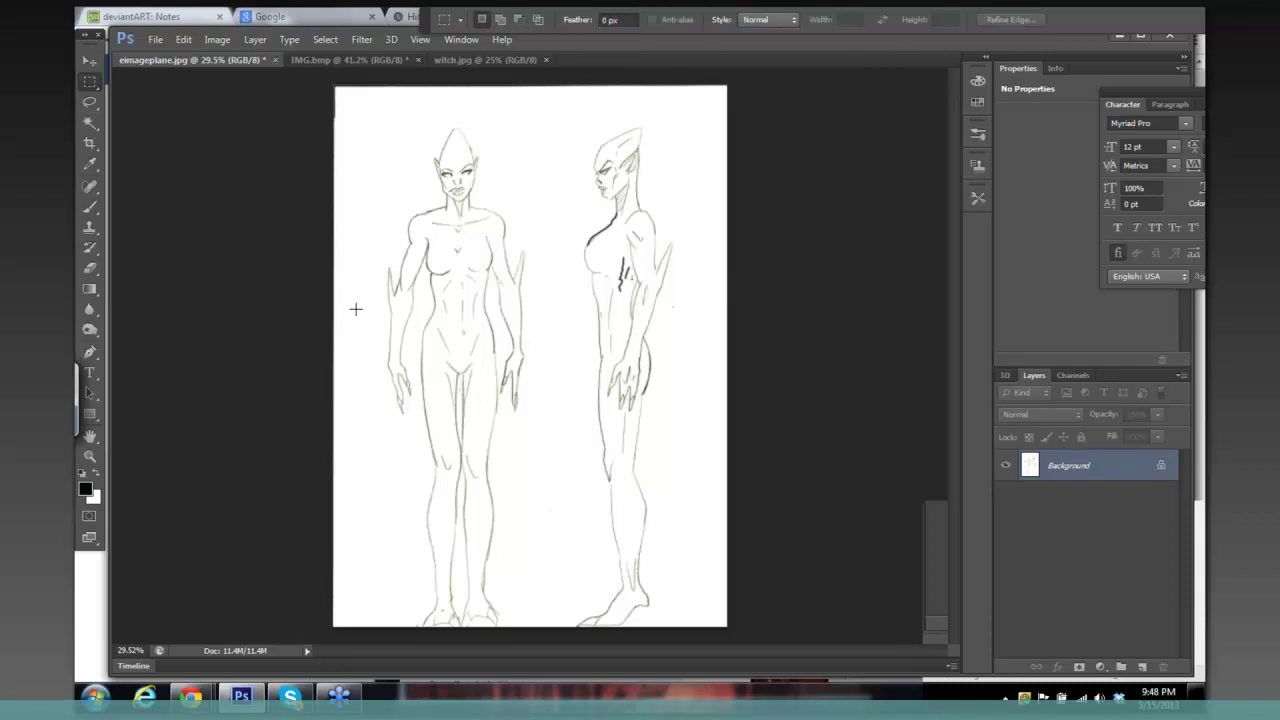
left_click_drag(377, 348, 415, 413)
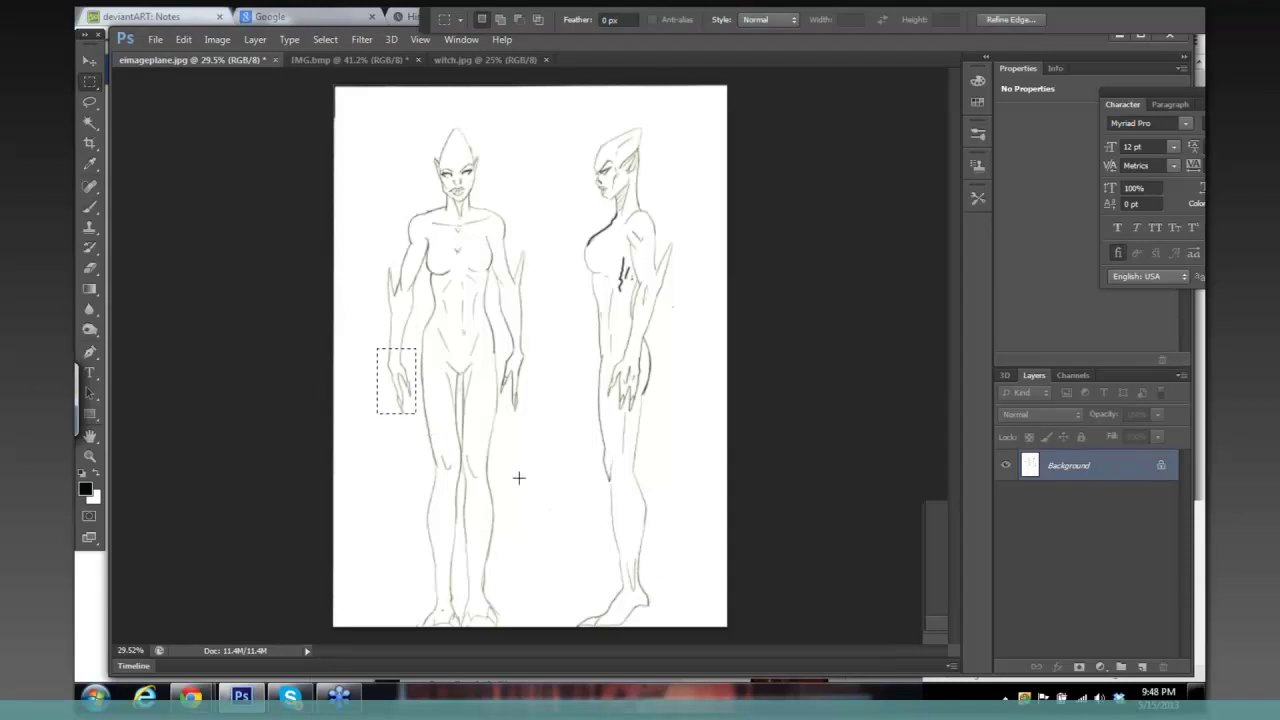
key("ctrl+t")
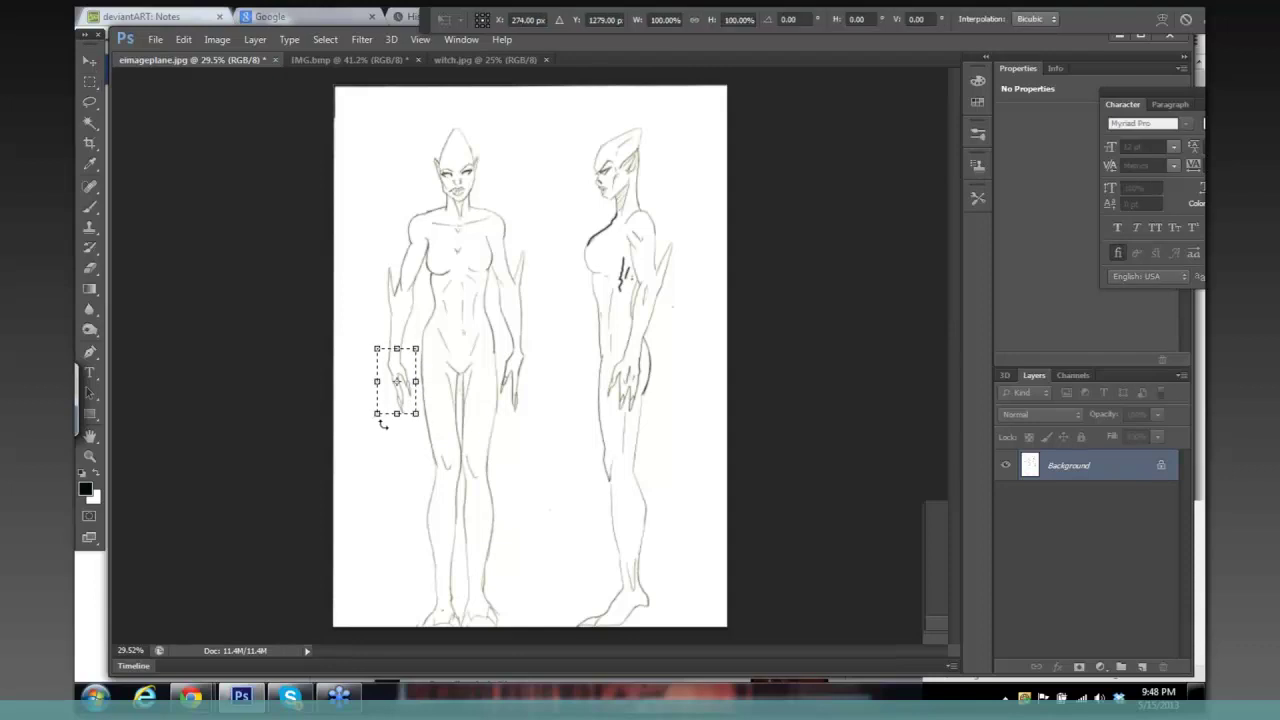
left_click_drag(377, 412, 370, 433)
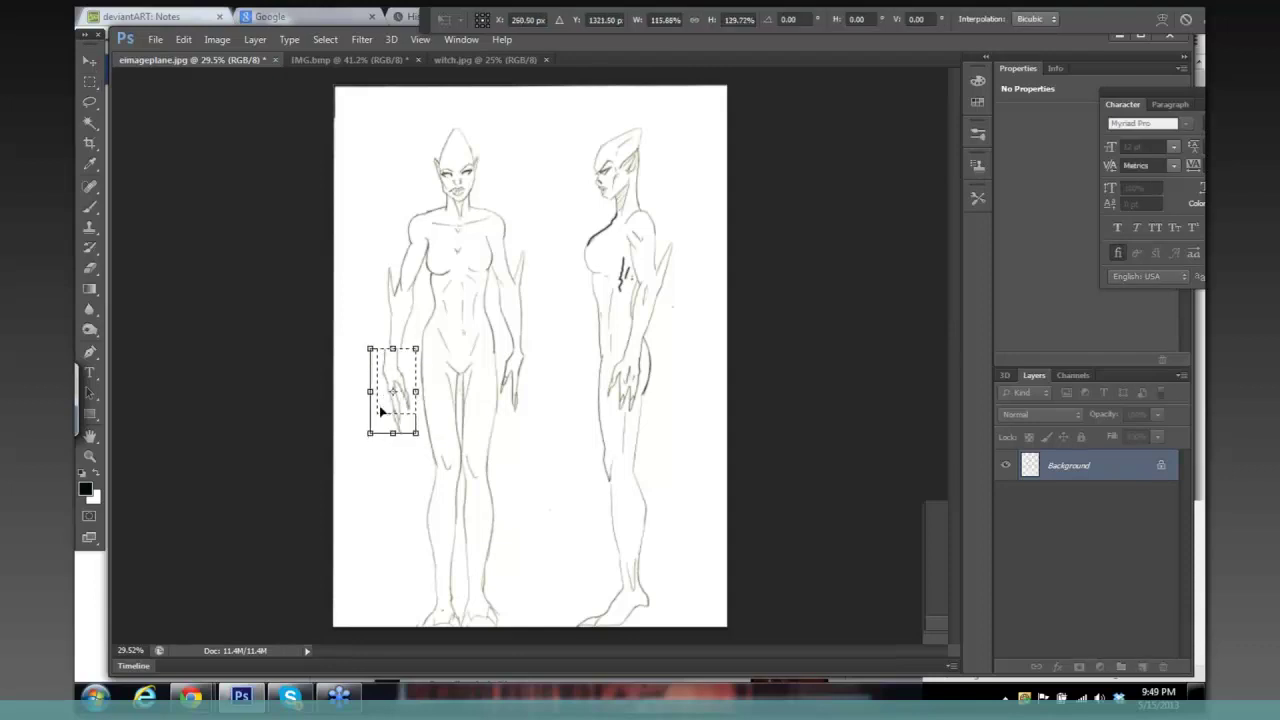
mouse_move(402, 367)
left_mouse_down()
mouse_move(434, 383)
mouse_move(415, 385)
left_mouse_up()
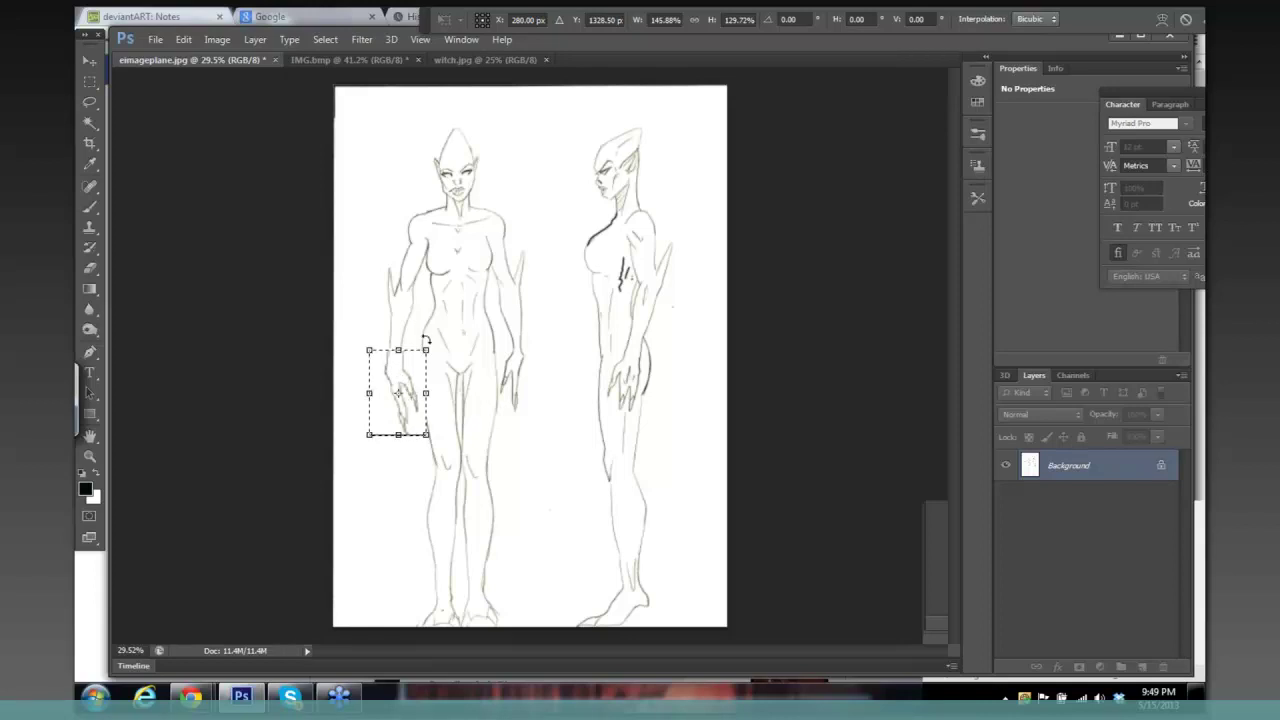
mouse_move(436, 347)
left_mouse_down()
mouse_move(436, 306)
mouse_move(430, 344)
left_mouse_up()
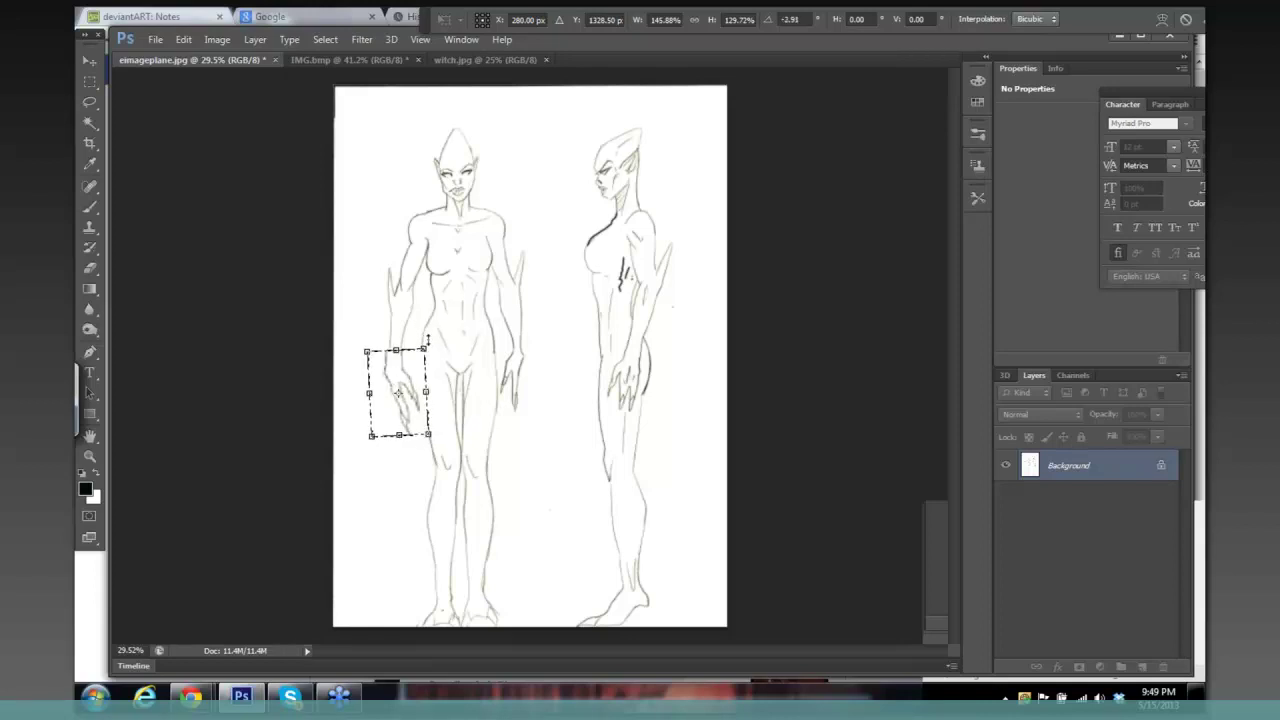
key("ctrl+z")
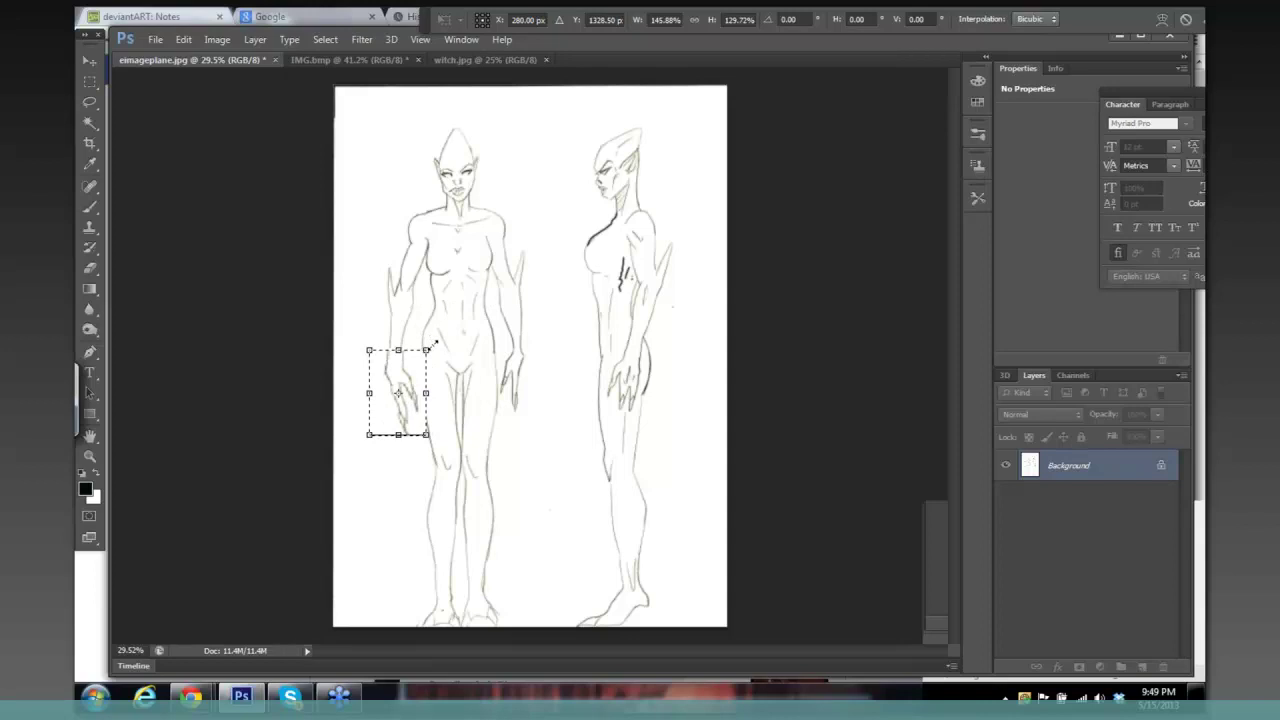
key("Escape")
left_click(434, 348)
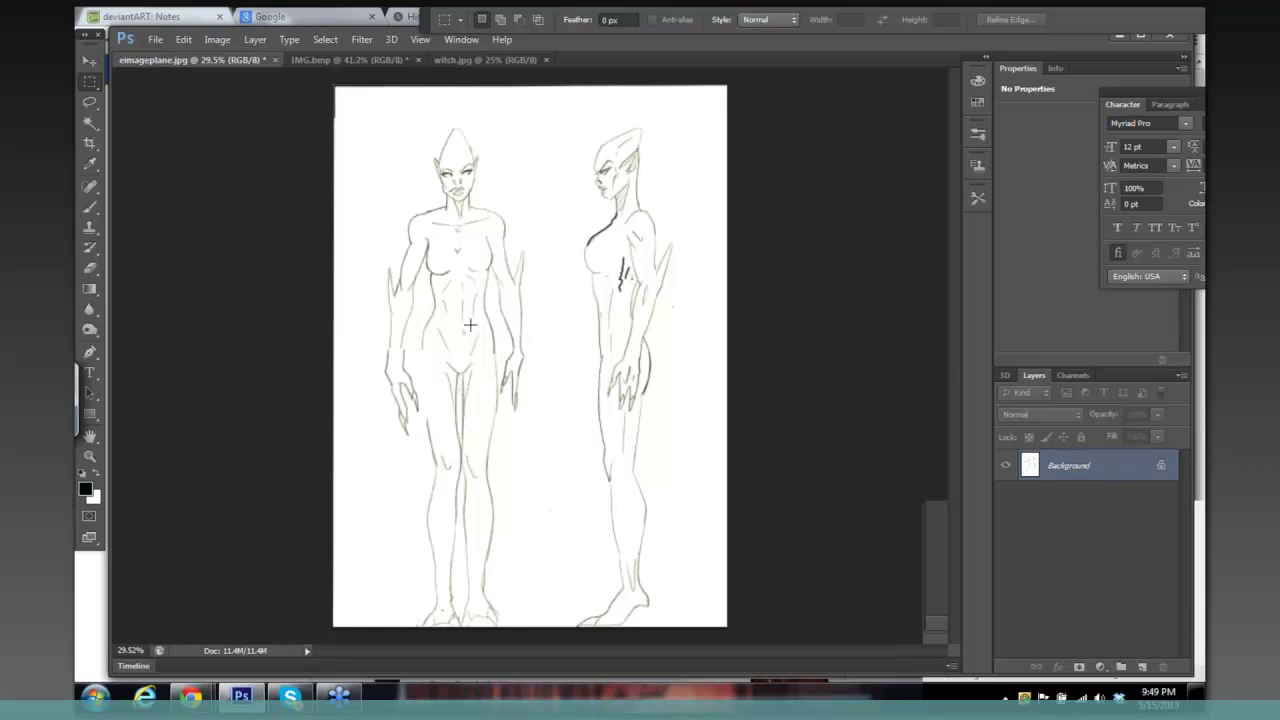
Letter 'Hands Bigger' in black between the figures' heads, with a short diagonal slash below.
key("b")
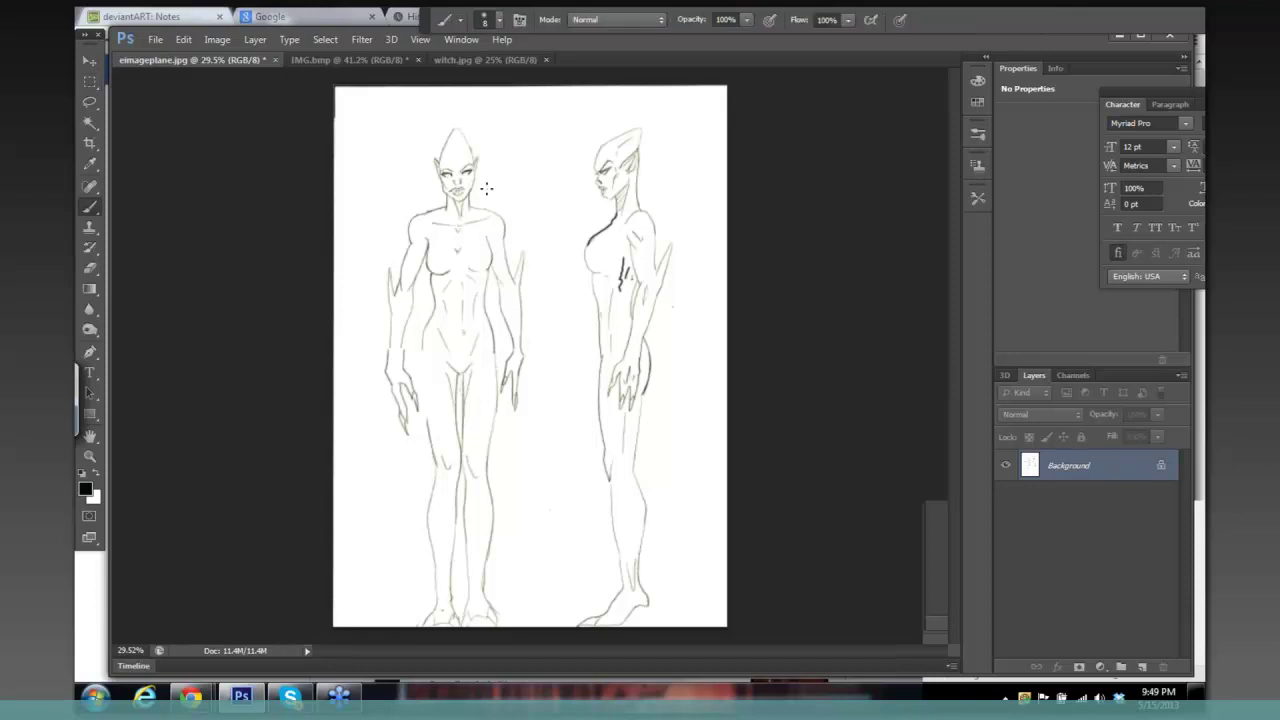
mouse_move(491, 151)
left_mouse_down()
mouse_move(500, 184)
mouse_move(512, 160)
left_mouse_up()
mouse_move(512, 152)
left_mouse_down()
mouse_move(506, 178)
mouse_move(558, 148)
mouse_move(530, 216)
left_mouse_up()
left_click(524, 168)
left_click_drag(540, 200, 574, 170)
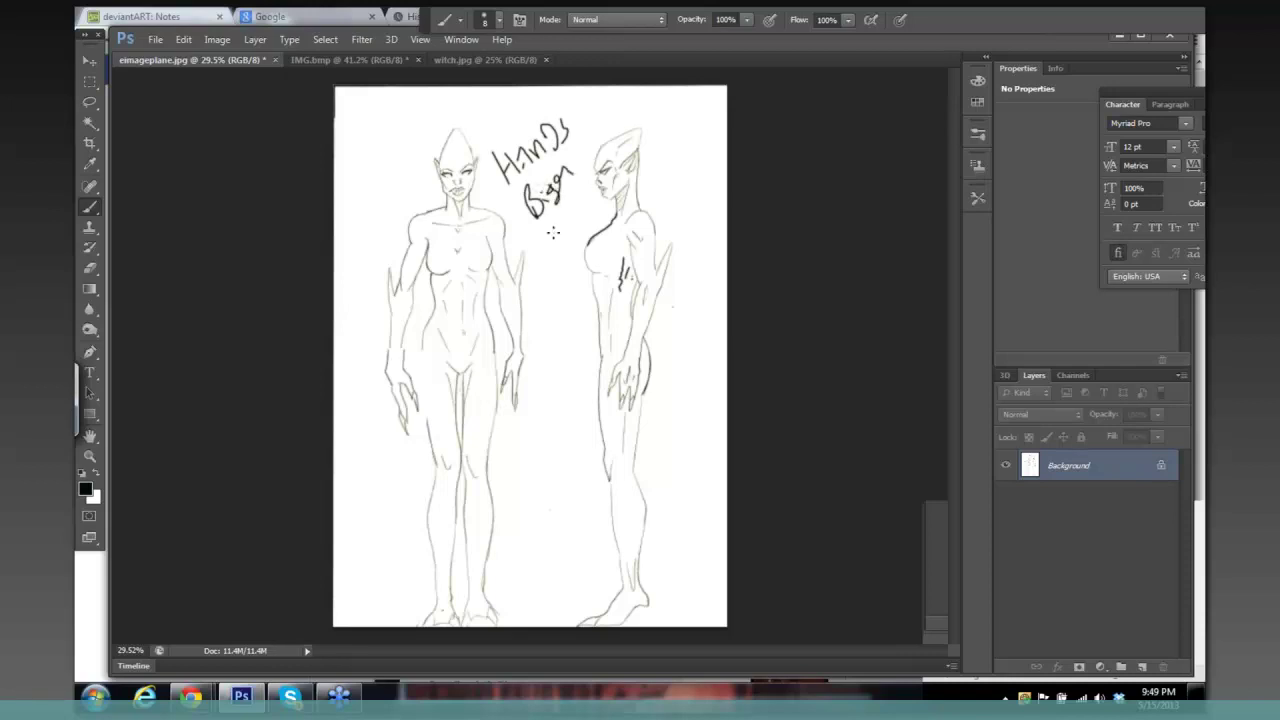
left_click_drag(571, 238, 558, 263)
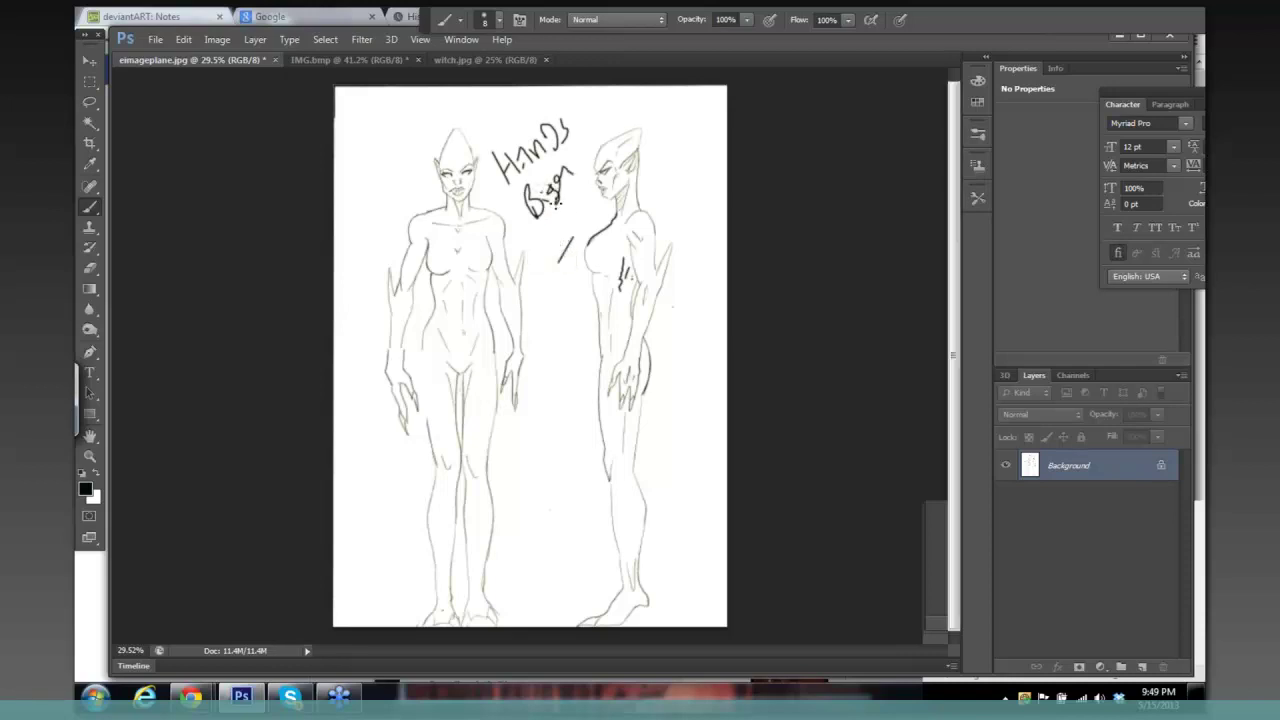
left_click(602, 183)
left_click(602, 189)
Brush a curved toe at the side figure's foot and clean it up with a size-40 eraser.
left_click_drag(655, 596, 650, 606)
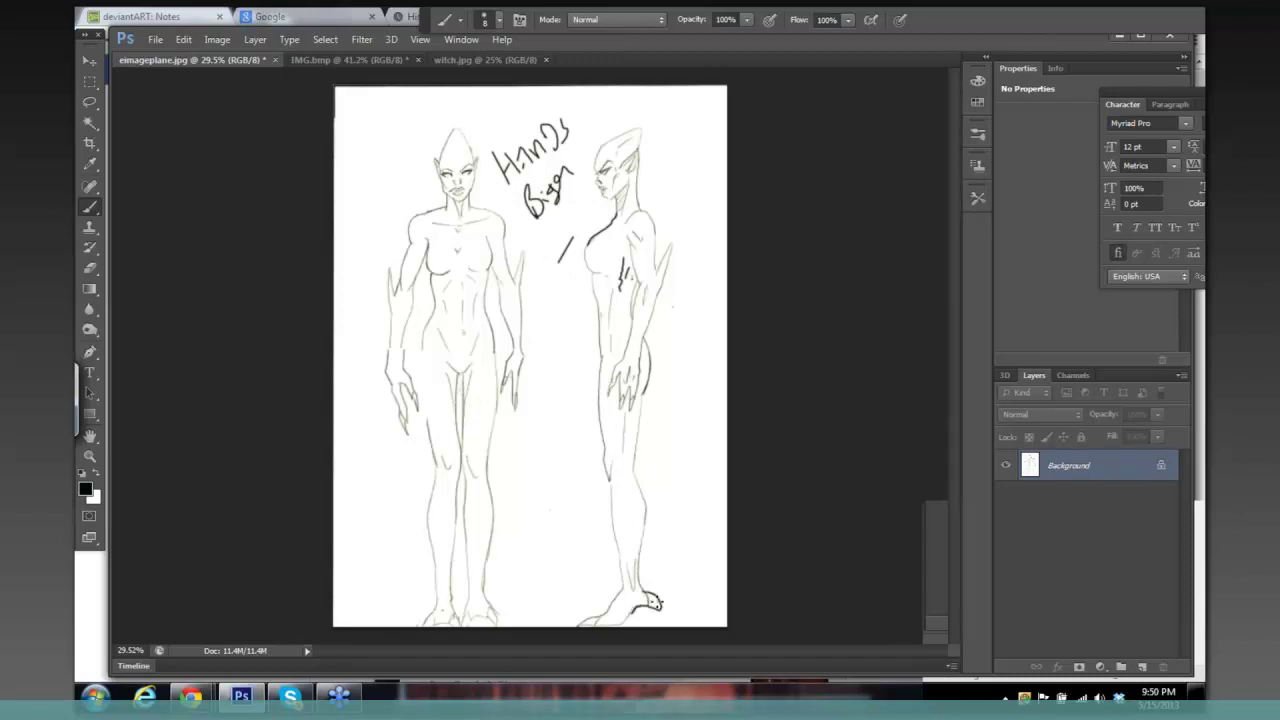
key("e")
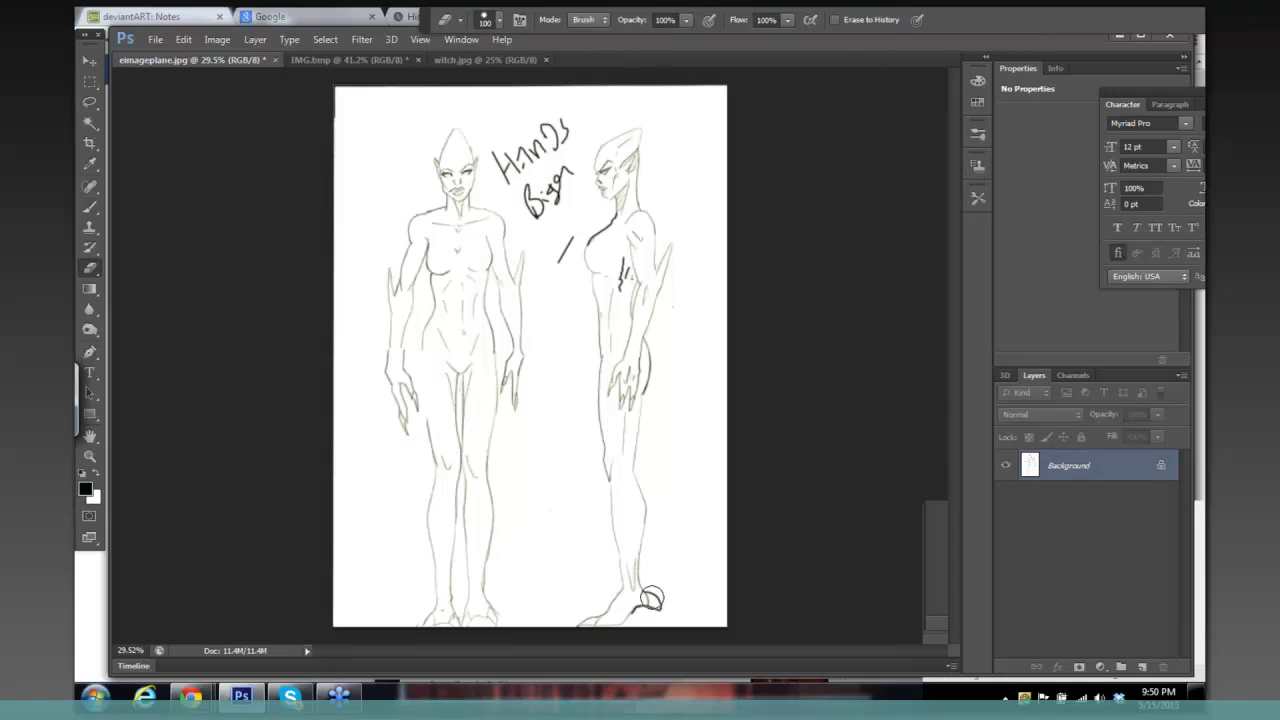
key("bracketleft")
key("bracketleft")
key("bracketleft")
key("bracketleft")
key("bracketleft")
left_click(647, 600)
right_click(647, 600)
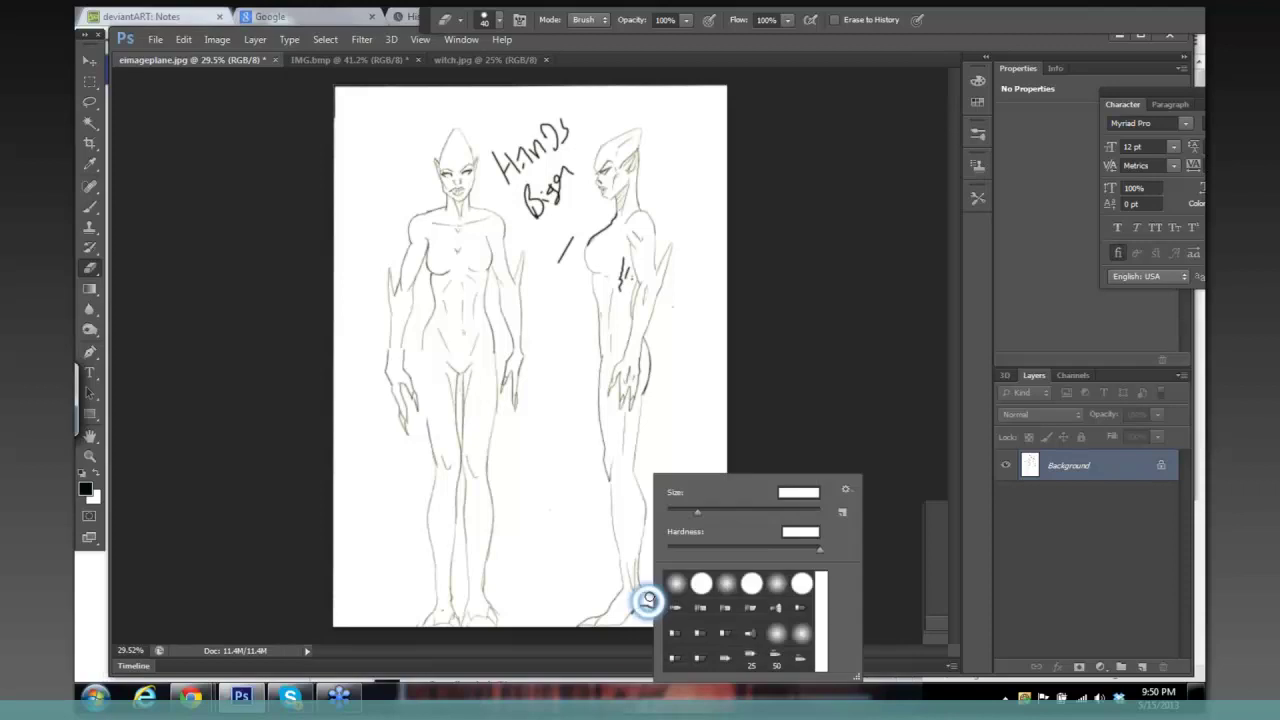
left_click(806, 428)
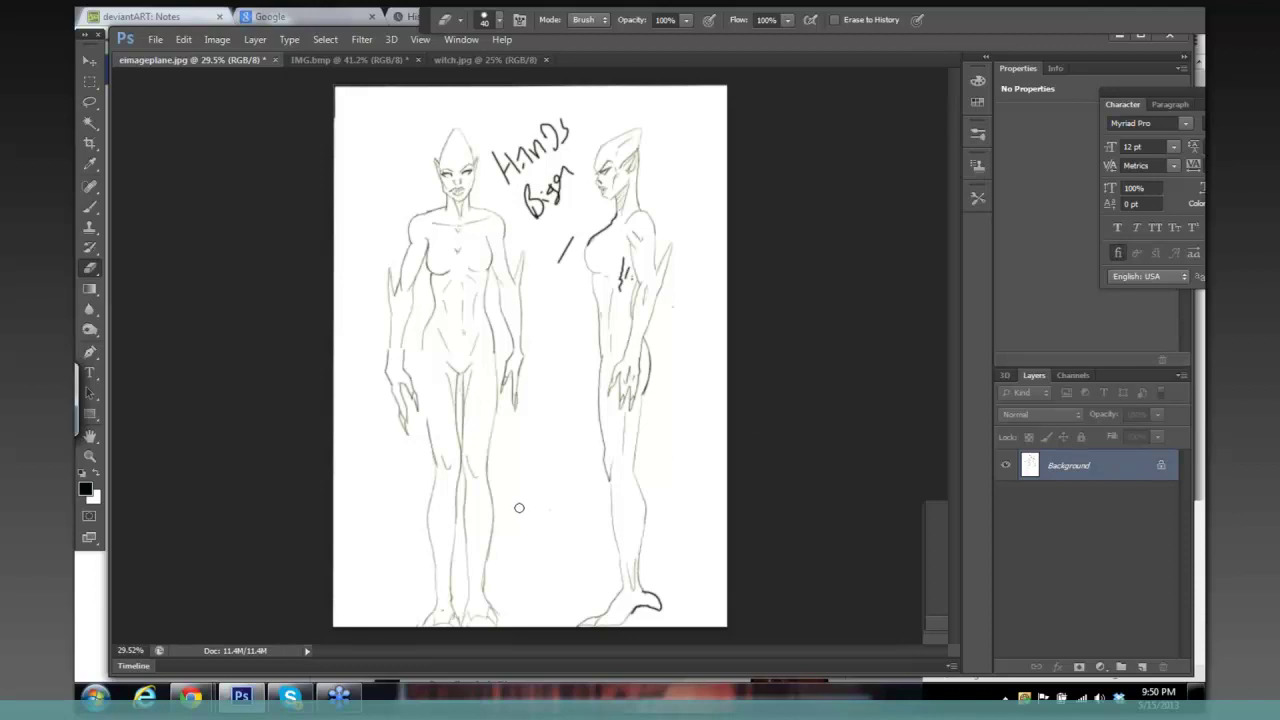
Brush 'Back toe' between the figures with an arrow pointing to the side figure's foot.
key("b")
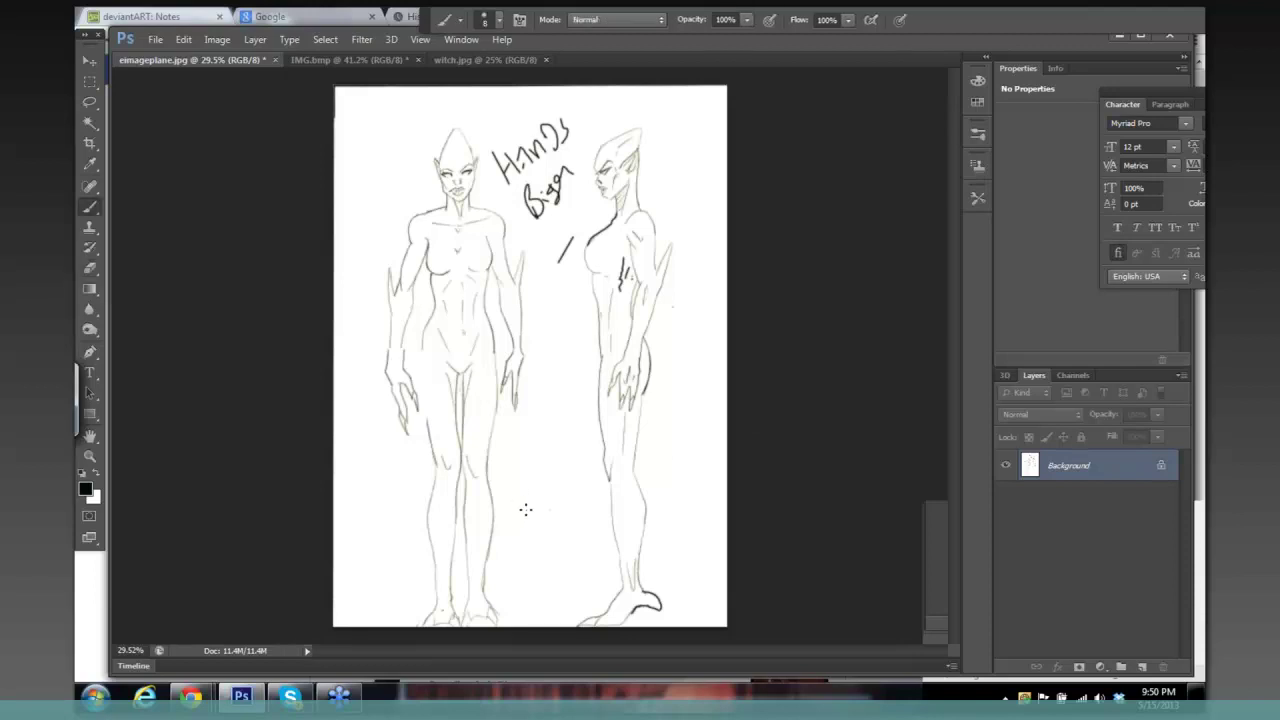
mouse_move(512, 482)
left_mouse_down()
mouse_move(542, 444)
mouse_move(543, 482)
left_mouse_up()
mouse_move(555, 450)
left_mouse_down()
mouse_move(557, 502)
mouse_move(566, 480)
mouse_move(598, 574)
left_mouse_up()
left_click_drag(600, 550, 612, 572)
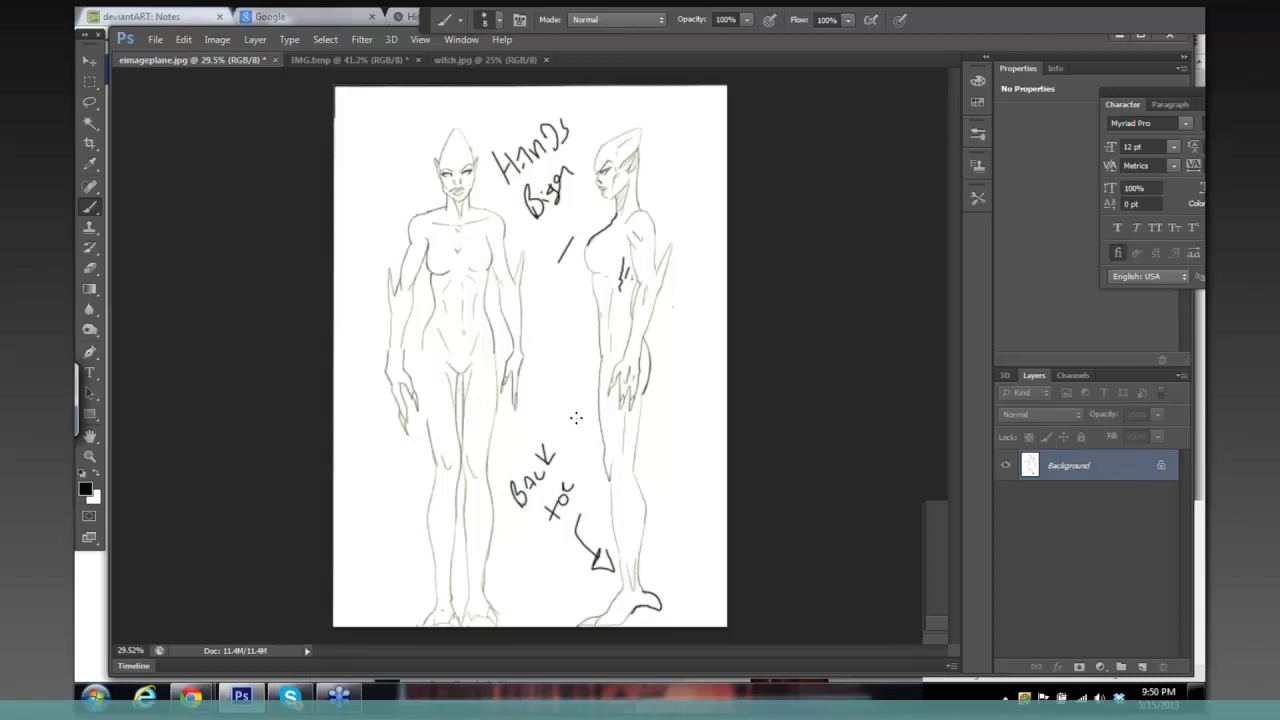
right_click(572, 418)
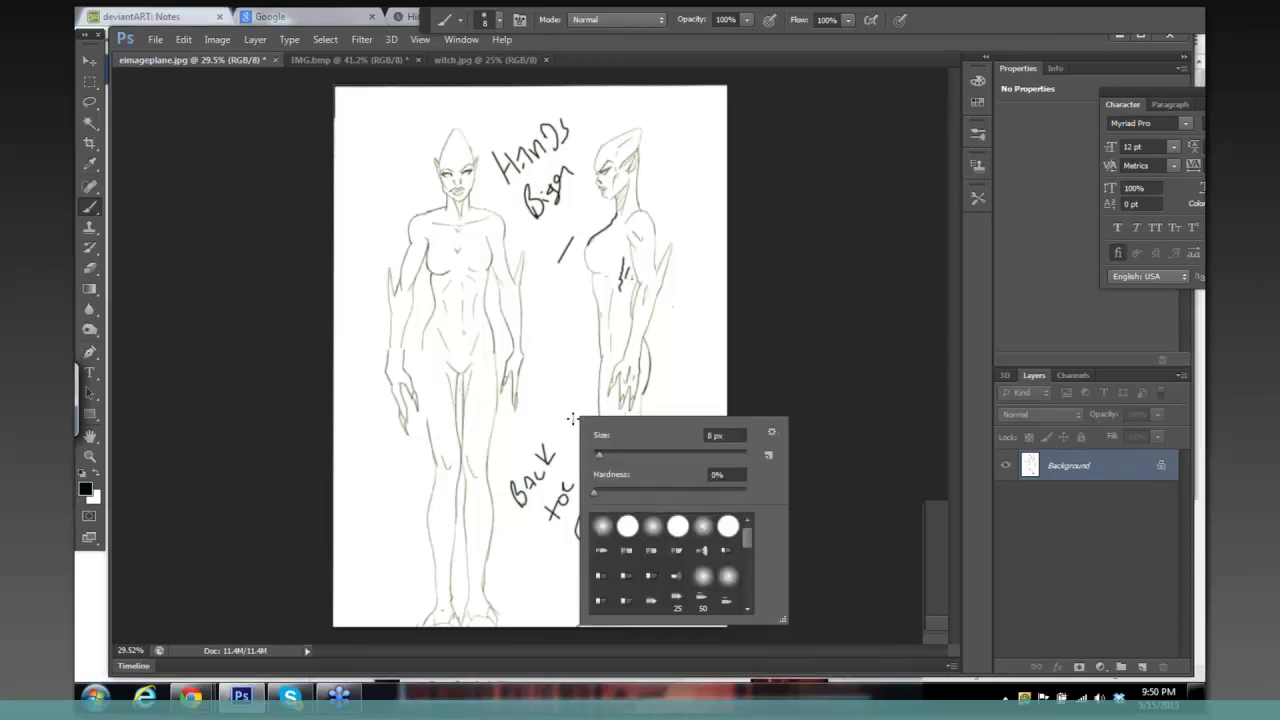
left_click(782, 286)
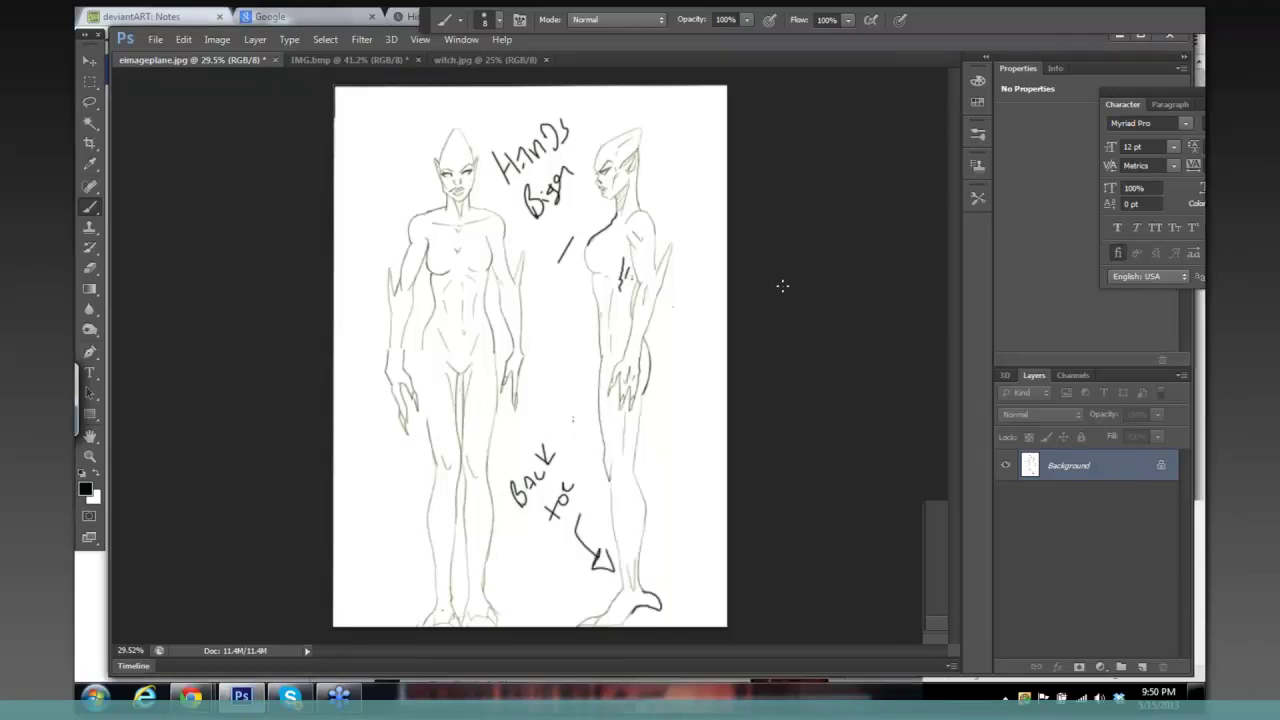
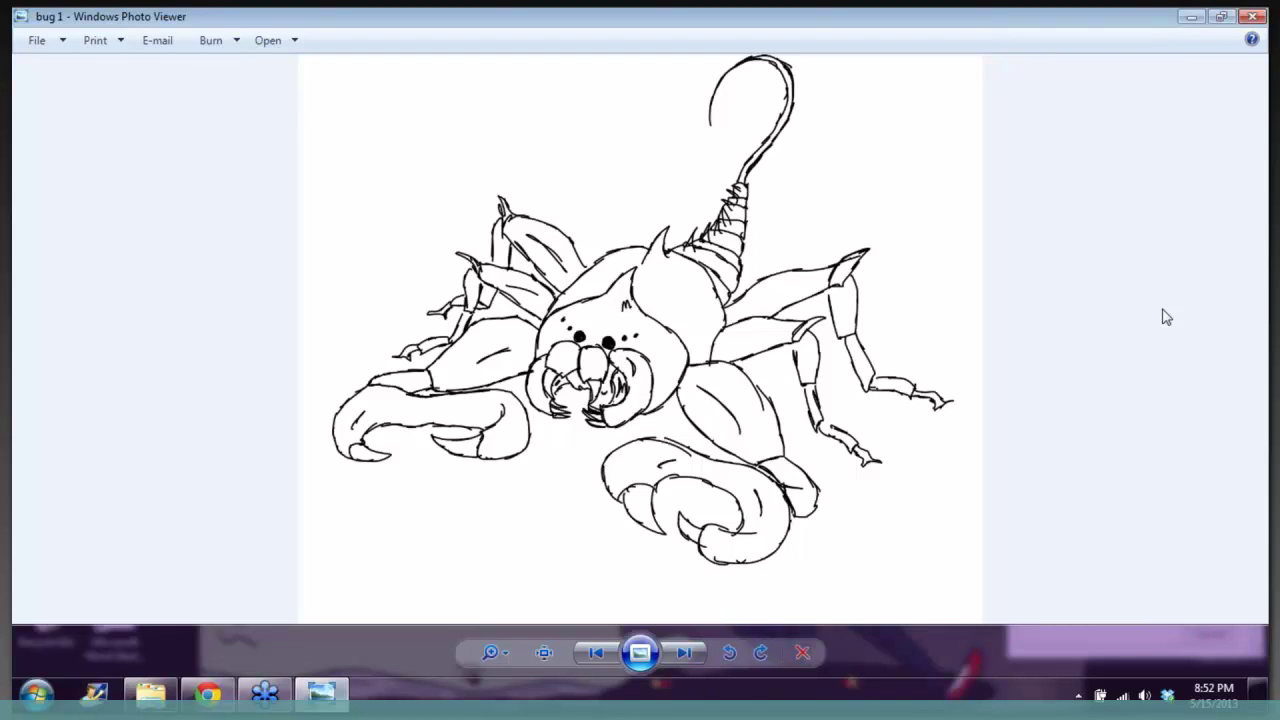
Advance from bug 1 to the mmo instect line drawing of the clawed insect.
key("Right")
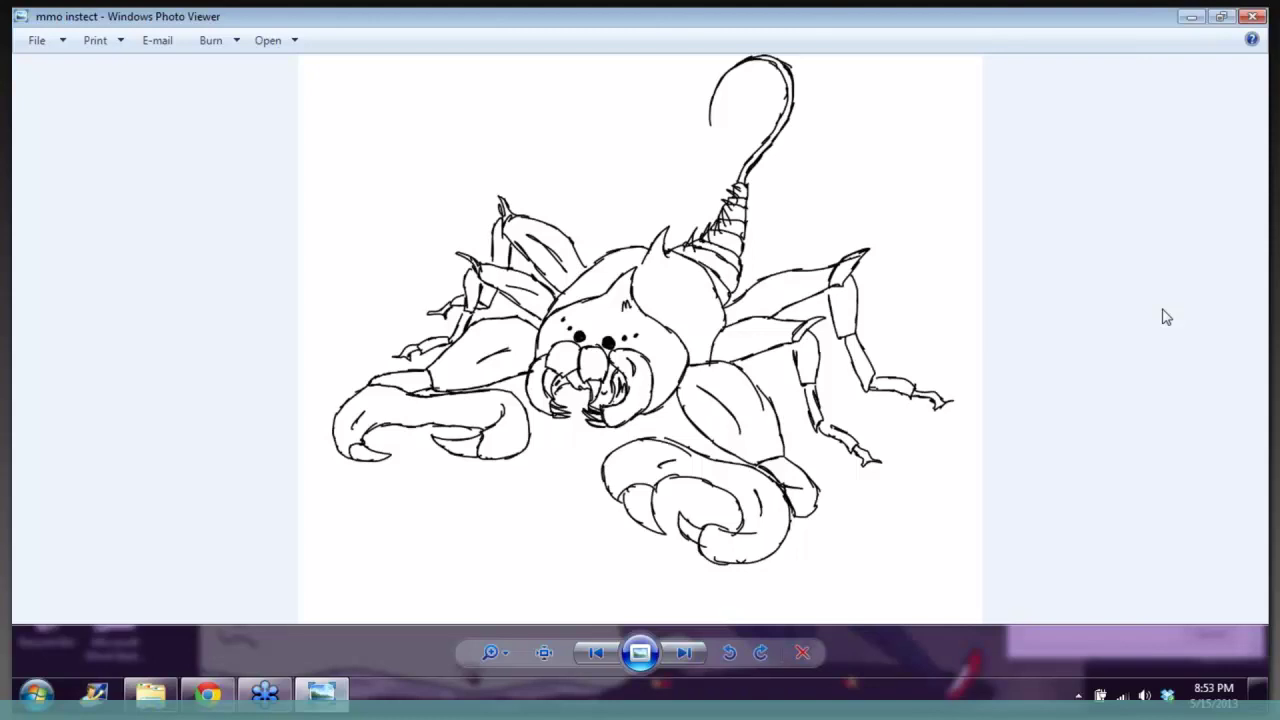
Step forward and back to settle on mmo Hive bug 1 c1, the teal-armoured creature.
key("Right")
key("Left")
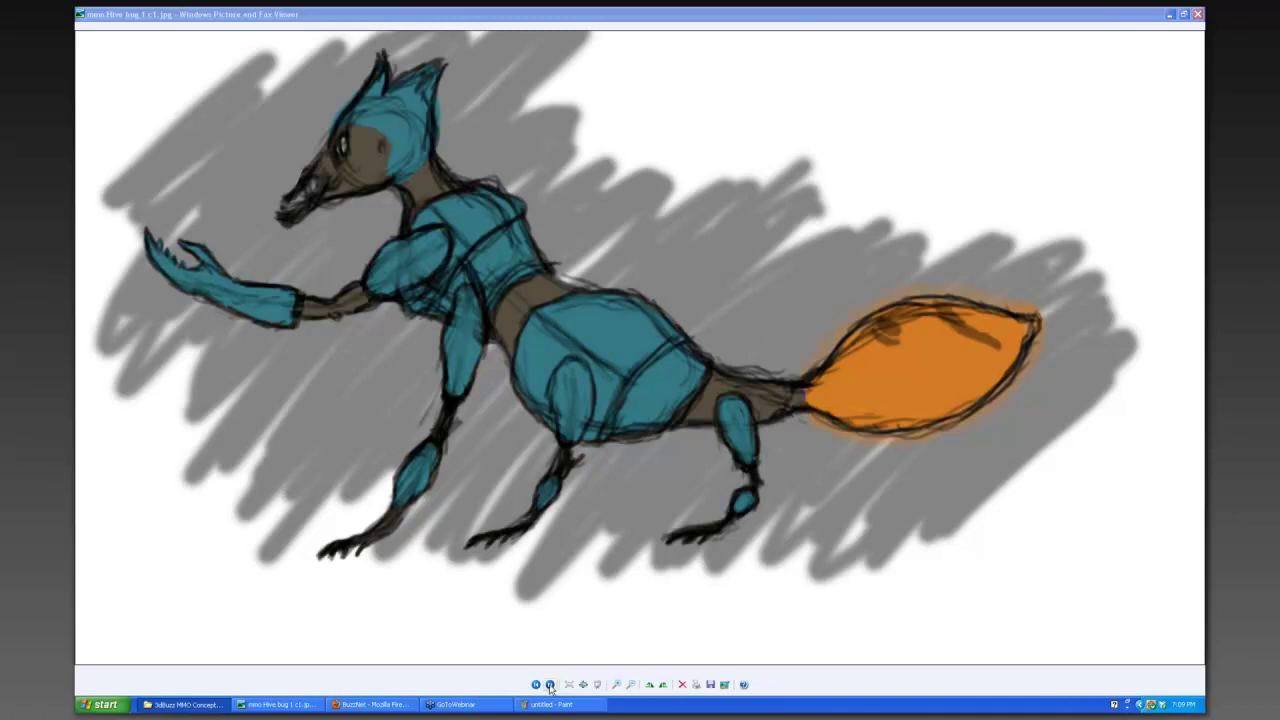
Focus the viewer and advance to MMO Evironment 3 Hive b2.jpg, the purple-veined hive tunnel.
left_click(550, 686)
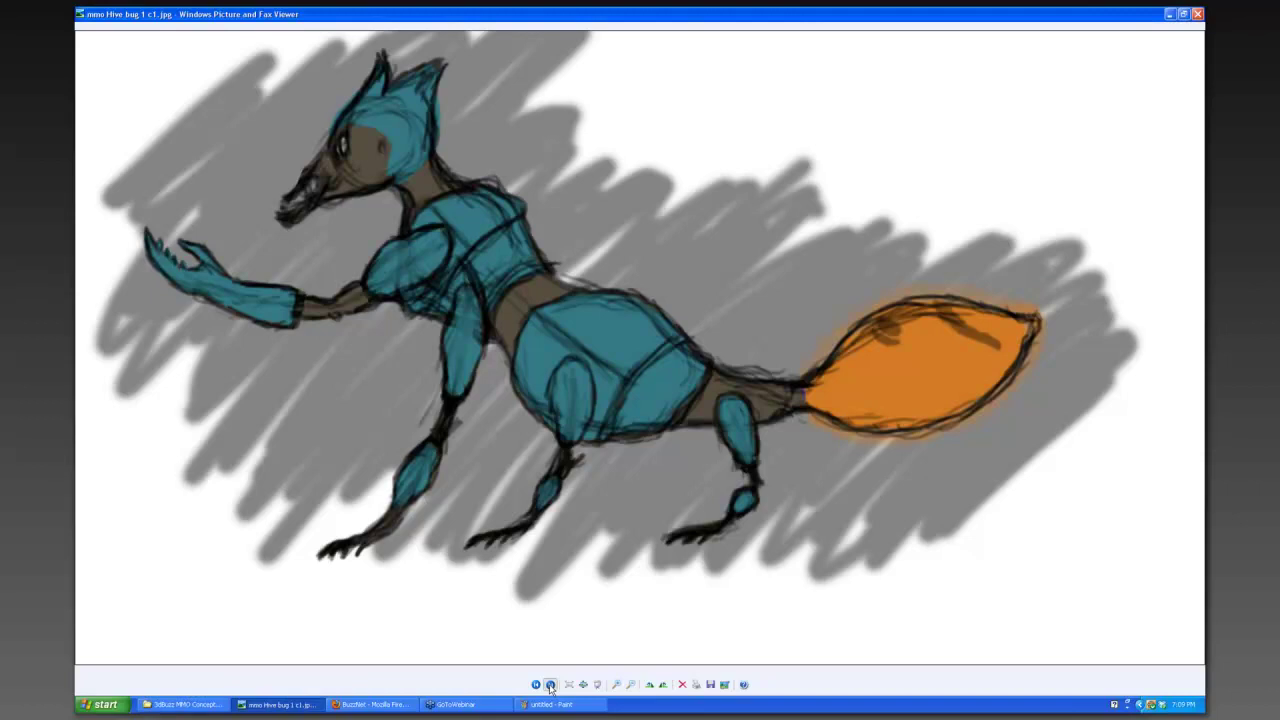
left_click(550, 686)
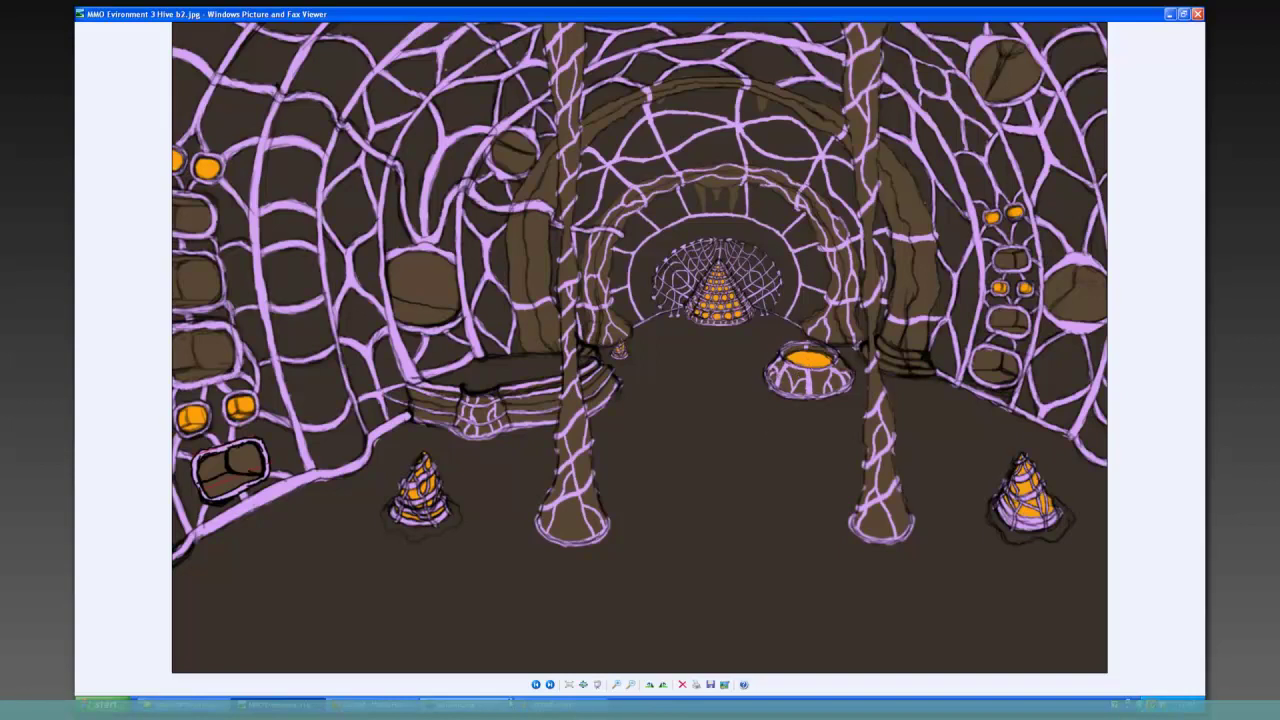
left_click(537, 691)
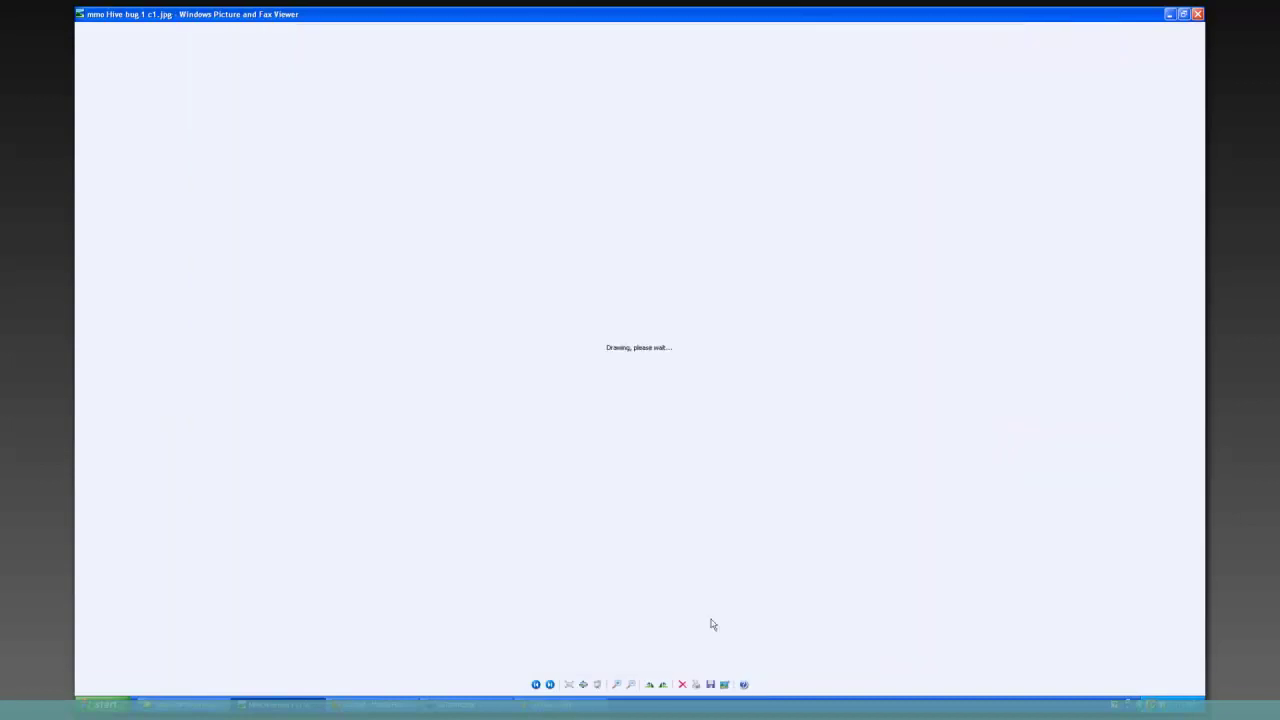
left_click(549, 685)
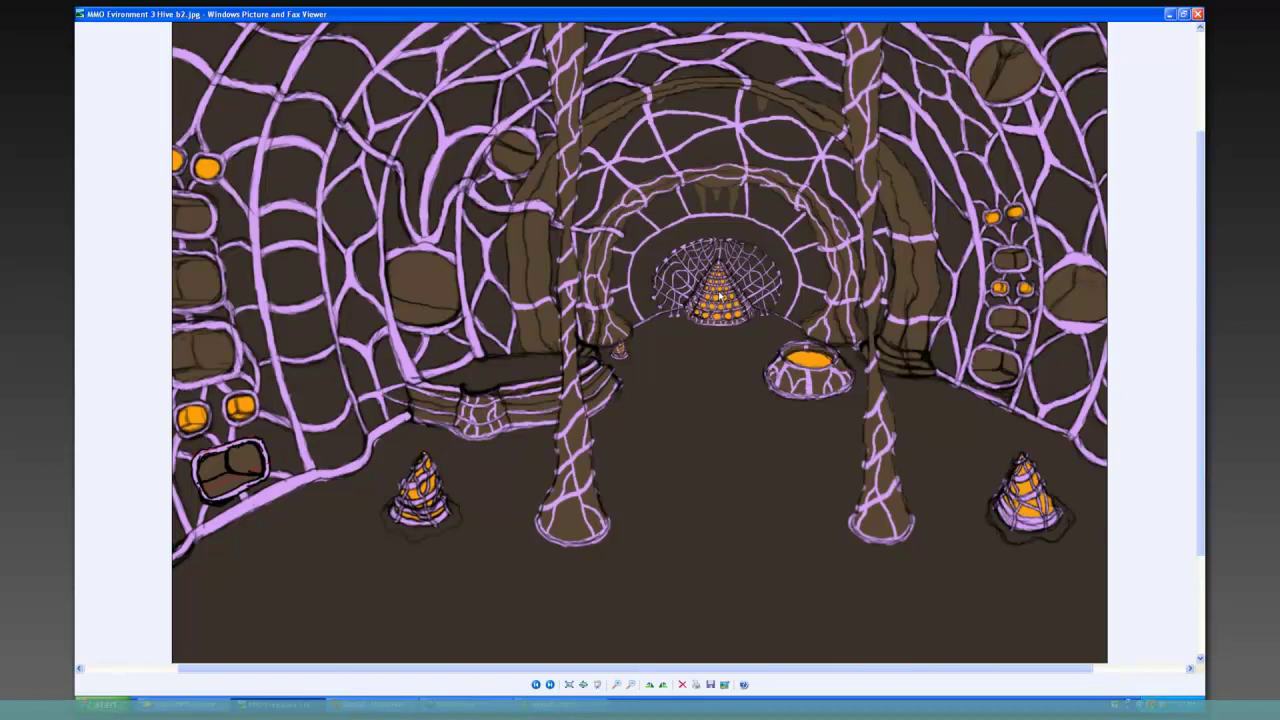
scroll(718, 295, "up", 1)
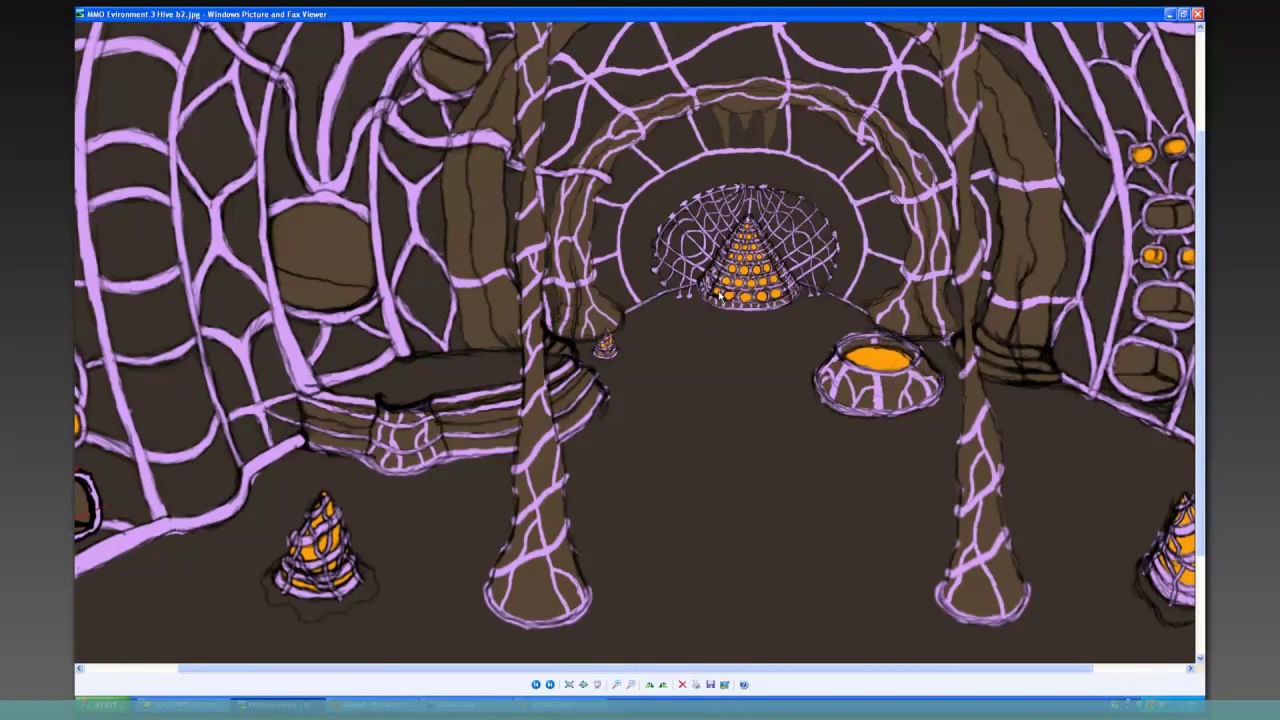
Zoom further into the hive painting around the orange-studded cone at the tunnel's end.
scroll(718, 295, "up", 1)
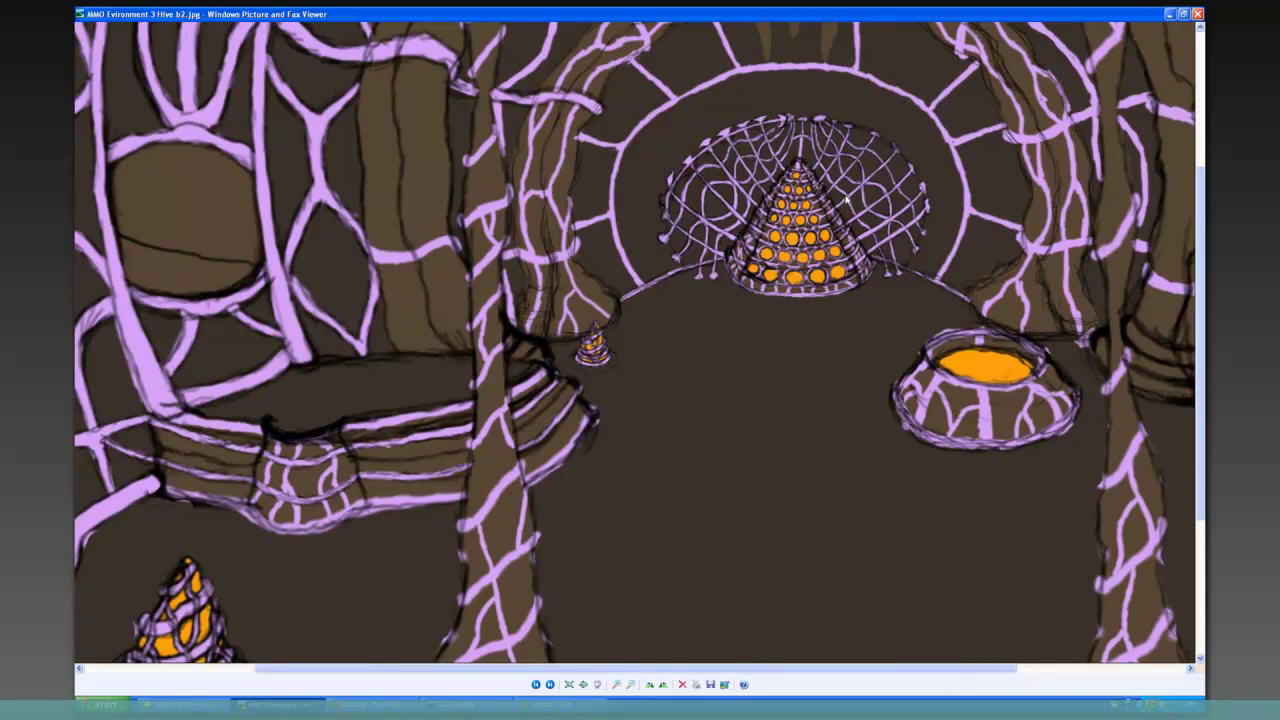
Zoom out until the full hive tunnel painting fits the window.
scroll(847, 200, "down", 1)
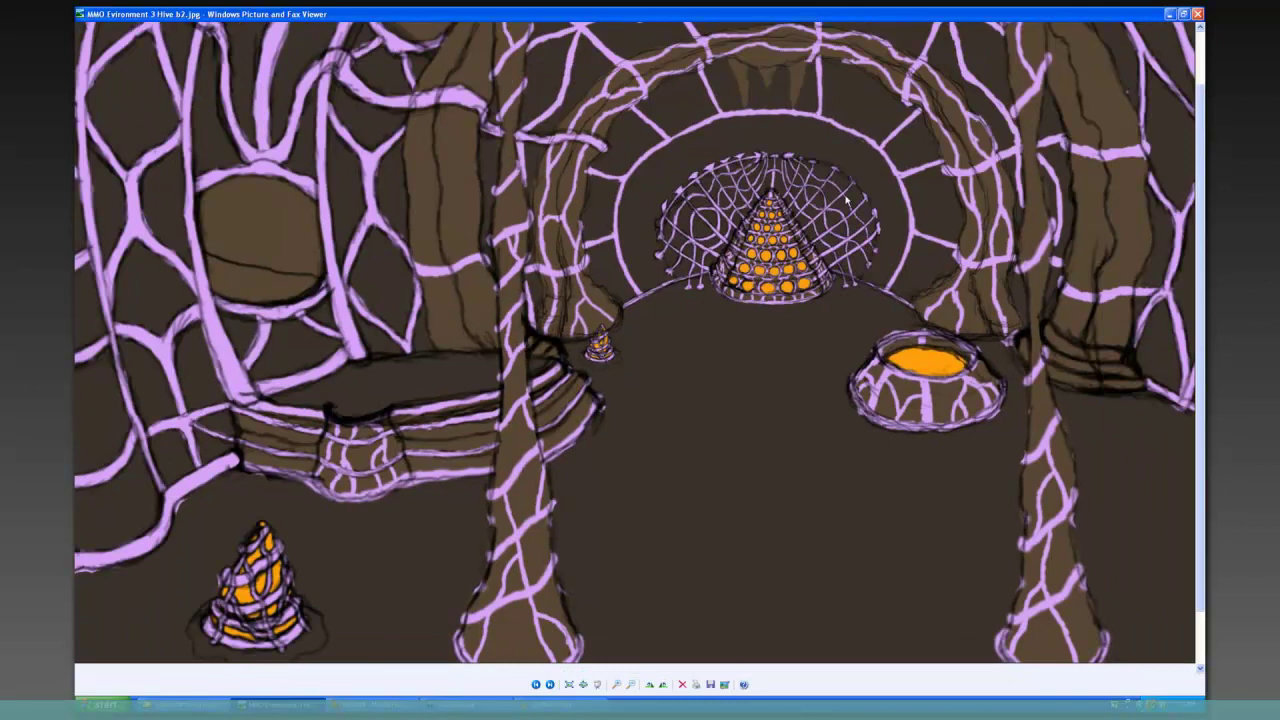
scroll(847, 200, "down", 1)
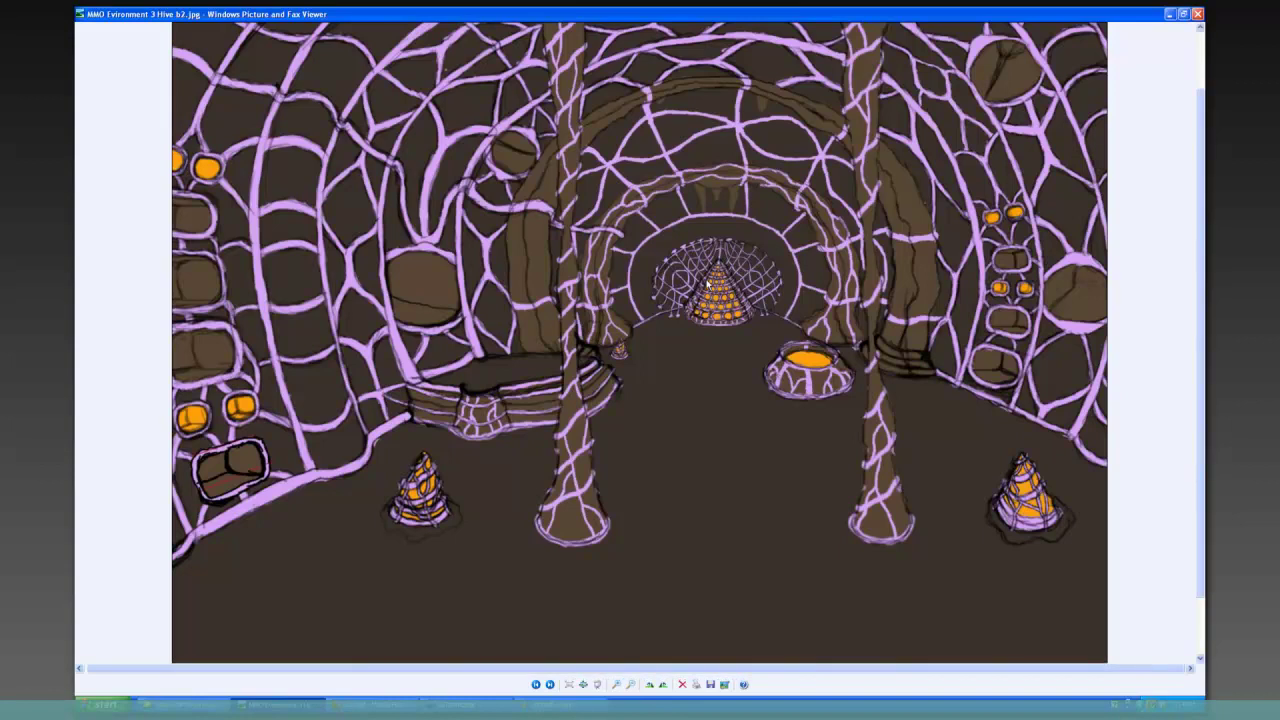
Zoom back in on the central pod cone and glowing orange pool.
scroll(707, 283, "up", 2)
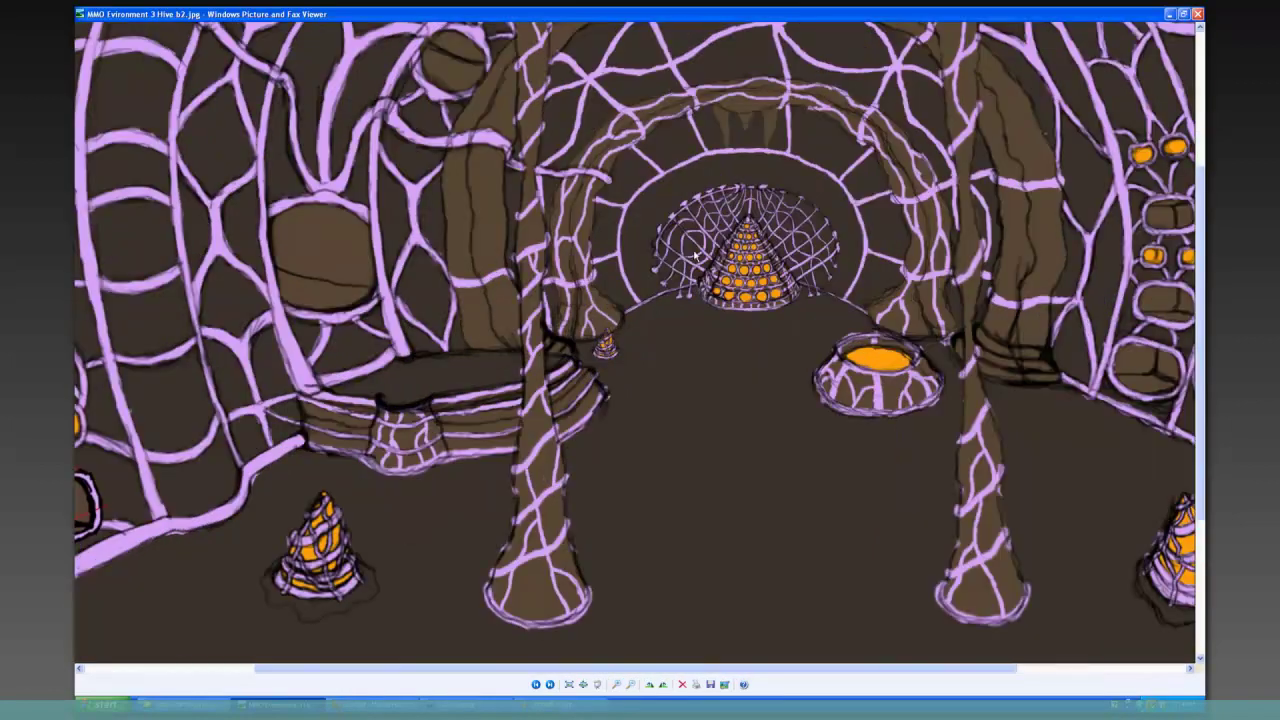
scroll(706, 268, "up", 1)
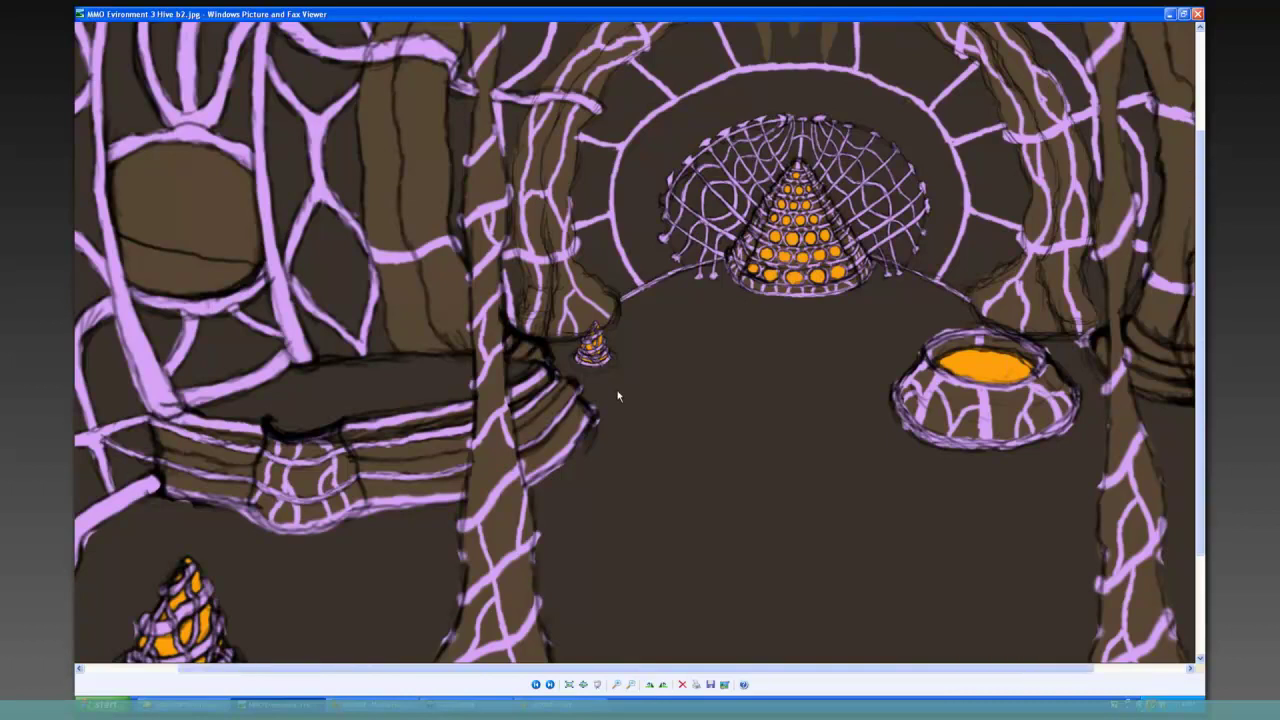
scroll(609, 366, "down", 1)
scroll(545, 372, "down", 1)
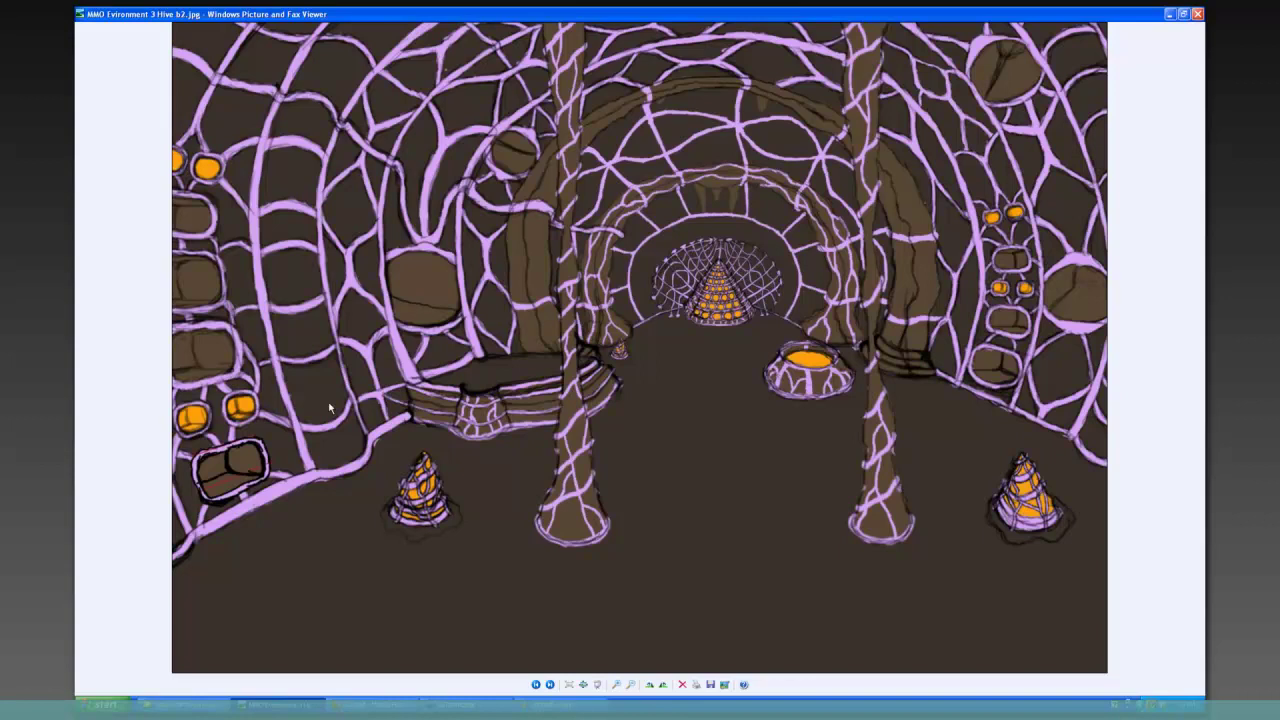
scroll(302, 390, "up", 1)
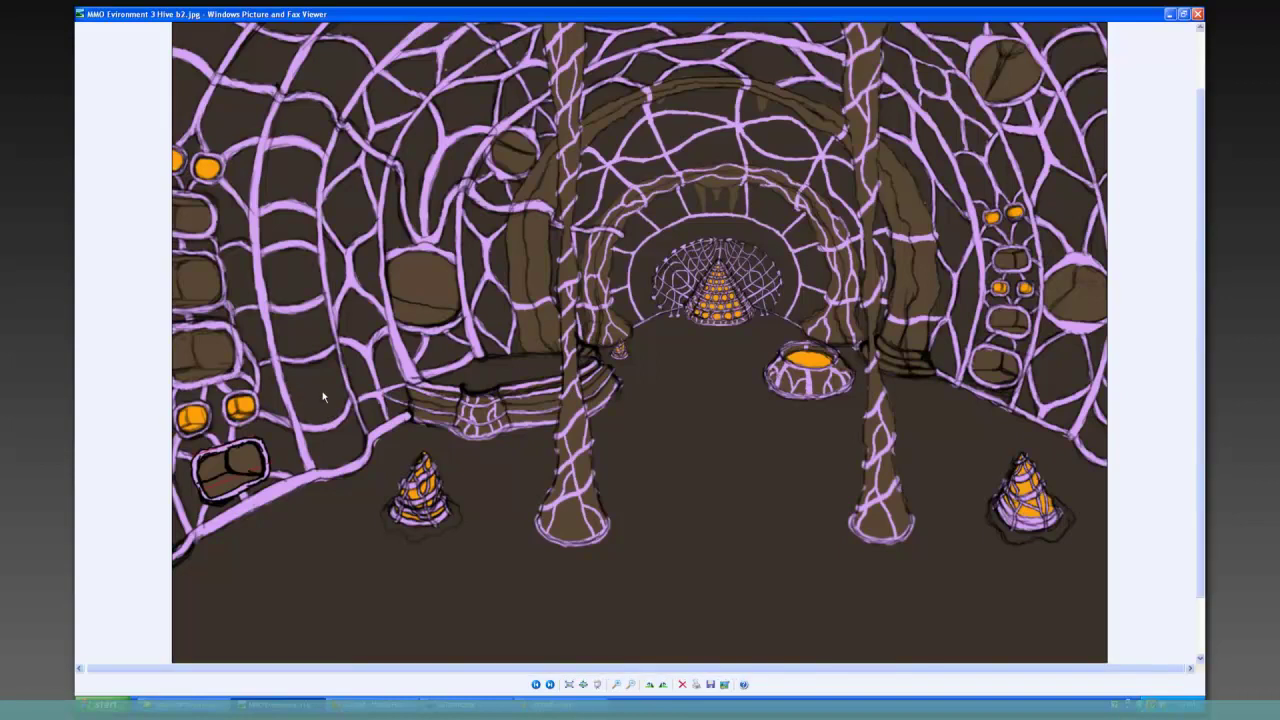
scroll(322, 397, "up", 1)
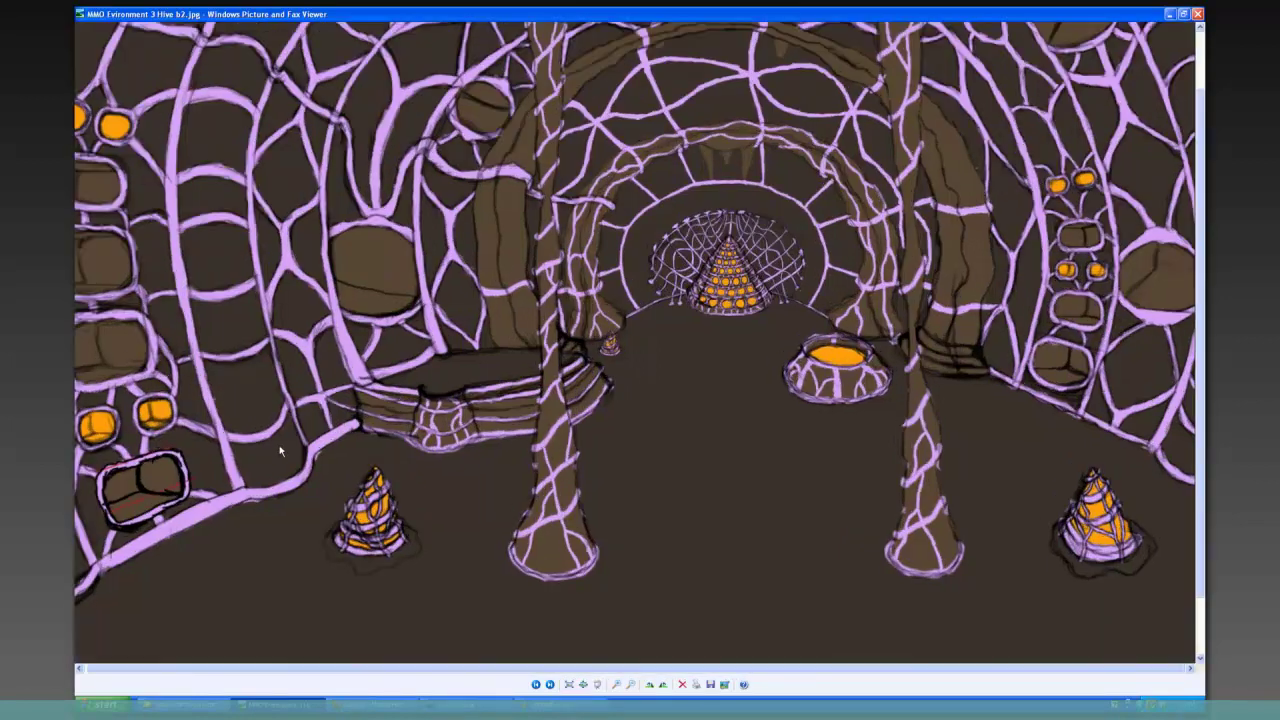
scroll(222, 334, "down", 1)
scroll(205, 320, "up", 1)
scroll(222, 322, "down", 1)
scroll(298, 560, "up", 1)
key("ctrl+b")
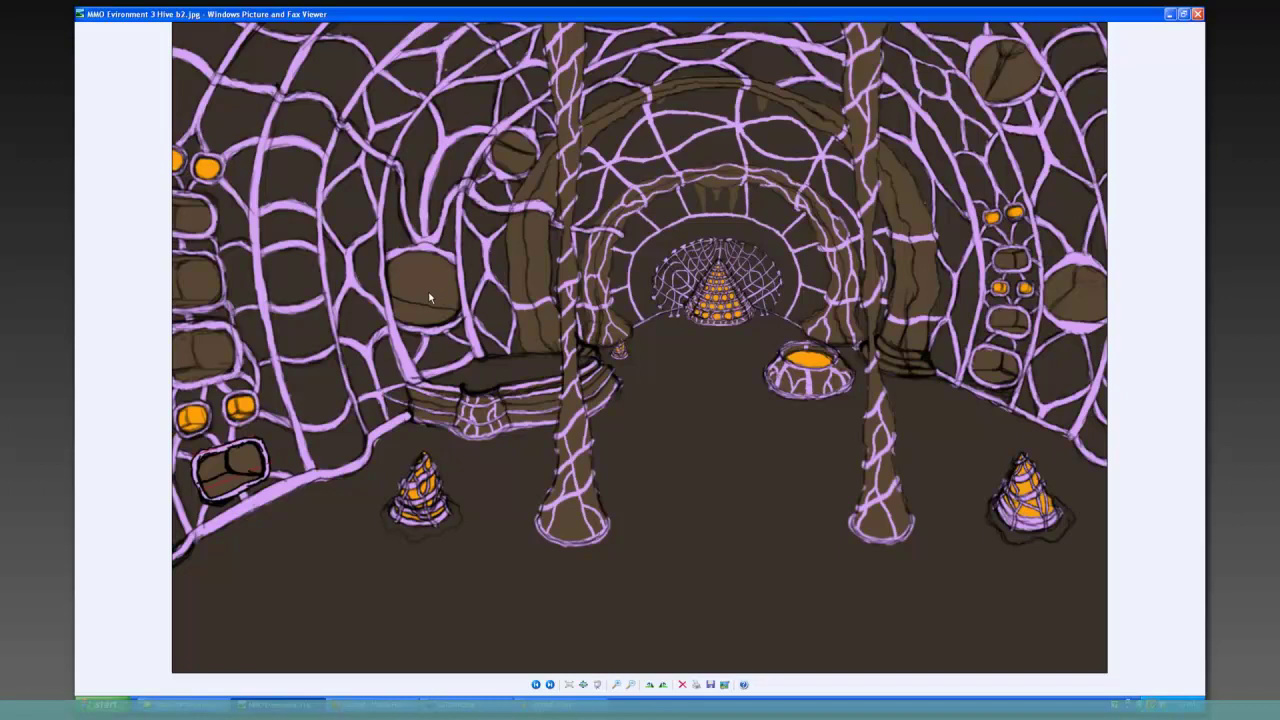
scroll(428, 297, "up", 1)
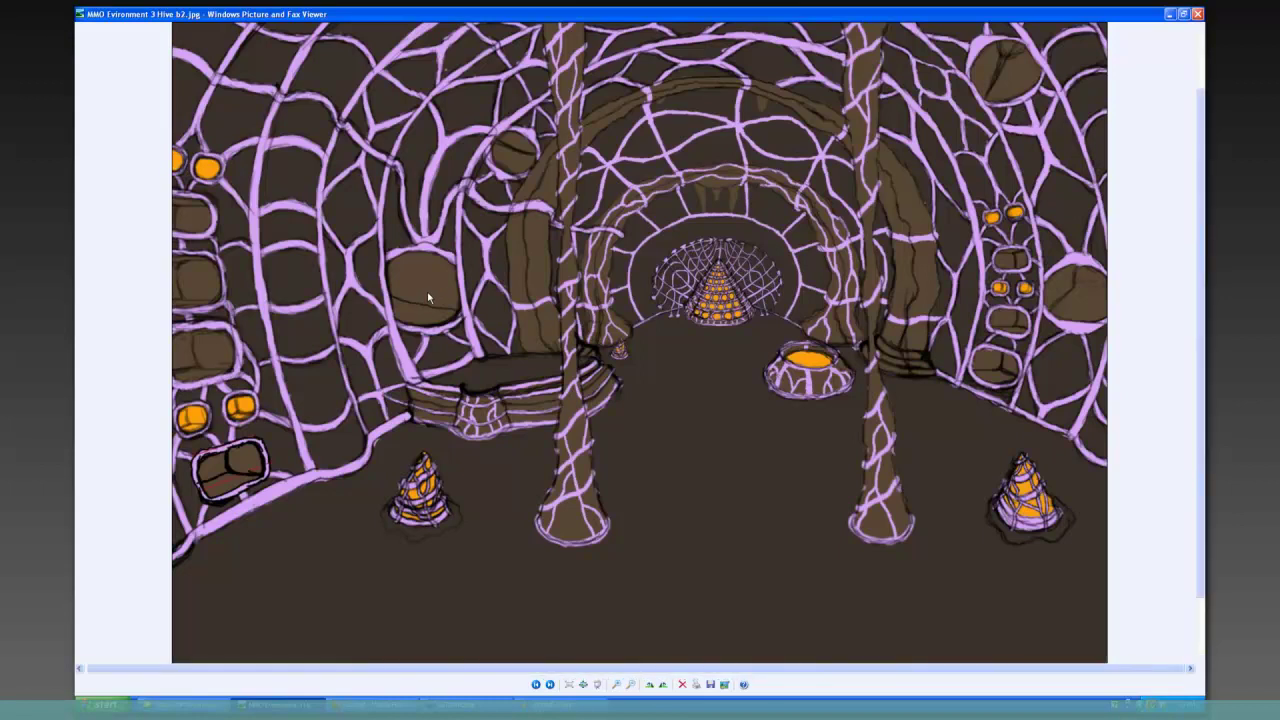
scroll(428, 297, "up", 1)
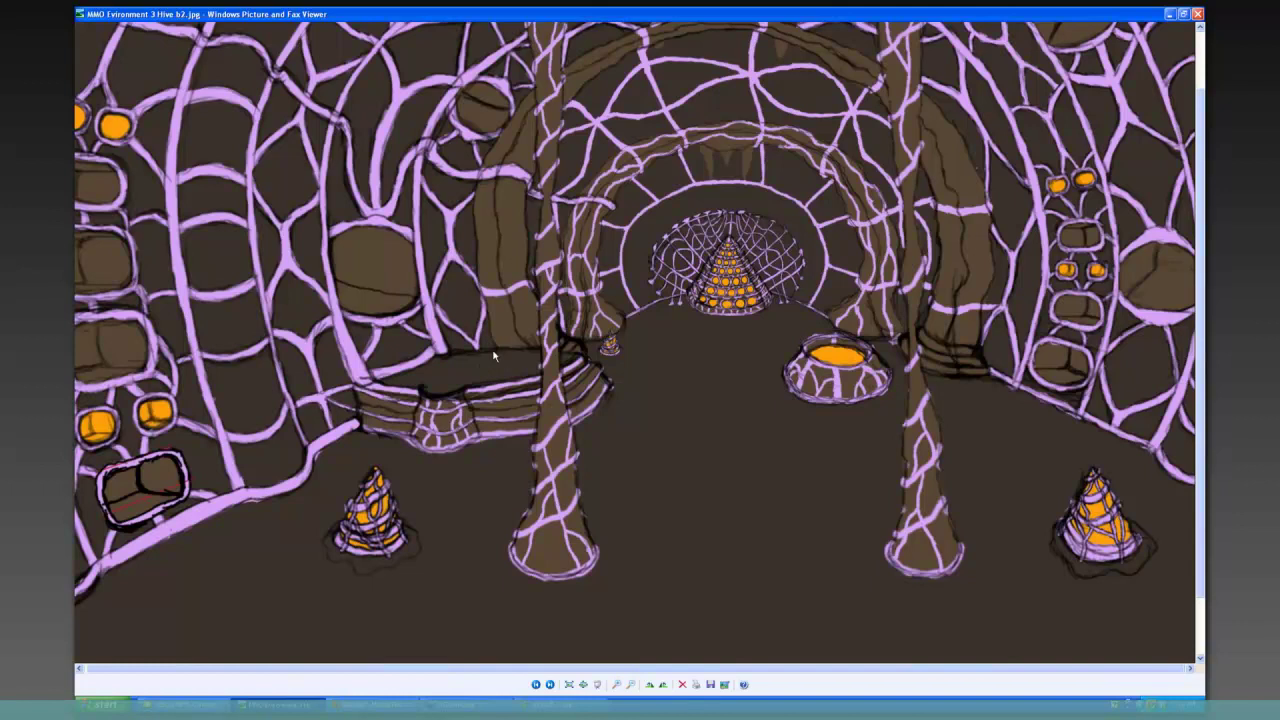
key("ctrl+b")
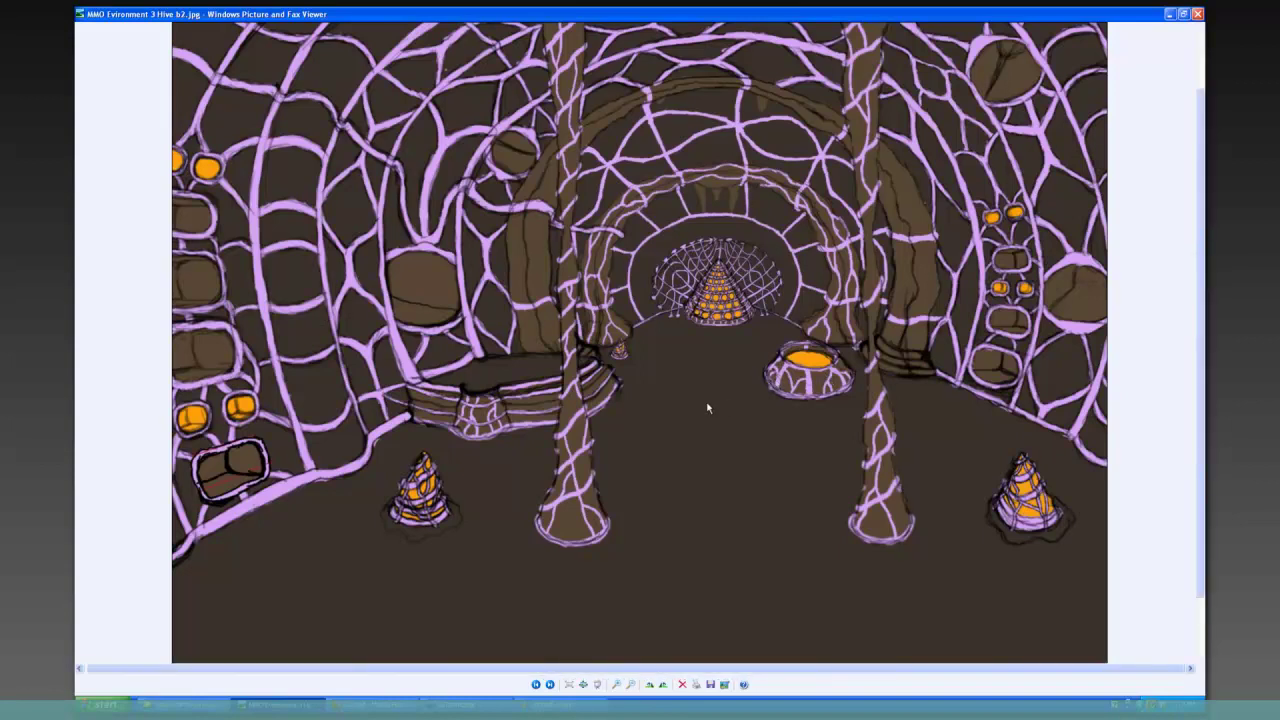
Zoom in and back out on the hive tunnel painting, keeping the whole image in view.
scroll(707, 407, "up", 1)
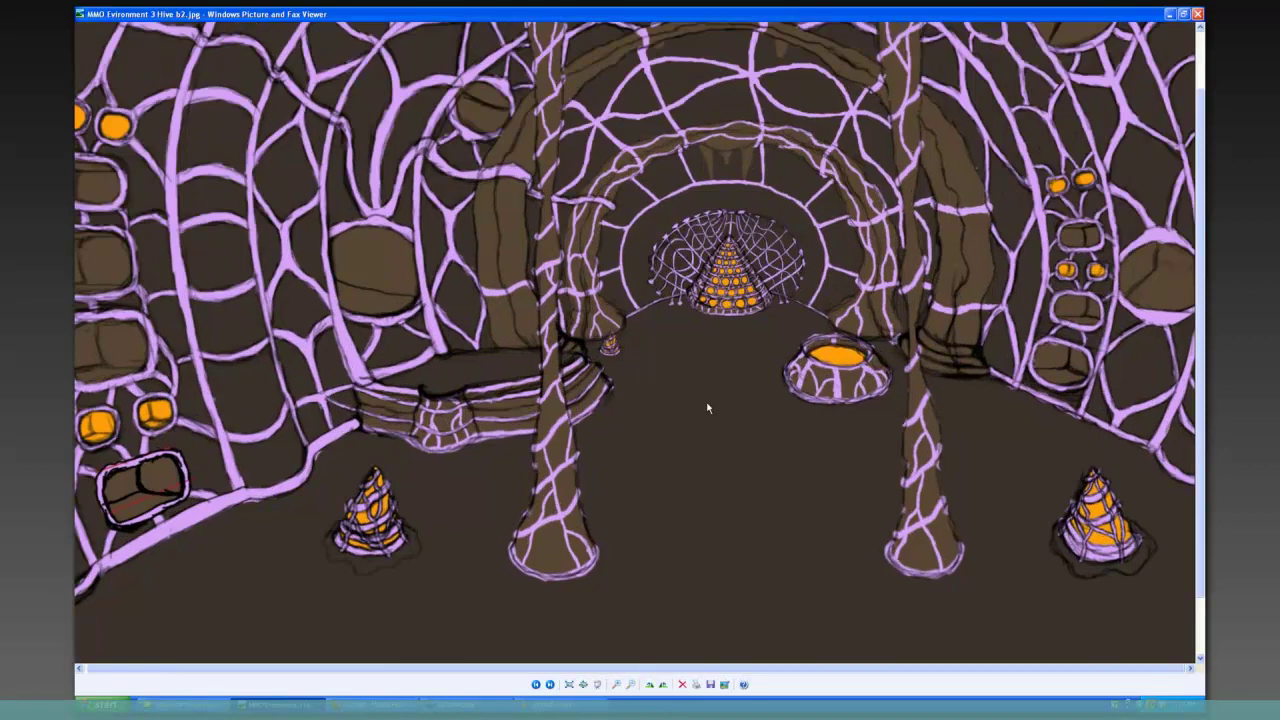
scroll(707, 407, "down", 1)
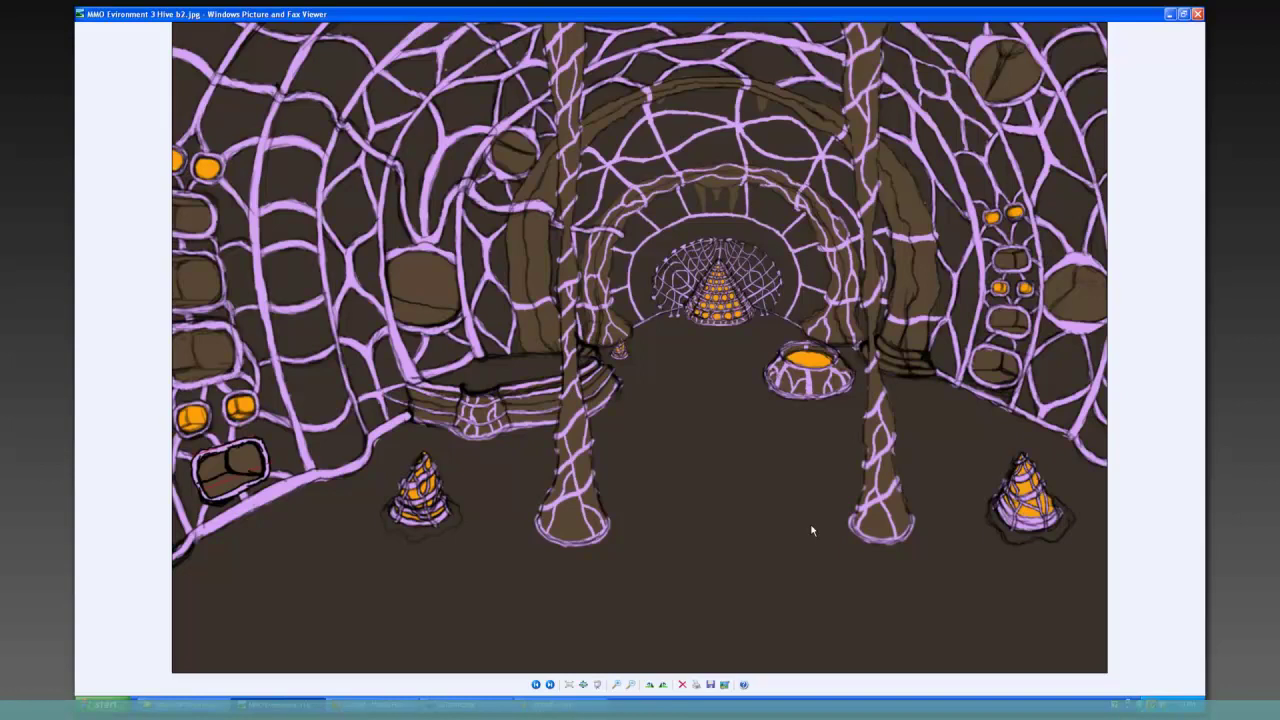
Step back through the concept images to Environment 2 b4.jpg, the misty grey-tree forest.
left_click(535, 685)
left_click(535, 685)
left_click(535, 685)
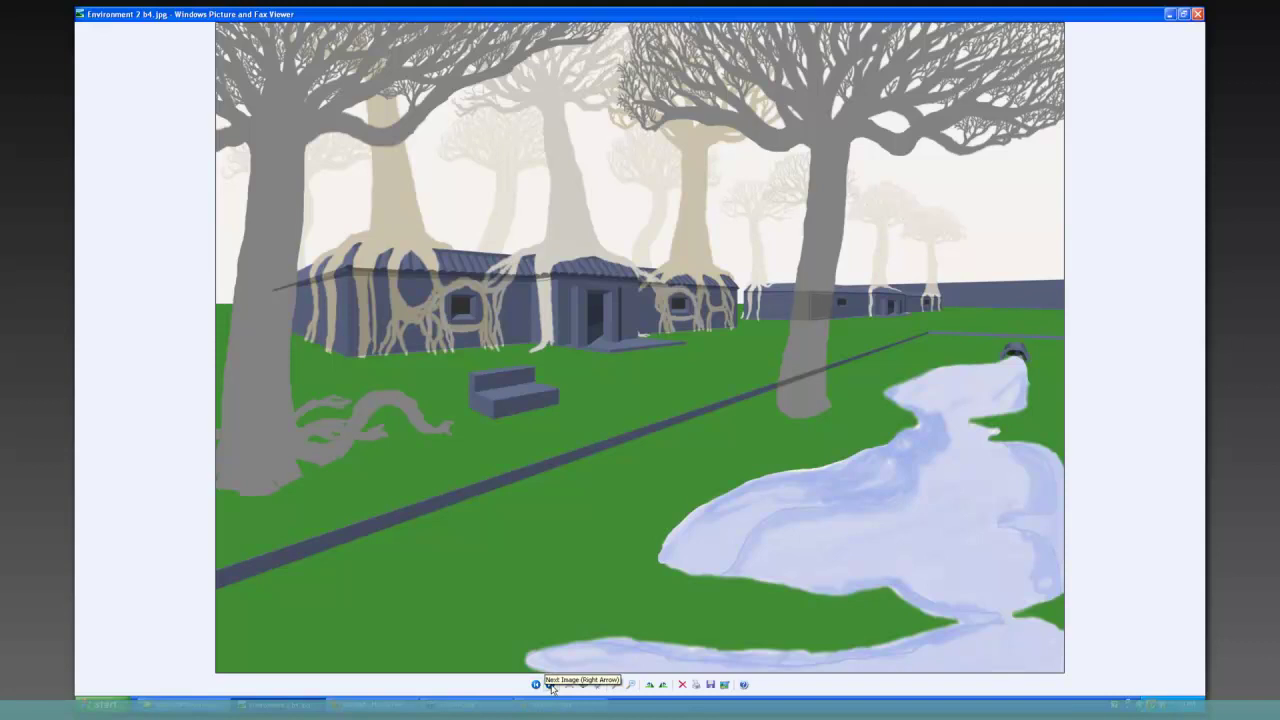
left_click(550, 685)
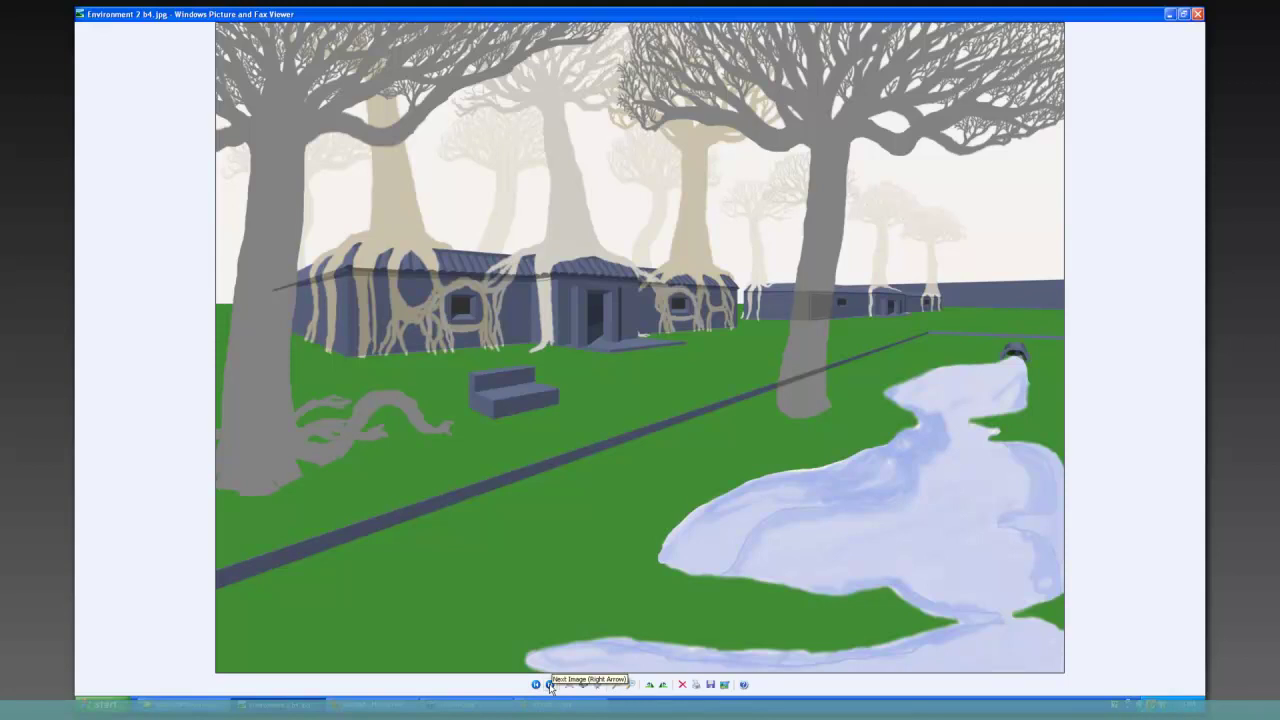
Advance past the fox sketch to the hive environment image, finishing the browse.
left_click(549, 685)
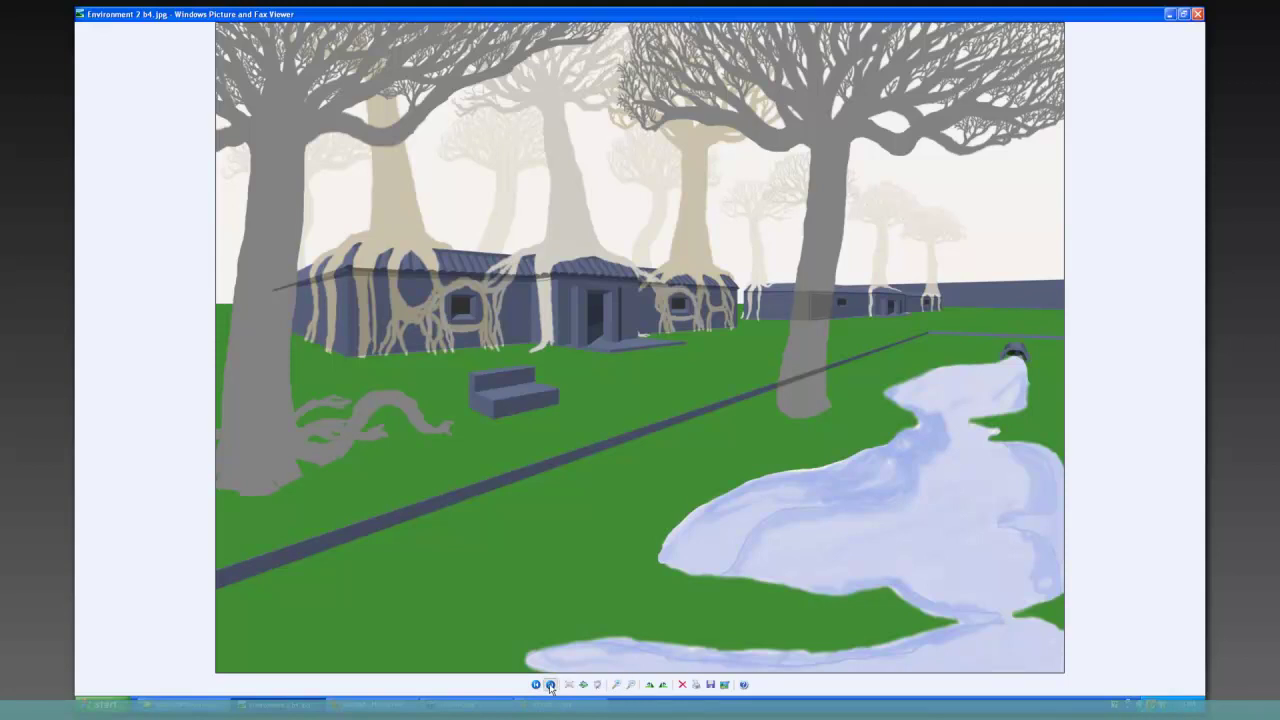
left_click(549, 685)
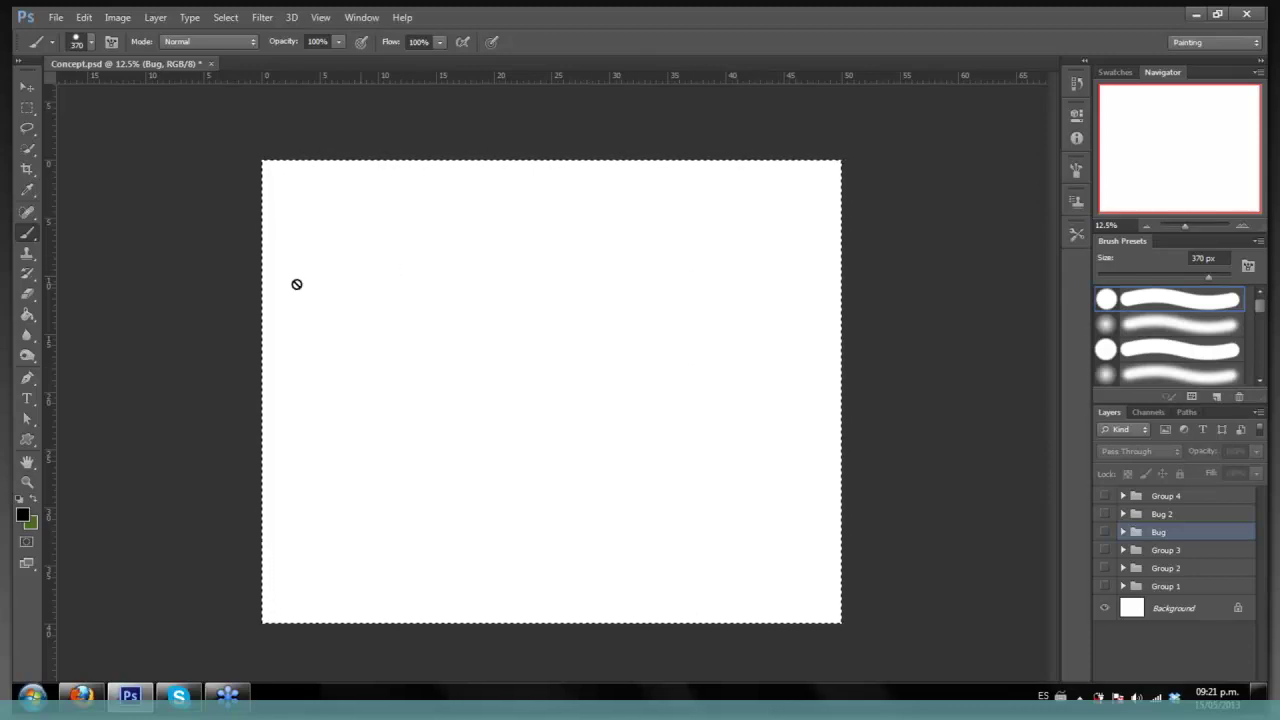
Deselect, reselect the whole canvas, and turn on the Bug group to show the purple winged insect.
key("ctrl+d")
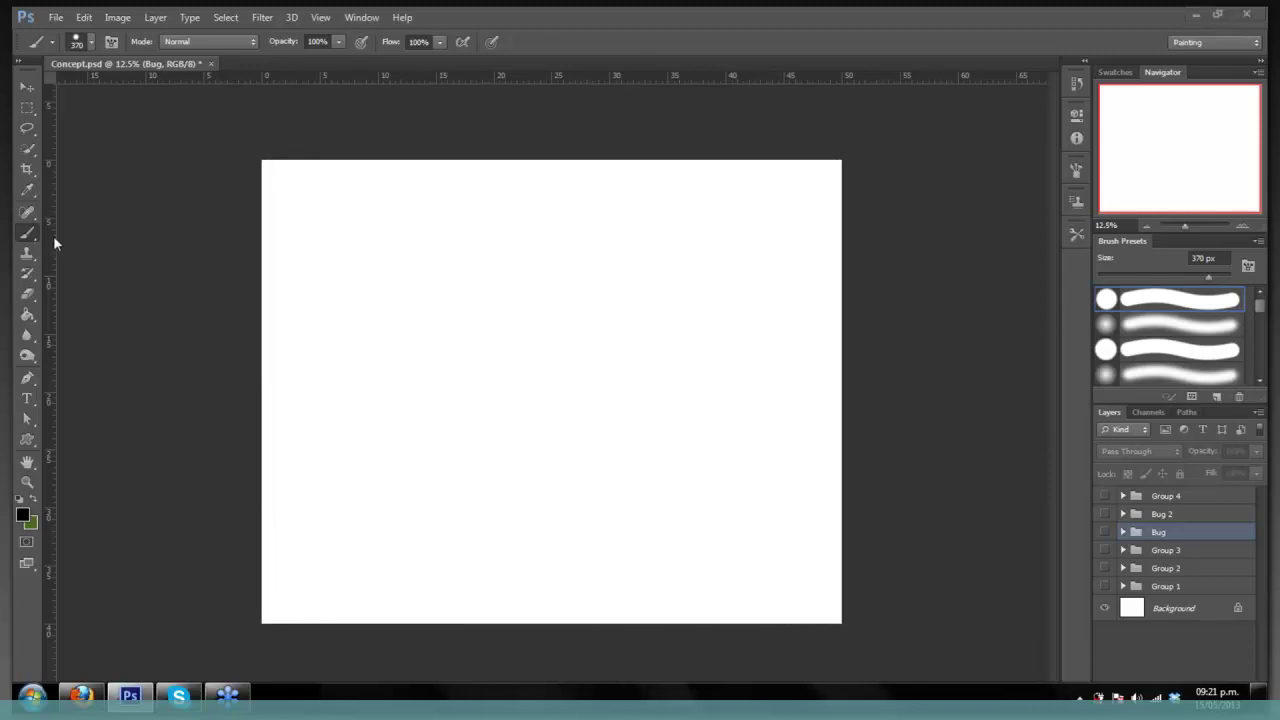
left_click(1106, 530)
key("ctrl+a")
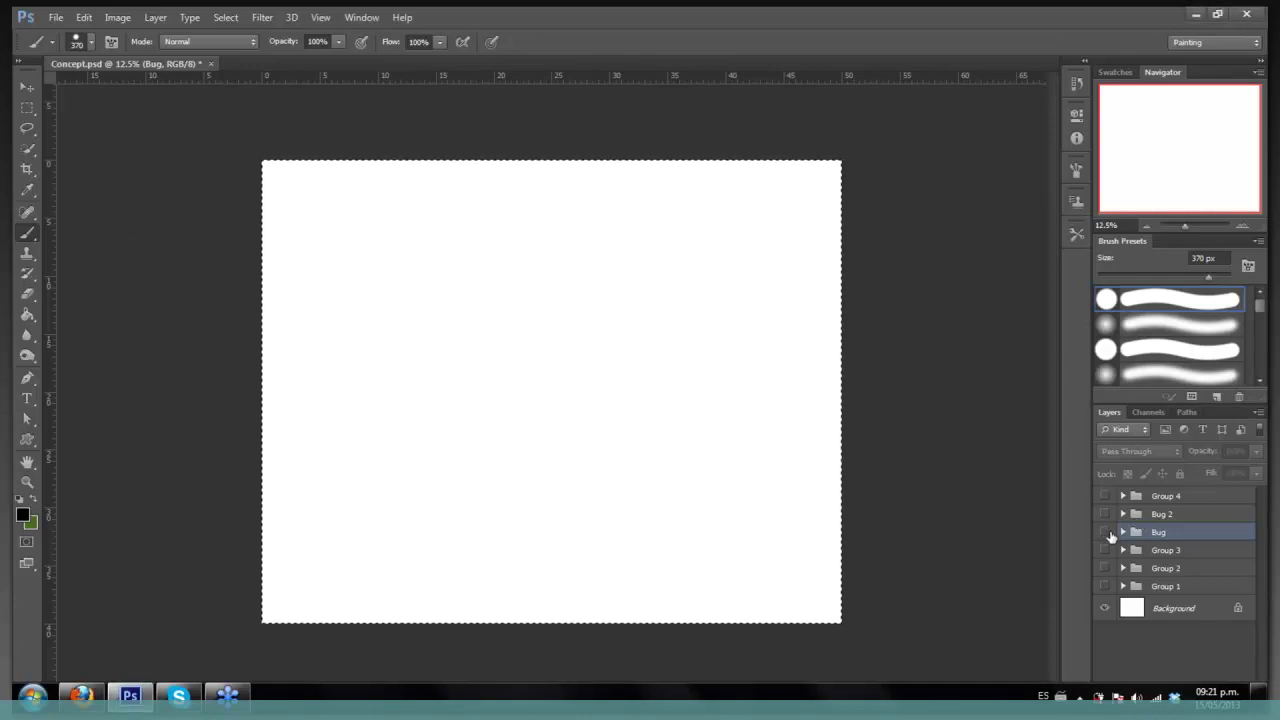
left_click(1105, 533)
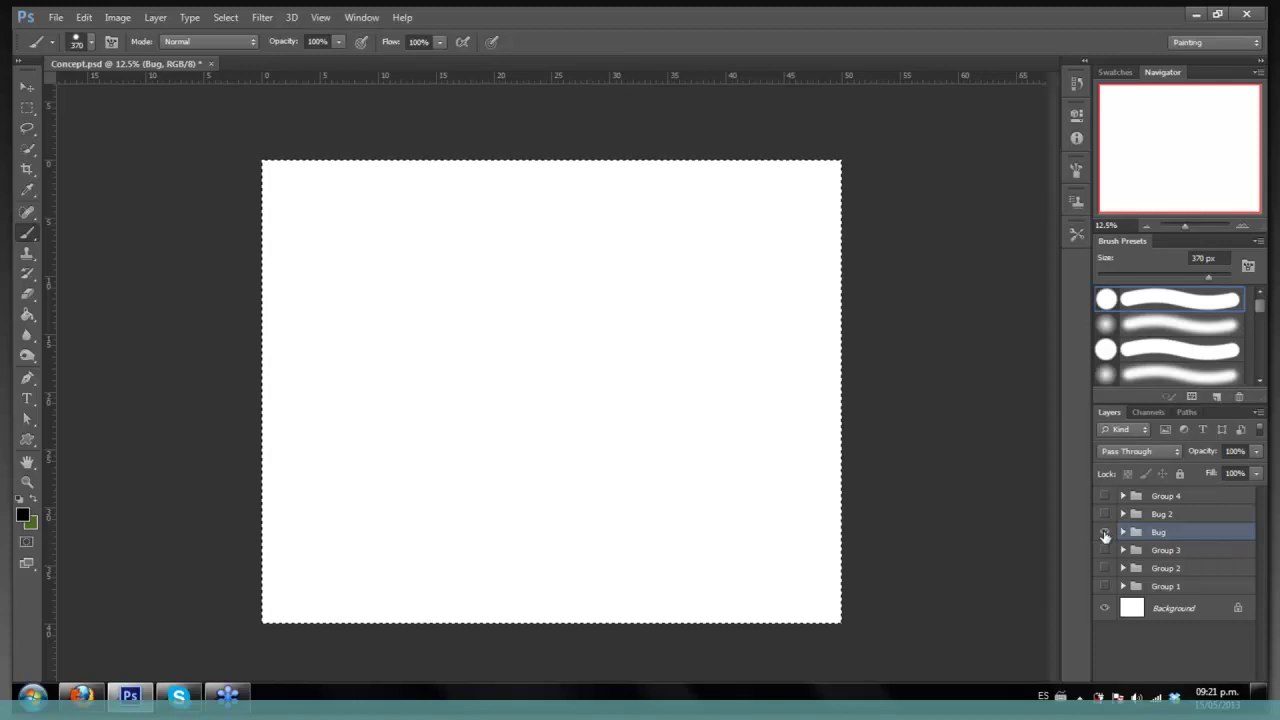
left_click(1105, 533)
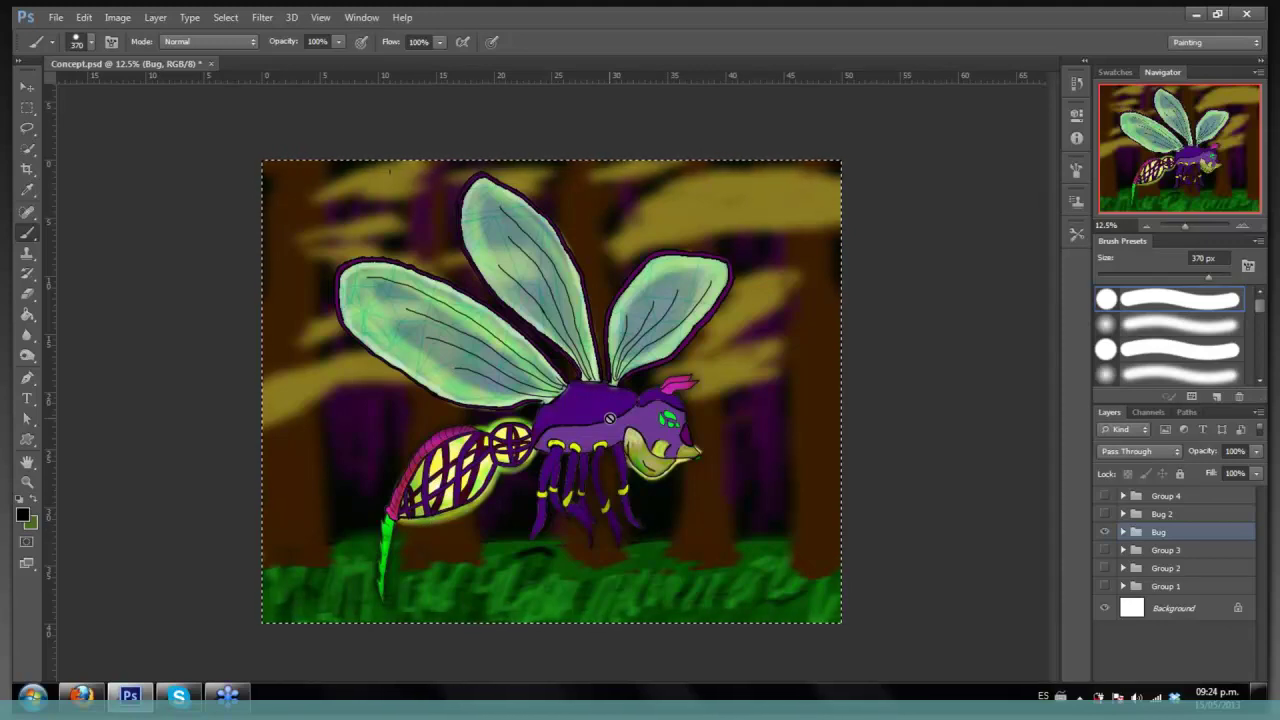
Hide the Bug group and show the Bug 2 group in the Layers panel.
left_click(1105, 532)
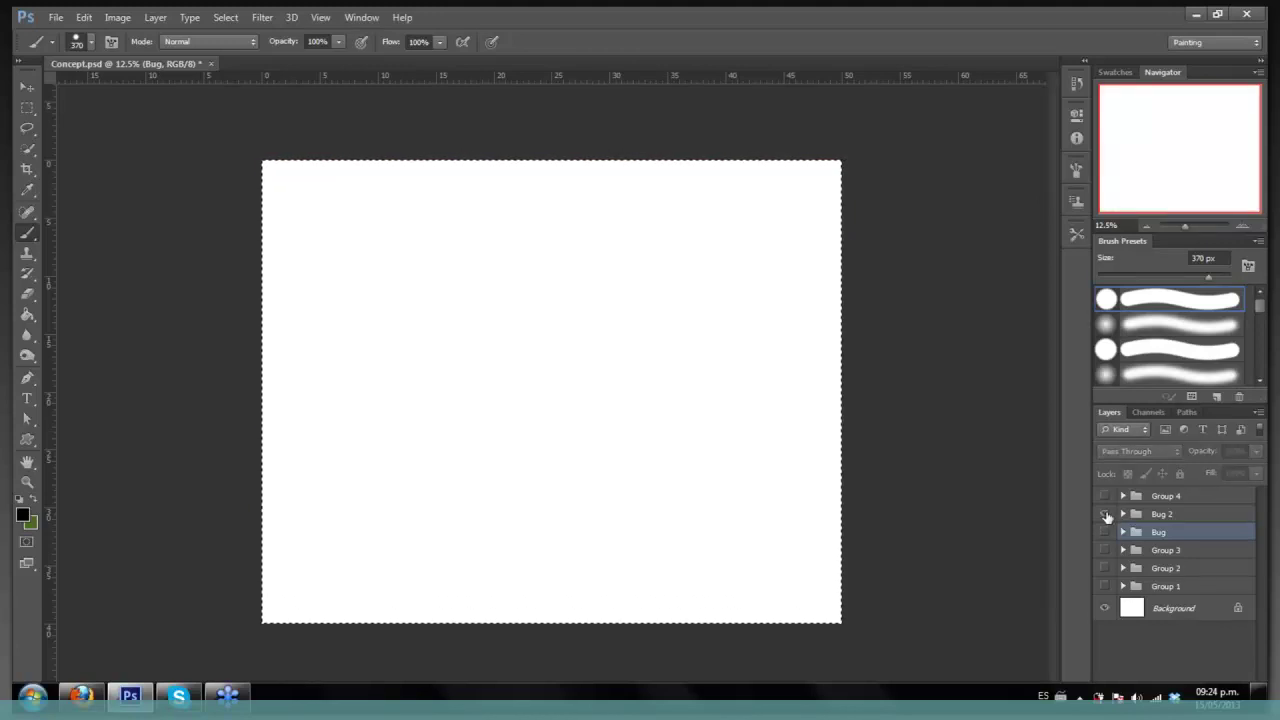
left_click(1105, 514)
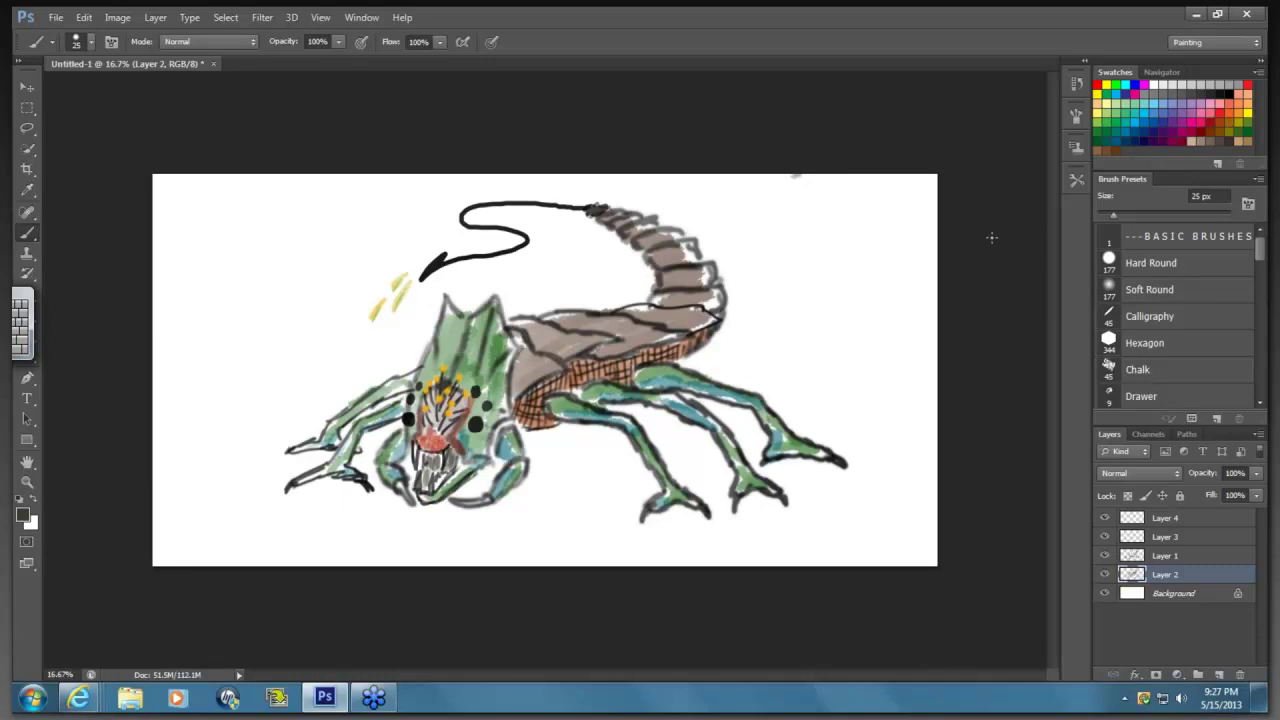
Switch from Photoshop to the other open program via its blue taskbar icon.
left_click(376, 698)
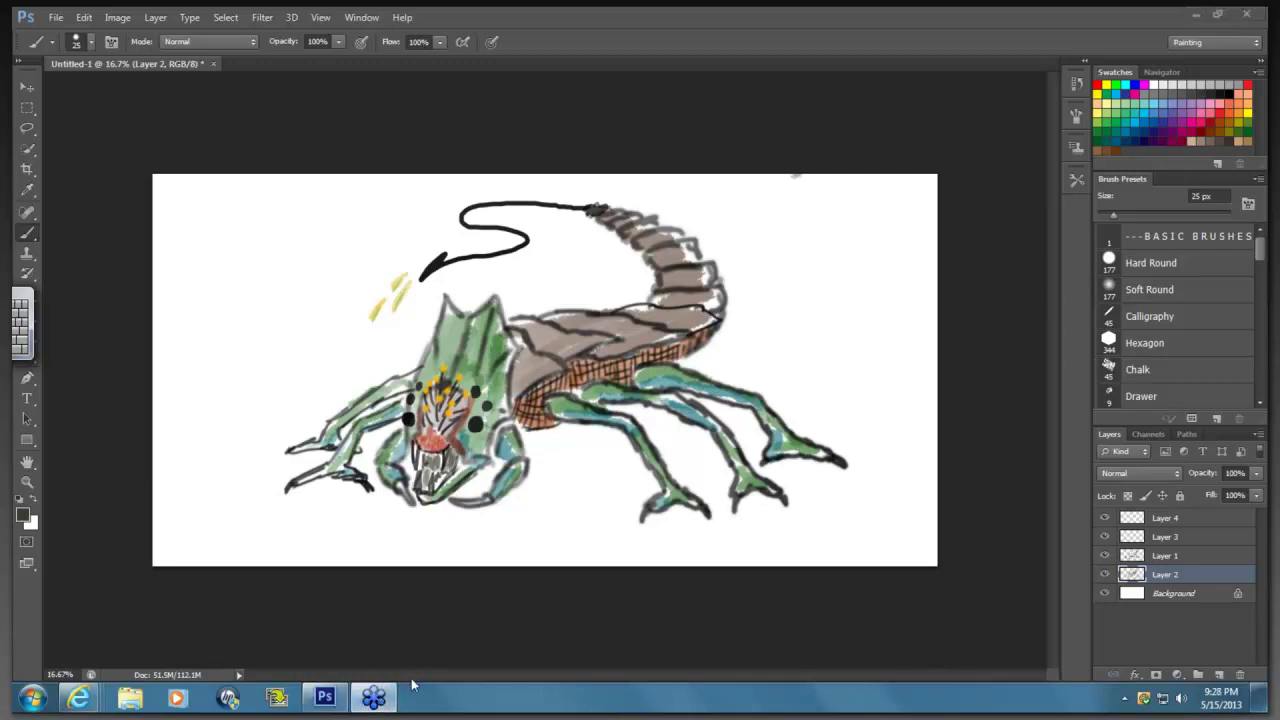
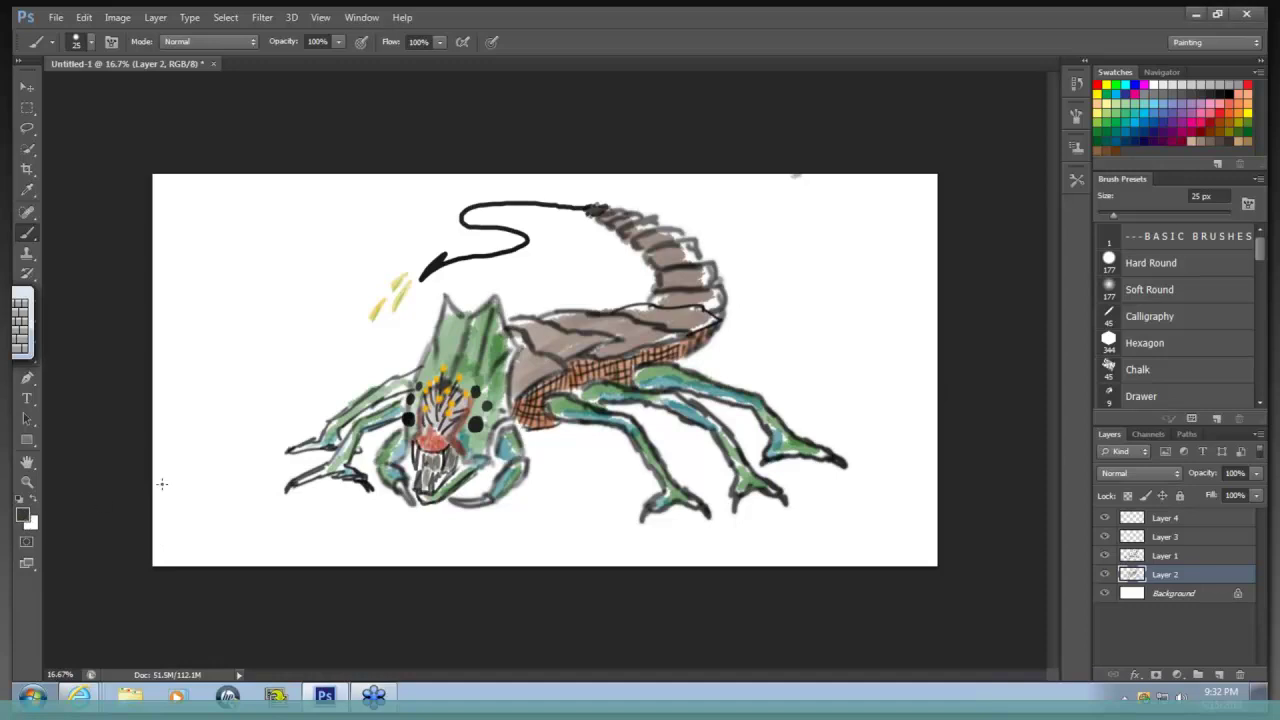
Set the foreground colour to near-black #10100f and brush-write 'Glow' with an arrow above the head.
left_click(325, 695)
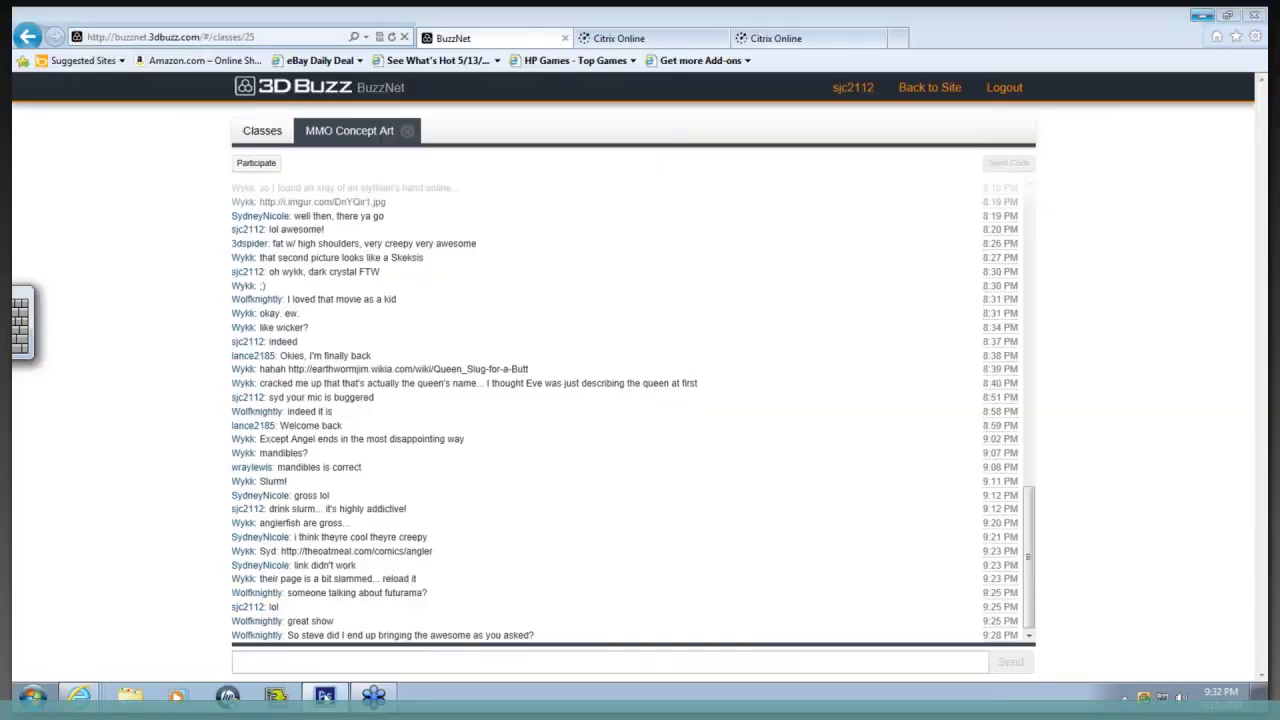
left_click(325, 695)
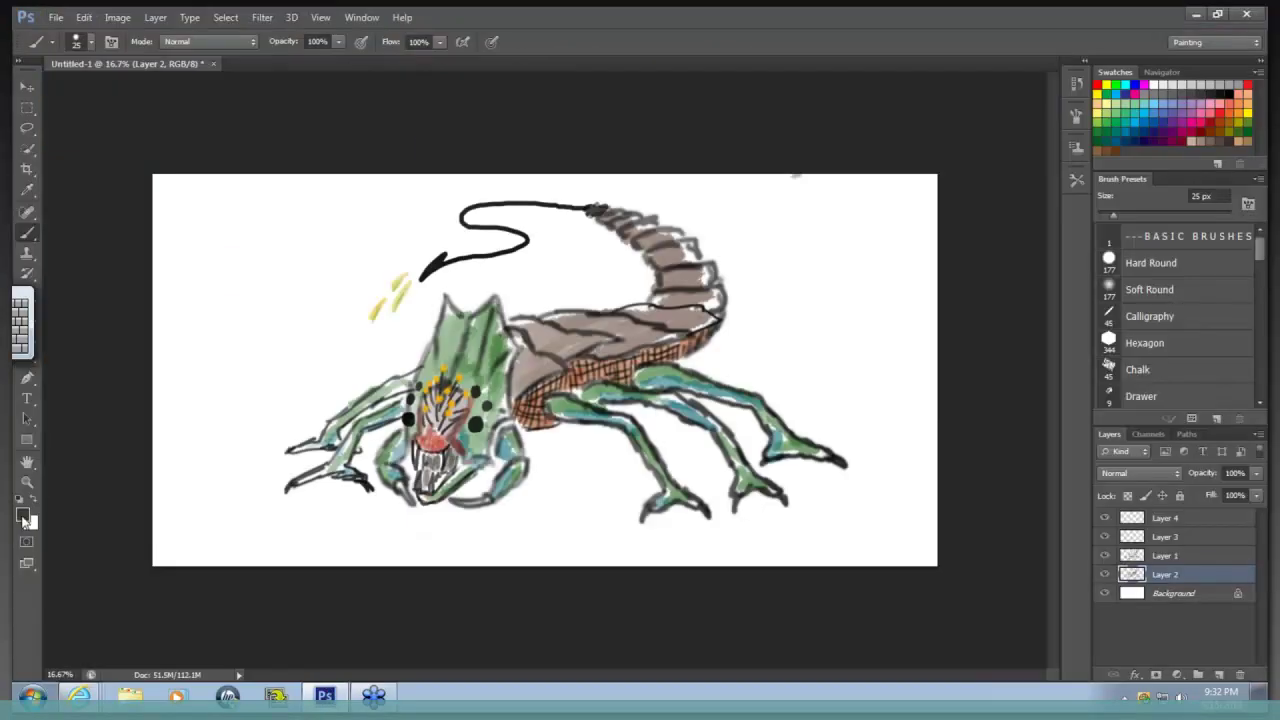
left_click(23, 515)
left_click(436, 369)
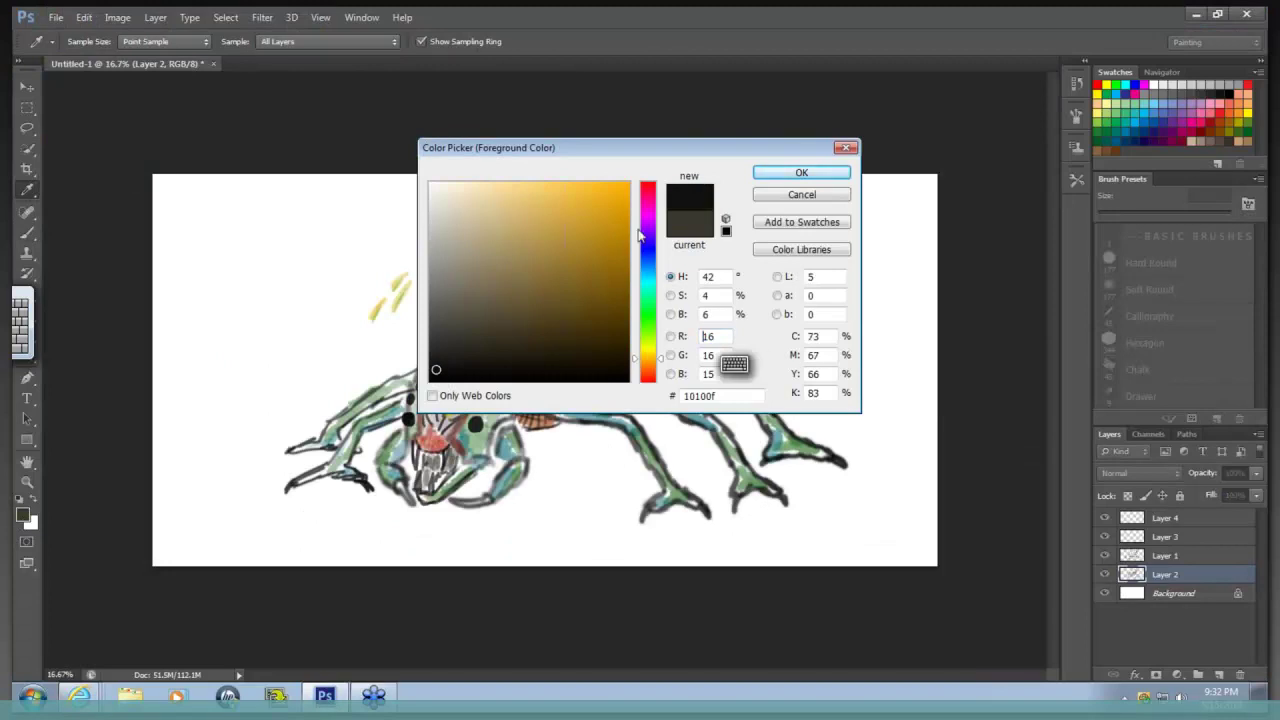
left_click(800, 172)
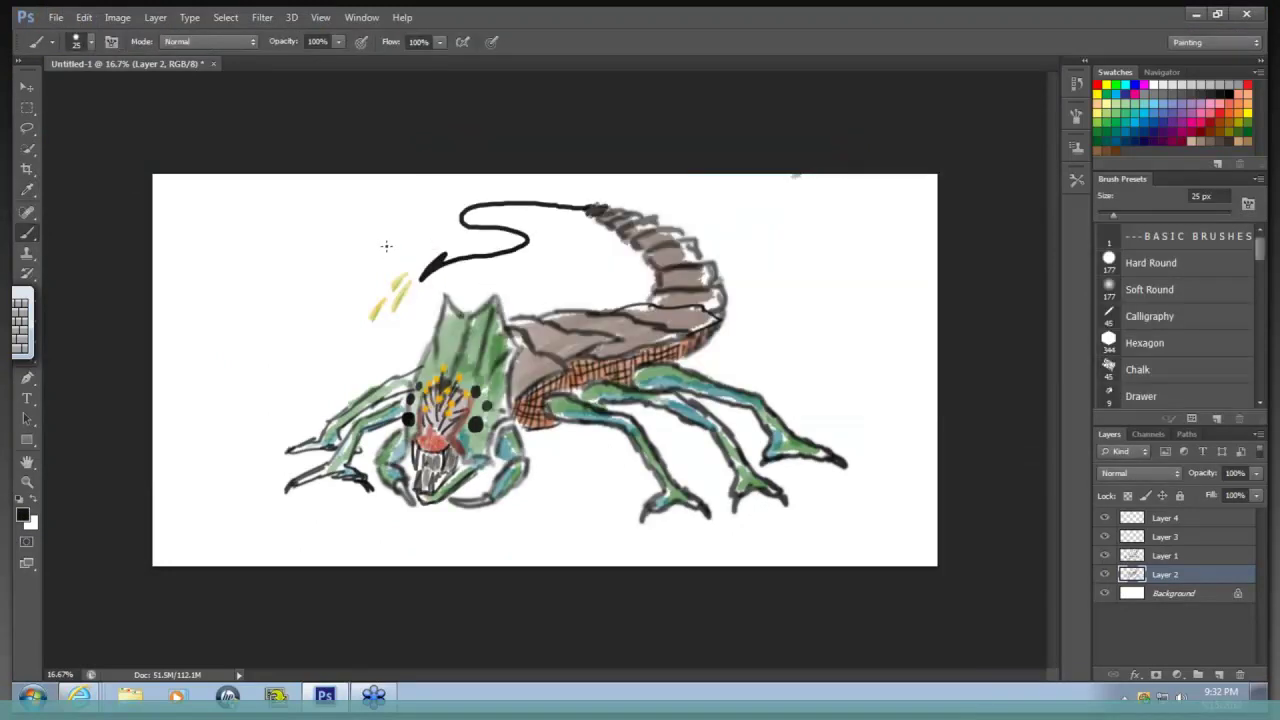
mouse_move(342, 211)
left_mouse_down()
mouse_move(330, 228)
mouse_move(346, 238)
mouse_move(381, 210)
mouse_move(408, 249)
mouse_move(399, 257)
left_mouse_up()
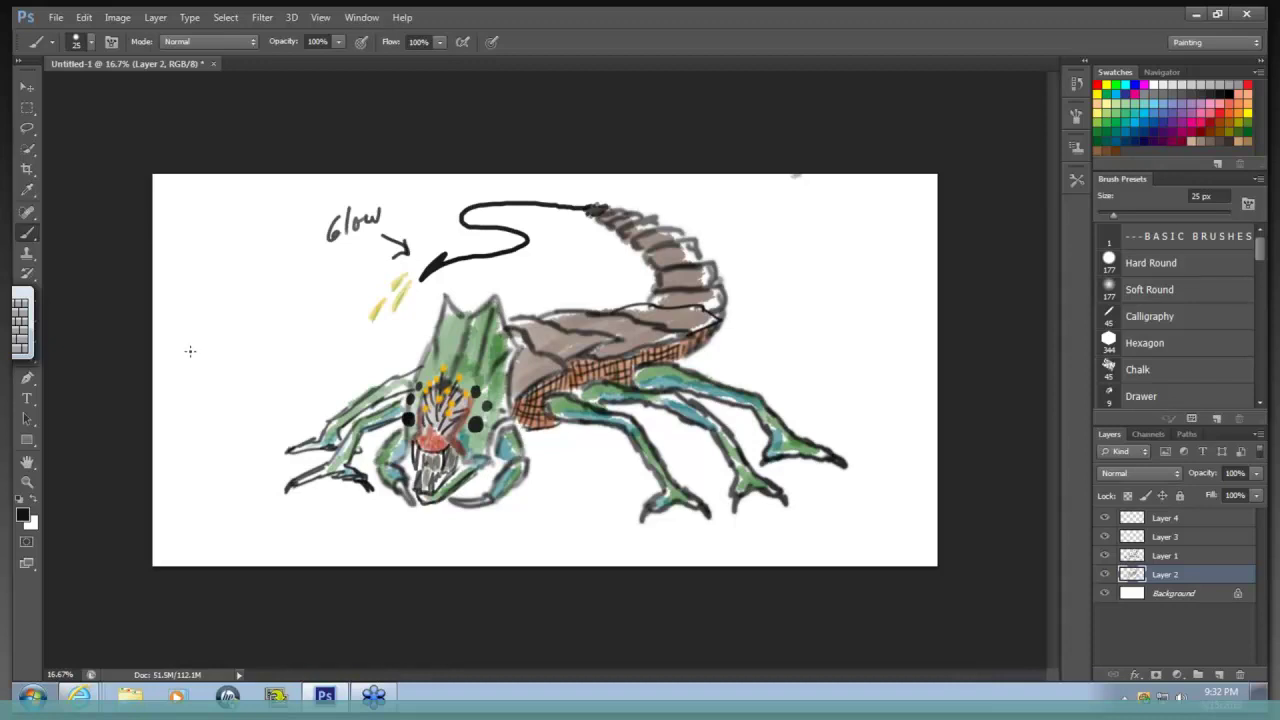
Handwrite 'Bigger/longer' and 'Add claws to body' below the creature, with arrows to head and body.
mouse_move(472, 524)
left_mouse_down()
mouse_move(468, 552)
mouse_move(503, 532)
mouse_move(504, 552)
mouse_move(538, 510)
mouse_move(538, 537)
mouse_move(556, 522)
mouse_move(575, 532)
mouse_move(591, 506)
left_mouse_up()
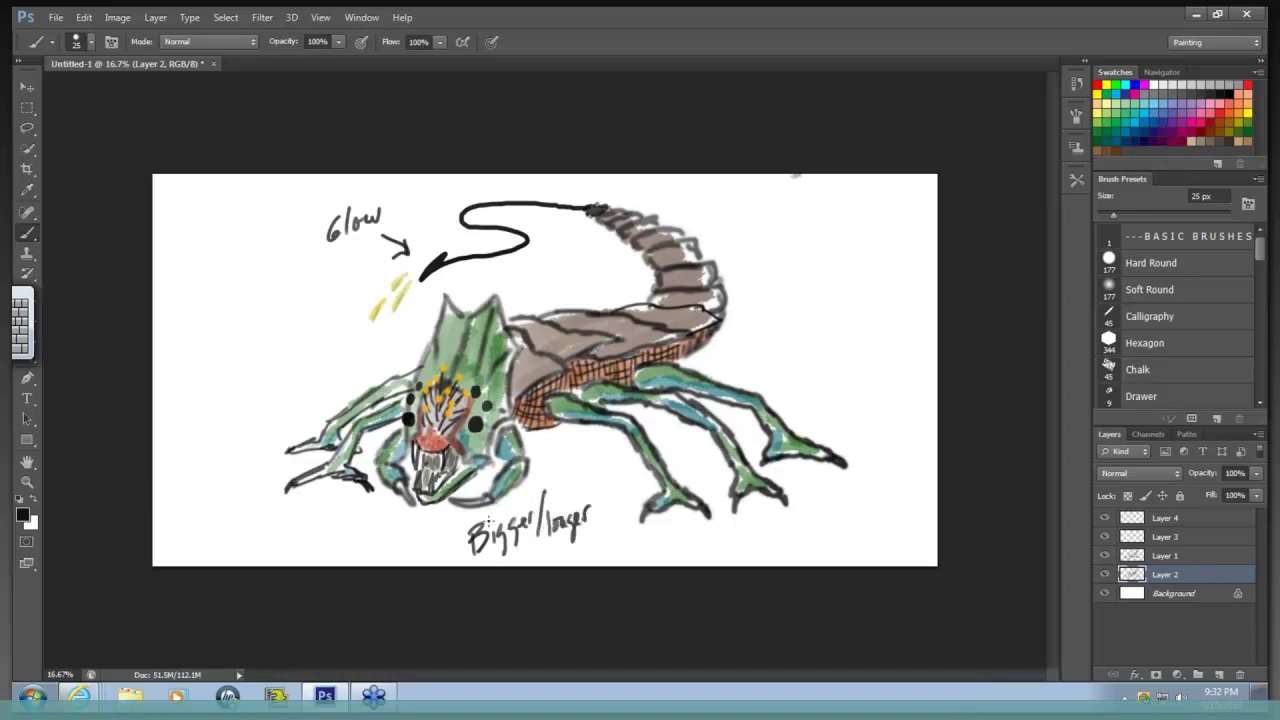
mouse_move(452, 548)
left_mouse_down()
mouse_move(449, 518)
mouse_move(458, 530)
left_mouse_up()
mouse_move(652, 534)
left_mouse_down()
mouse_move(656, 552)
mouse_move(680, 552)
left_mouse_up()
mouse_move(706, 536)
left_mouse_down()
mouse_move(702, 552)
mouse_move(760, 546)
left_mouse_up()
left_click_drag(756, 532, 770, 530)
left_click_drag(774, 530, 796, 548)
left_click_drag(804, 534, 812, 556)
left_click_drag(816, 510, 820, 560)
mouse_move(624, 526)
left_mouse_down()
mouse_move(585, 469)
mouse_move(570, 470)
mouse_move(600, 458)
left_mouse_up()
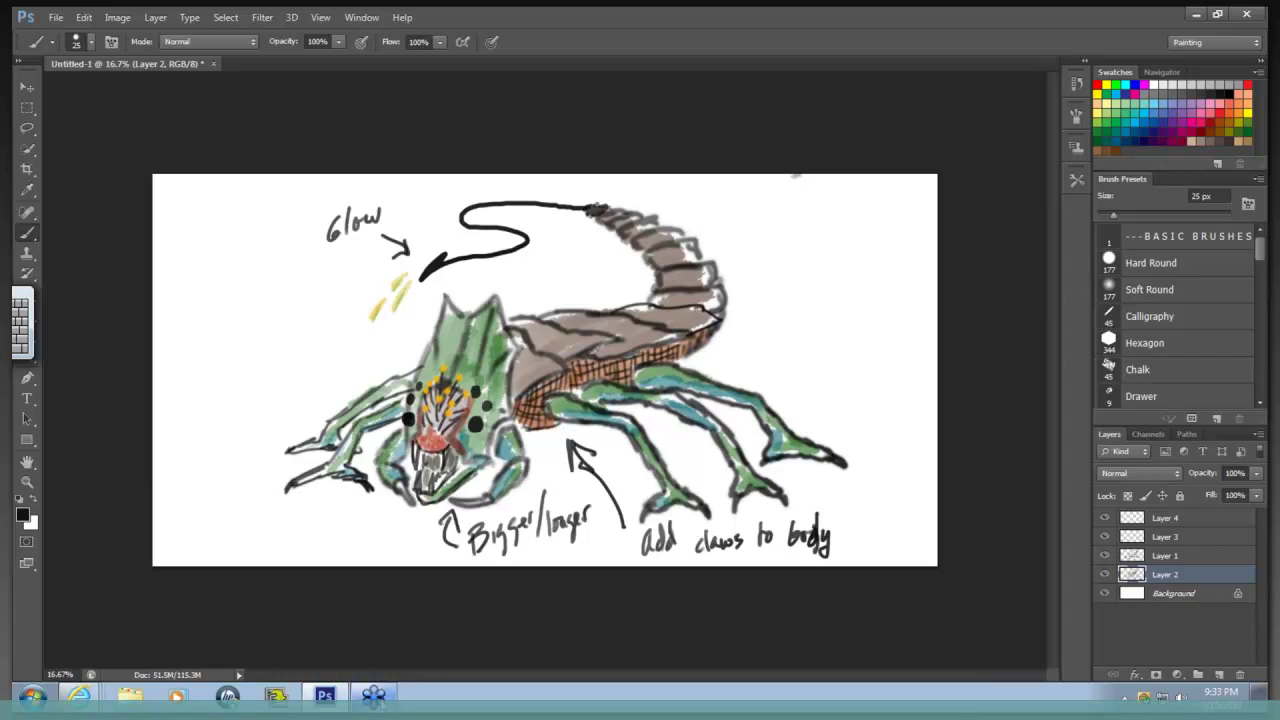
Switch the shared webinar screen from Photoshop to the MyPaint bird sketches.
left_click(401, 677)
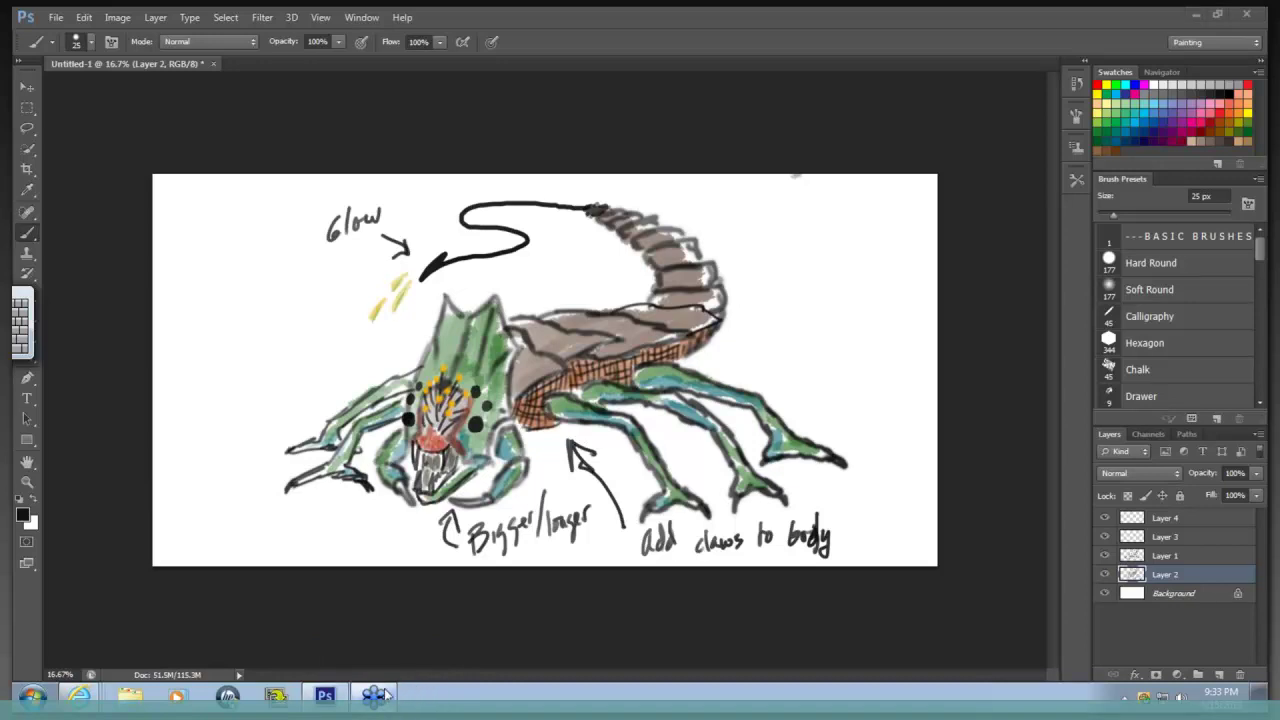
mouse_move(385, 694)
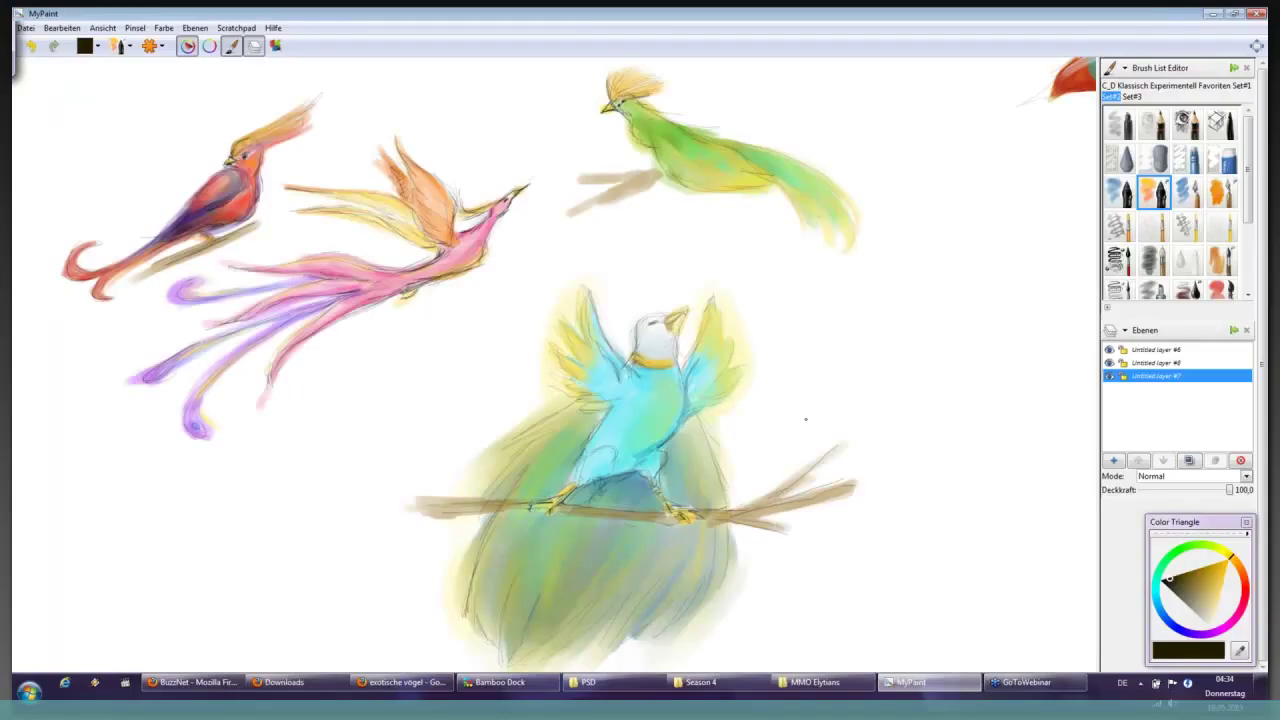
scroll(805, 419, "right", 3)
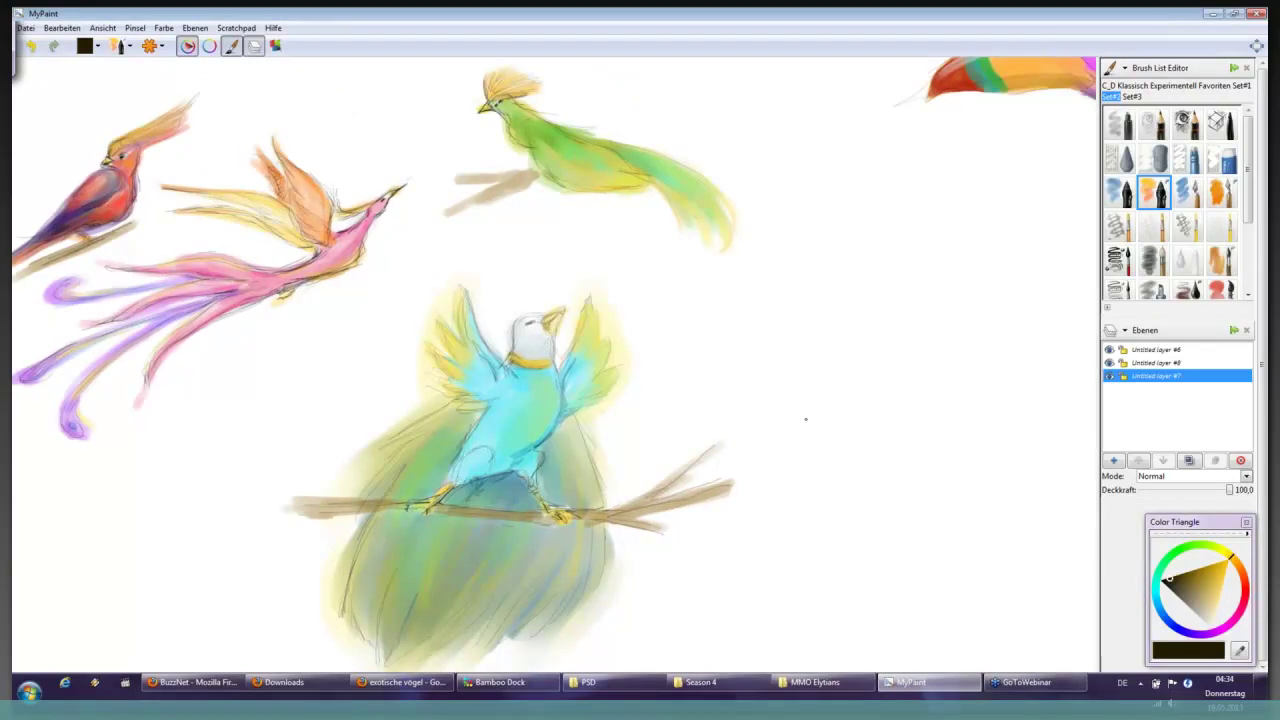
scroll(805, 419, "right", 3)
scroll(805, 419, "right", 3)
scroll(805, 419, "up", 3)
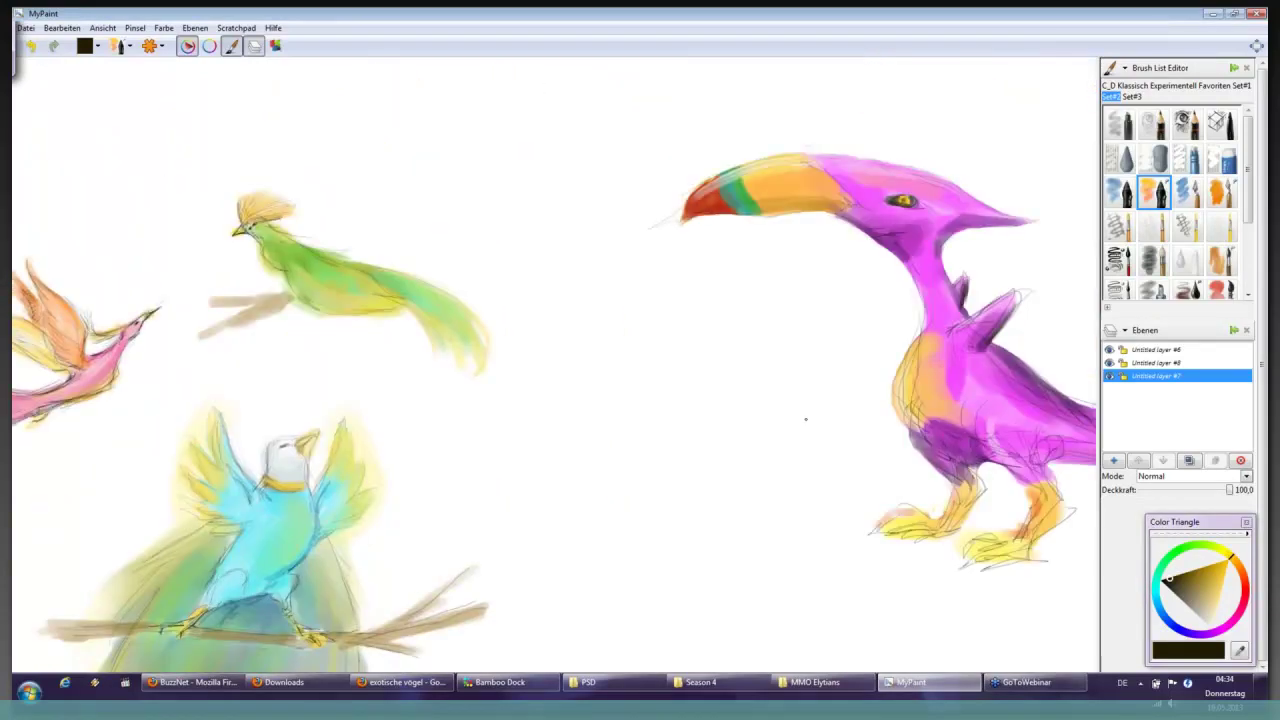
scroll(805, 419, "down", 3)
scroll(805, 419, "left", 6)
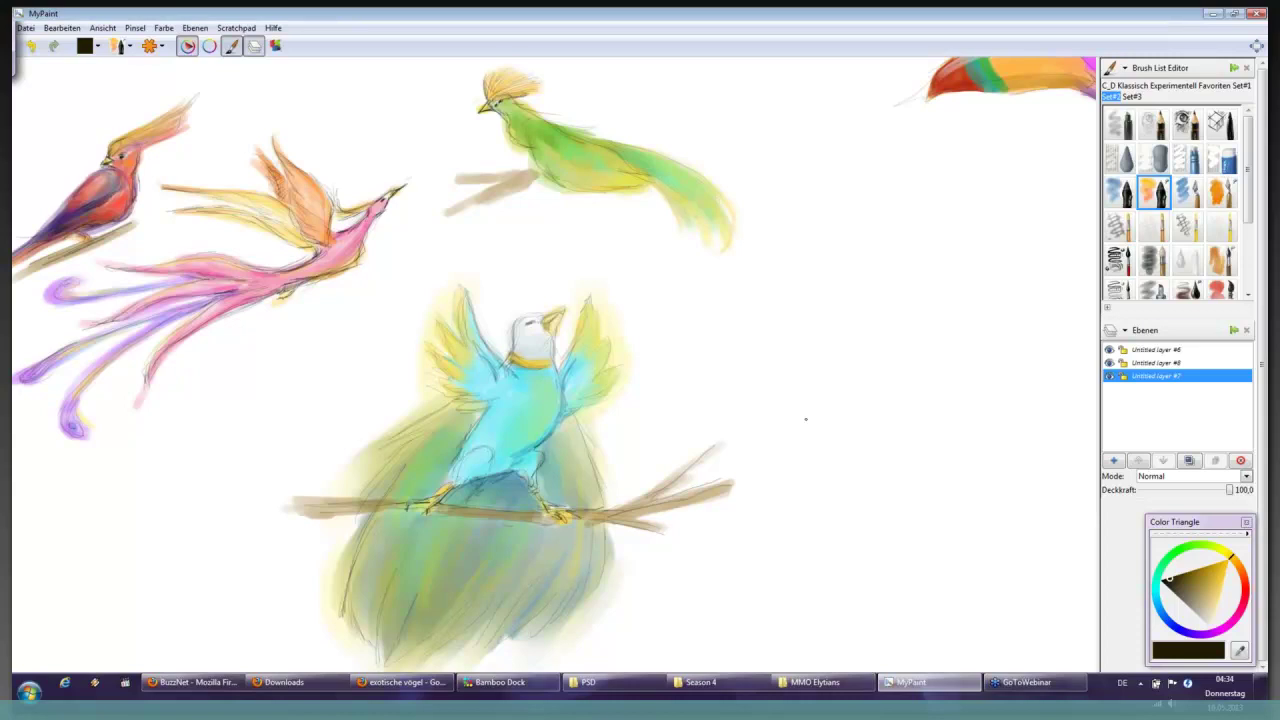
Select the deevad/blending brush and make Untitled layer #8 (opacity 59,3) active.
left_click(1152, 198)
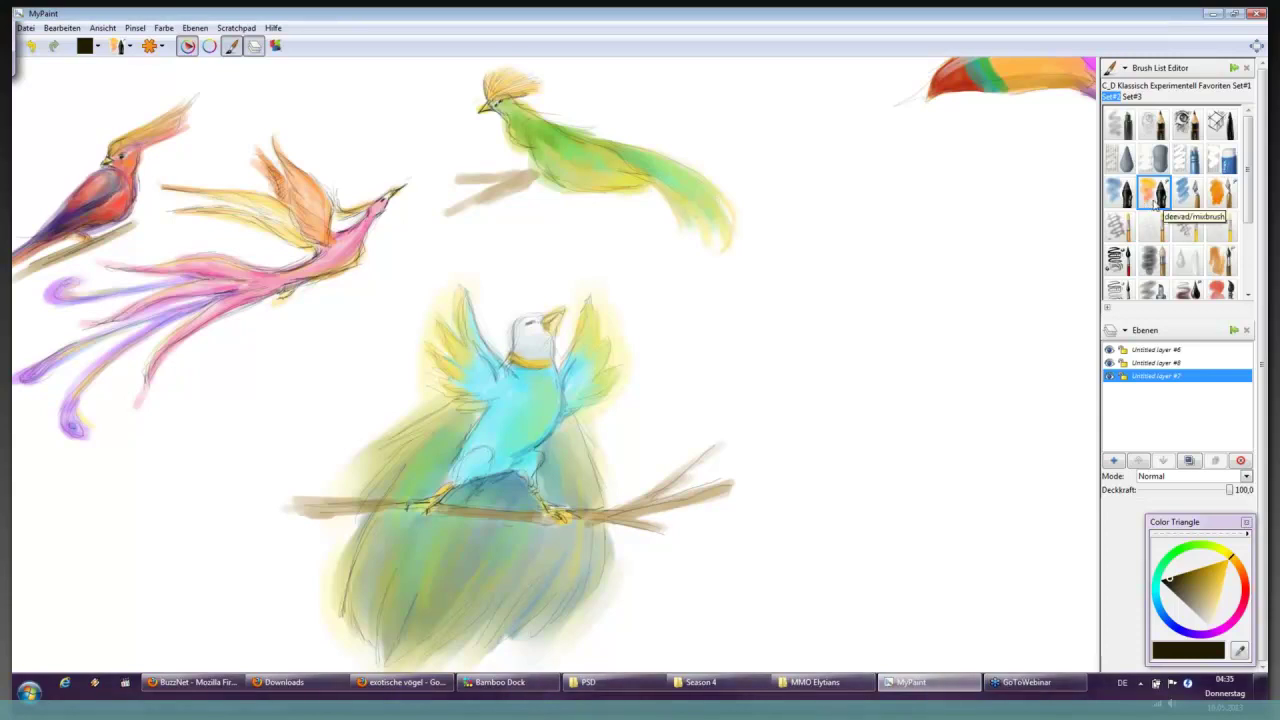
left_click(1188, 262)
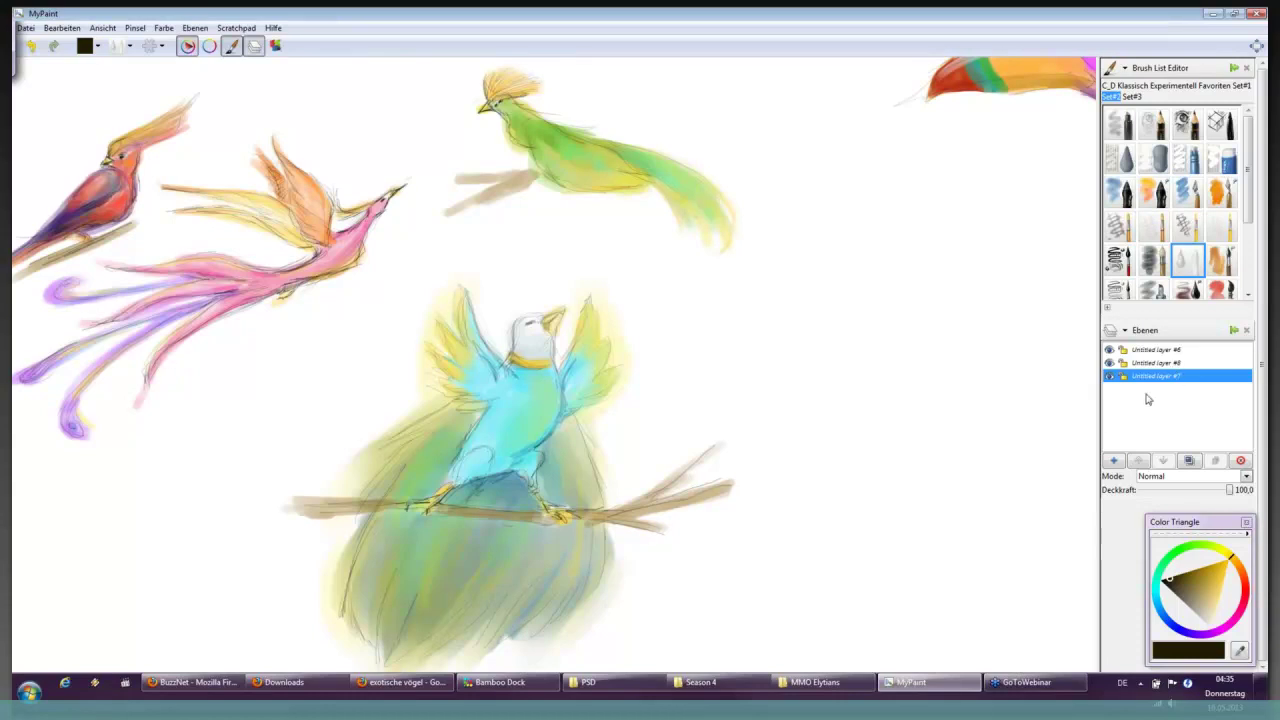
key("Page_Up")
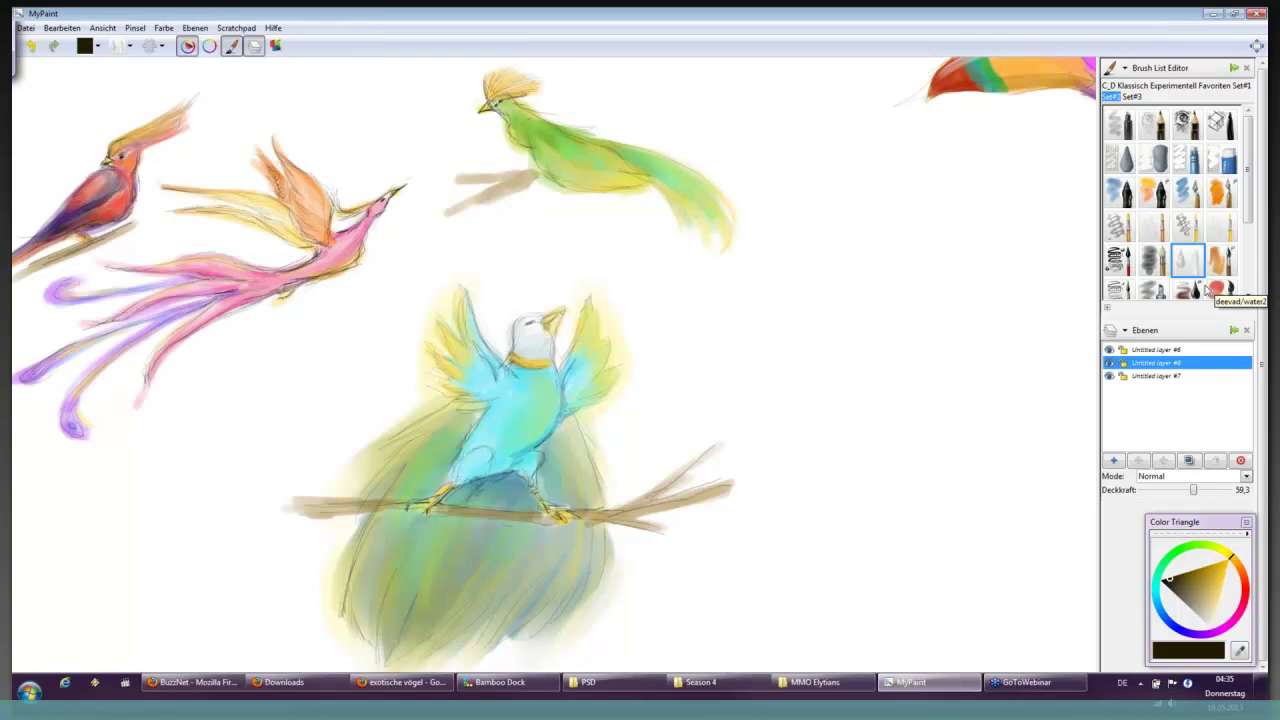
Zoom and pan the canvas to frame the red, pink, green and blue bird sketches.
key("minus")
key("minus")
key("minus")
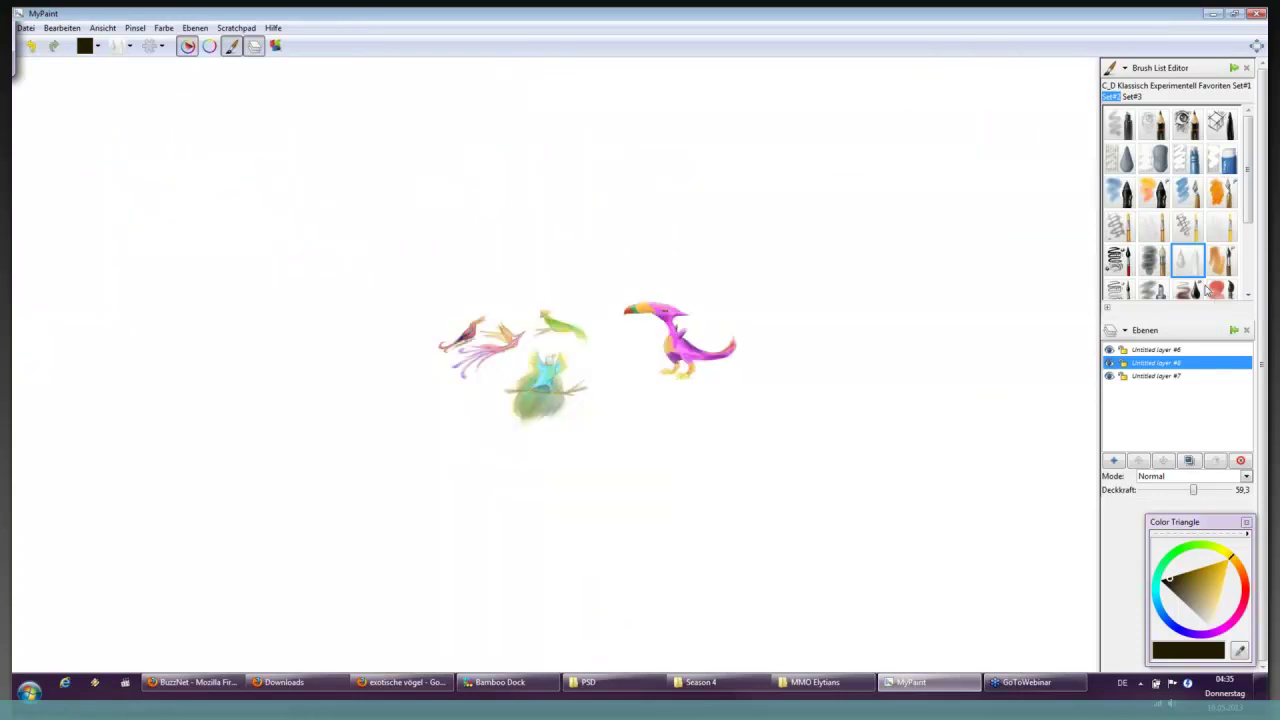
key("plus")
key("plus")
key("plus")
key("plus")
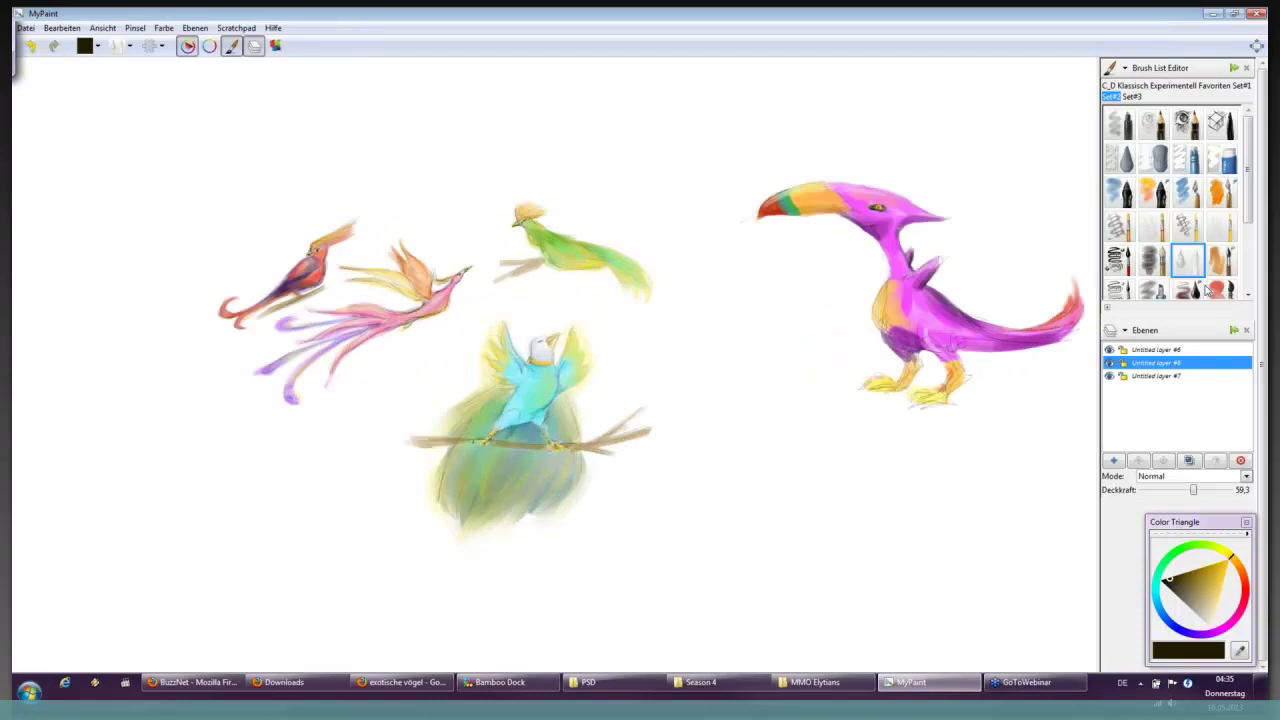
key("plus")
key("plus")
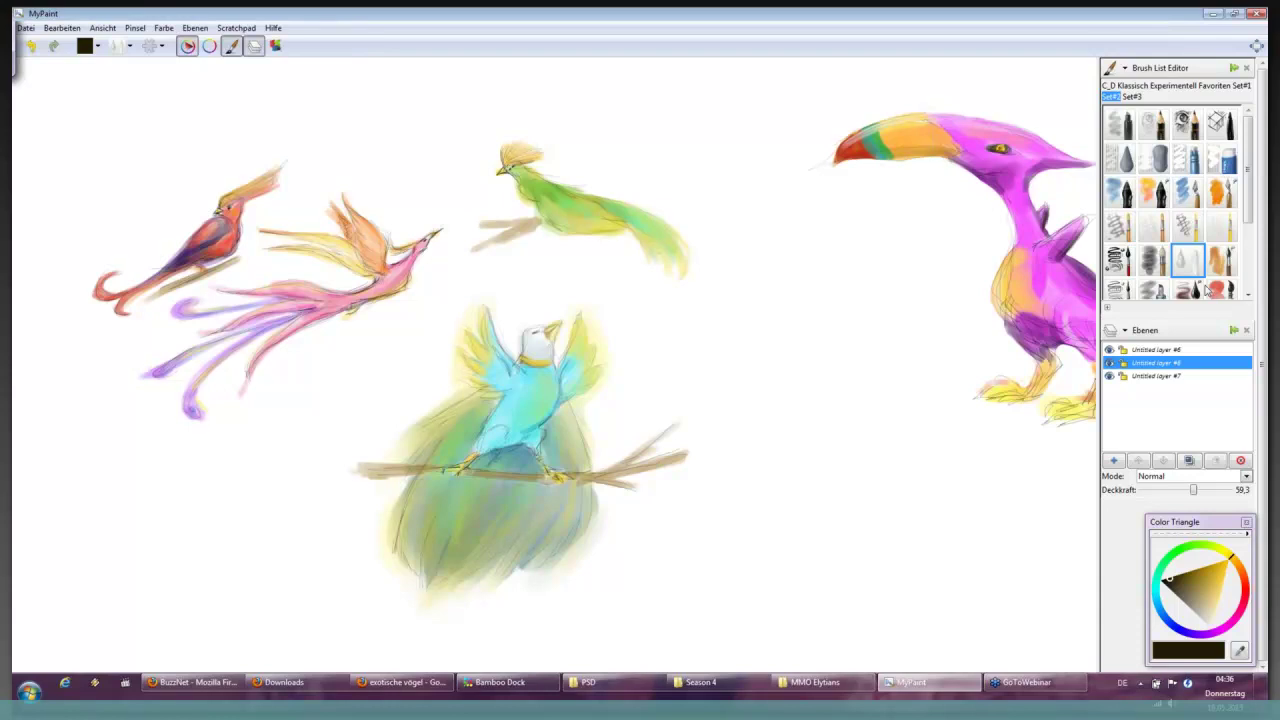
scroll(190, 417, "up", 1)
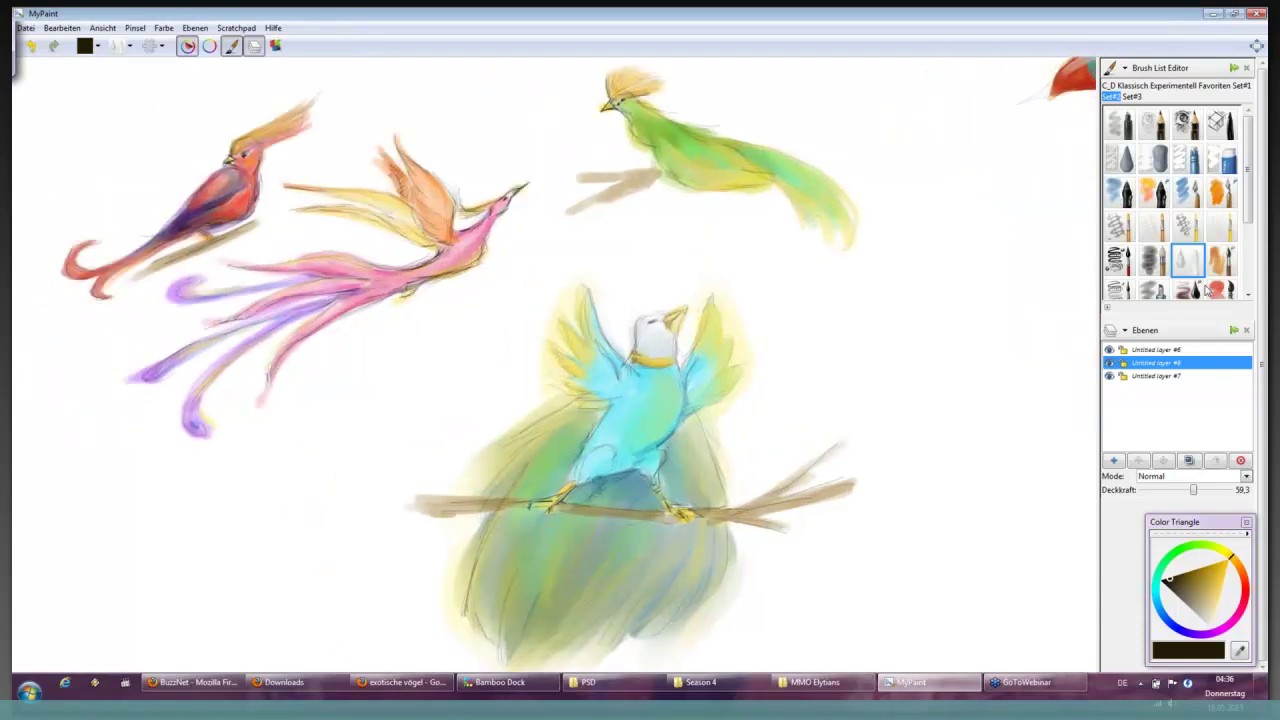
scroll(550, 360, "left", 3)
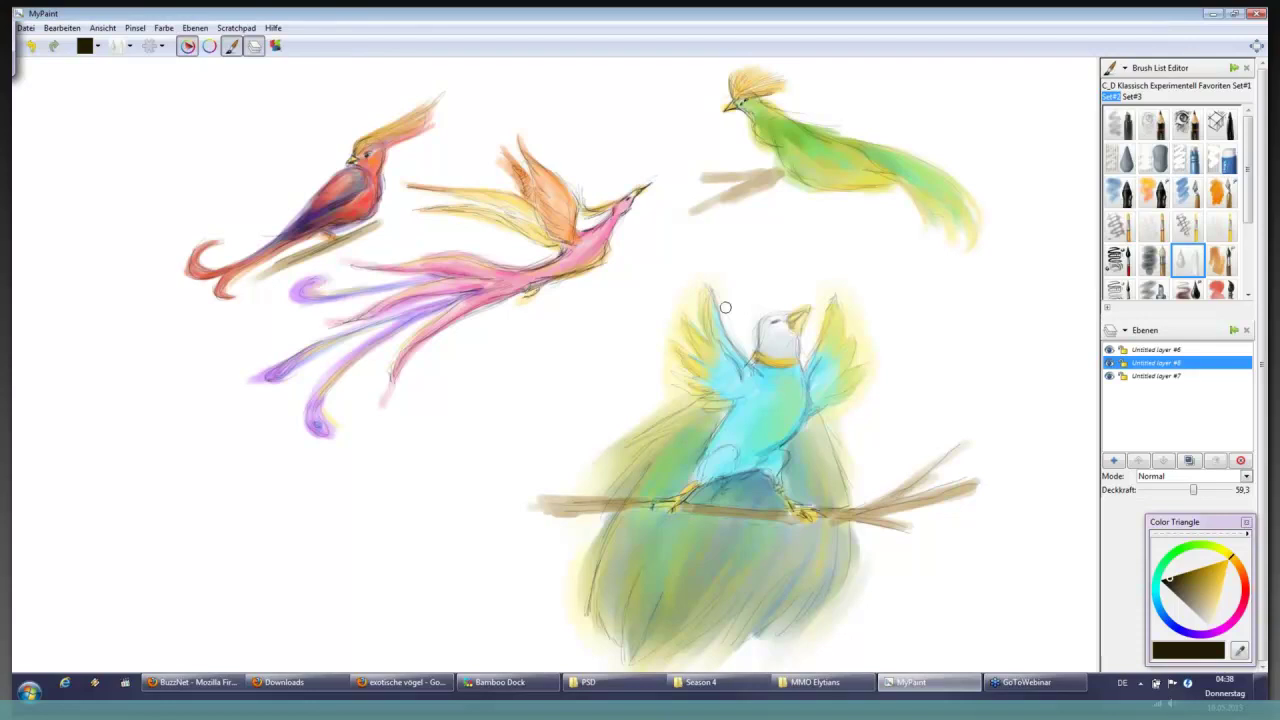
Pan right and up to centre the pink toucan-like creature with the rainbow-striped bill.
key("Right")
key("Right")
key("Right")
key("Right")
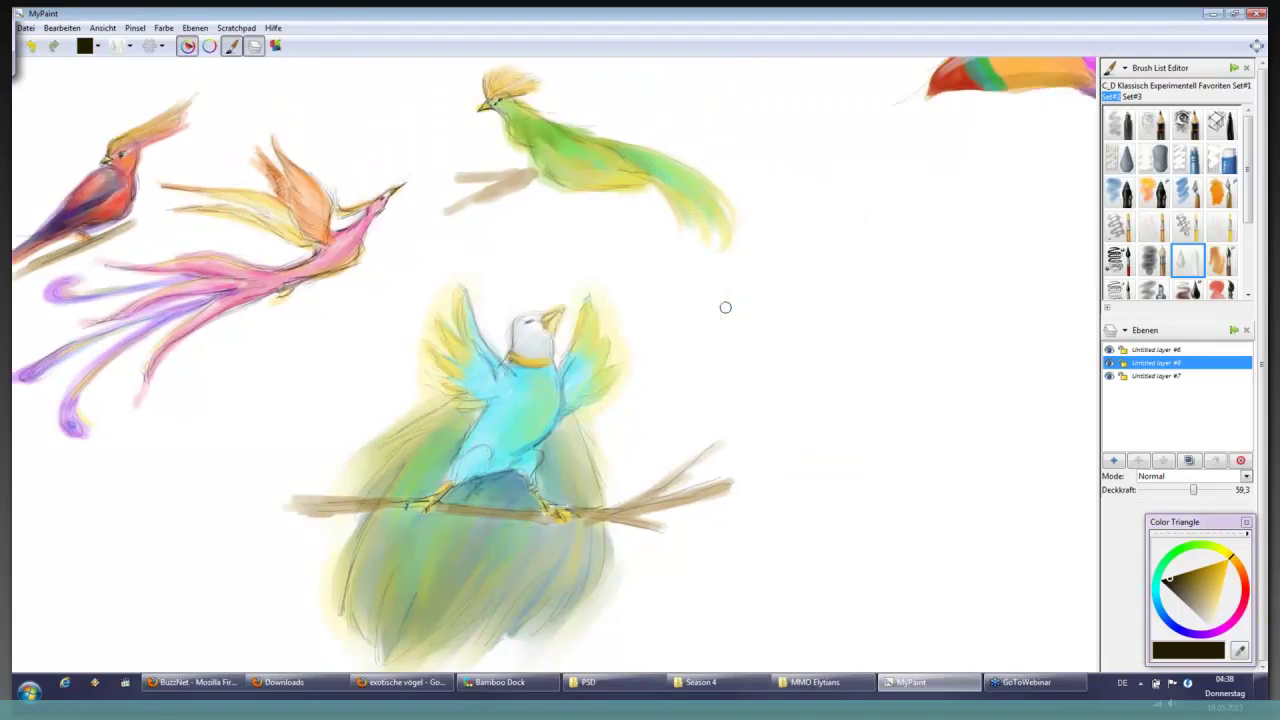
key("Right")
key("Right")
key("Right")
key("Right")
key("Right")
key("Right")
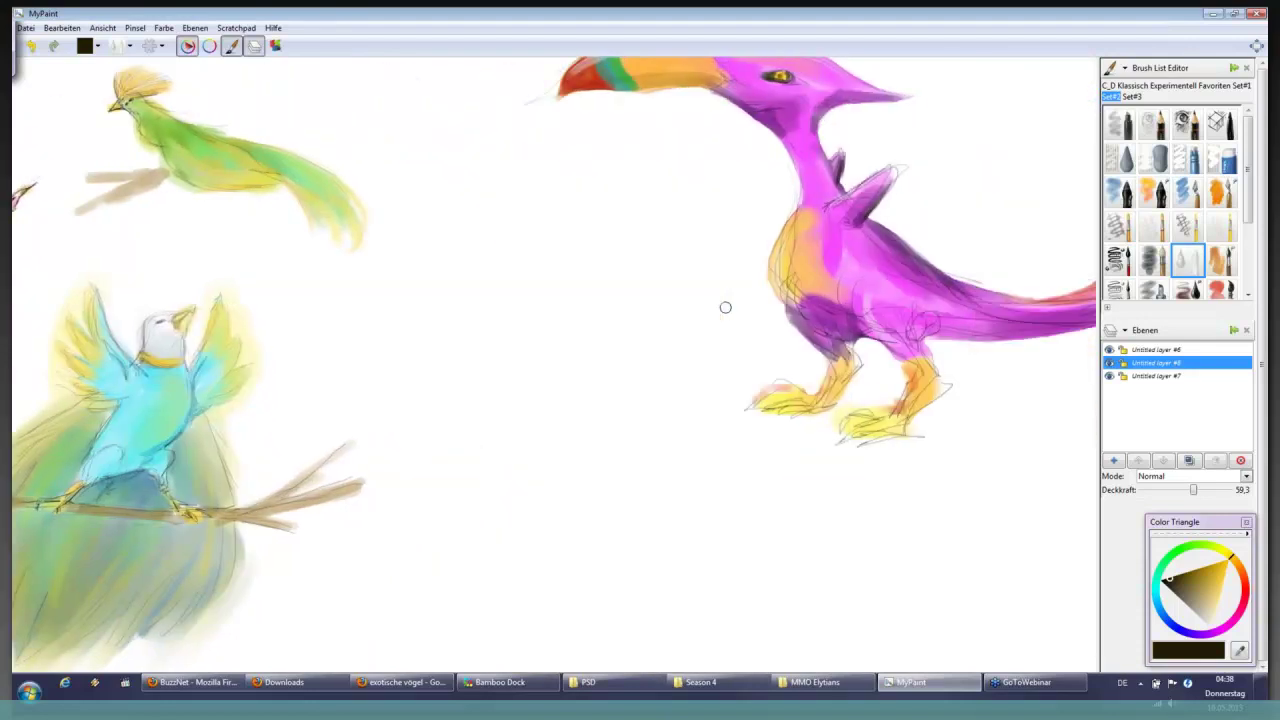
key("Up")
key("Up")
key("Right")
key("Right")
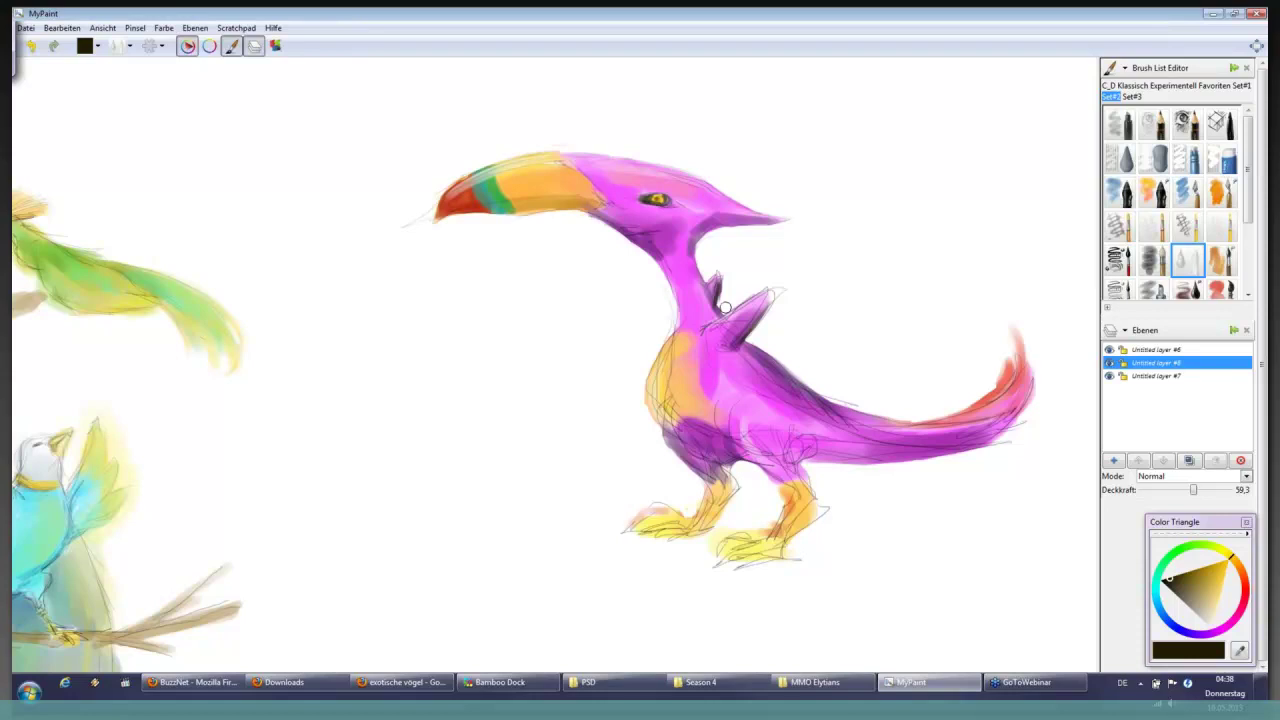
Open Sandpenguin.png from the MMO Elytians folder in Windows Photo Viewer.
left_click(838, 686)
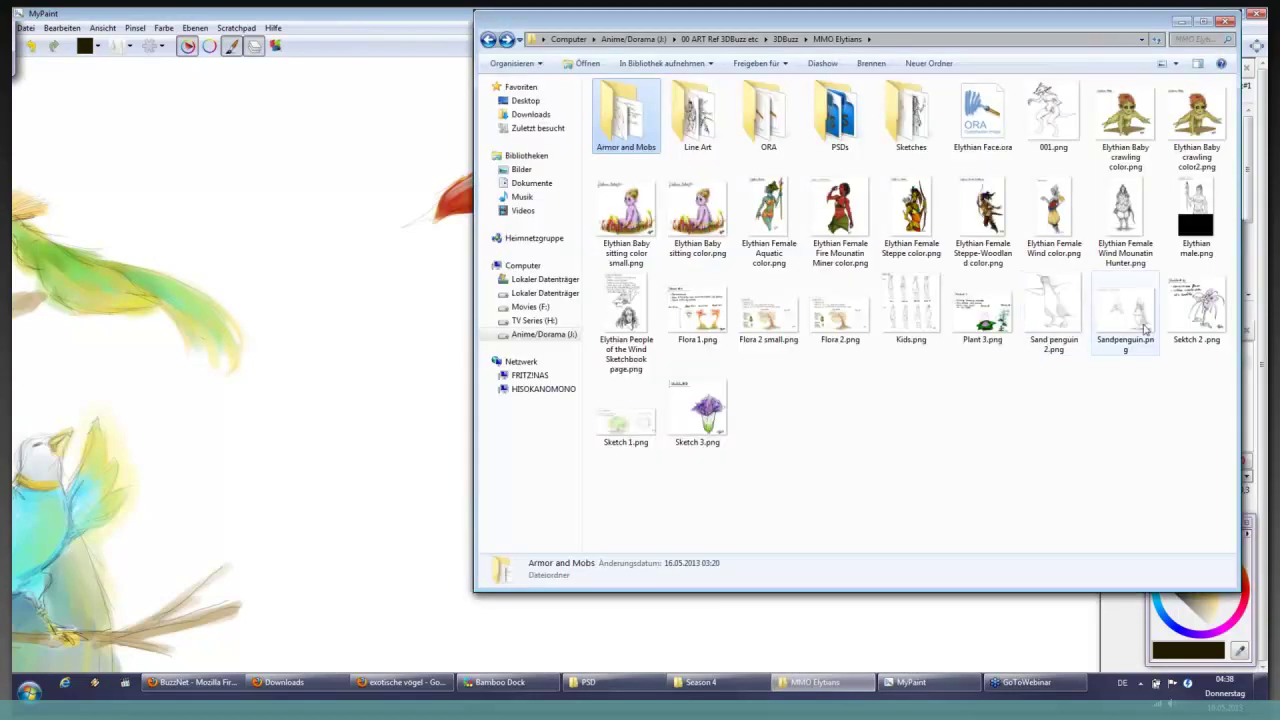
left_click(1125, 315)
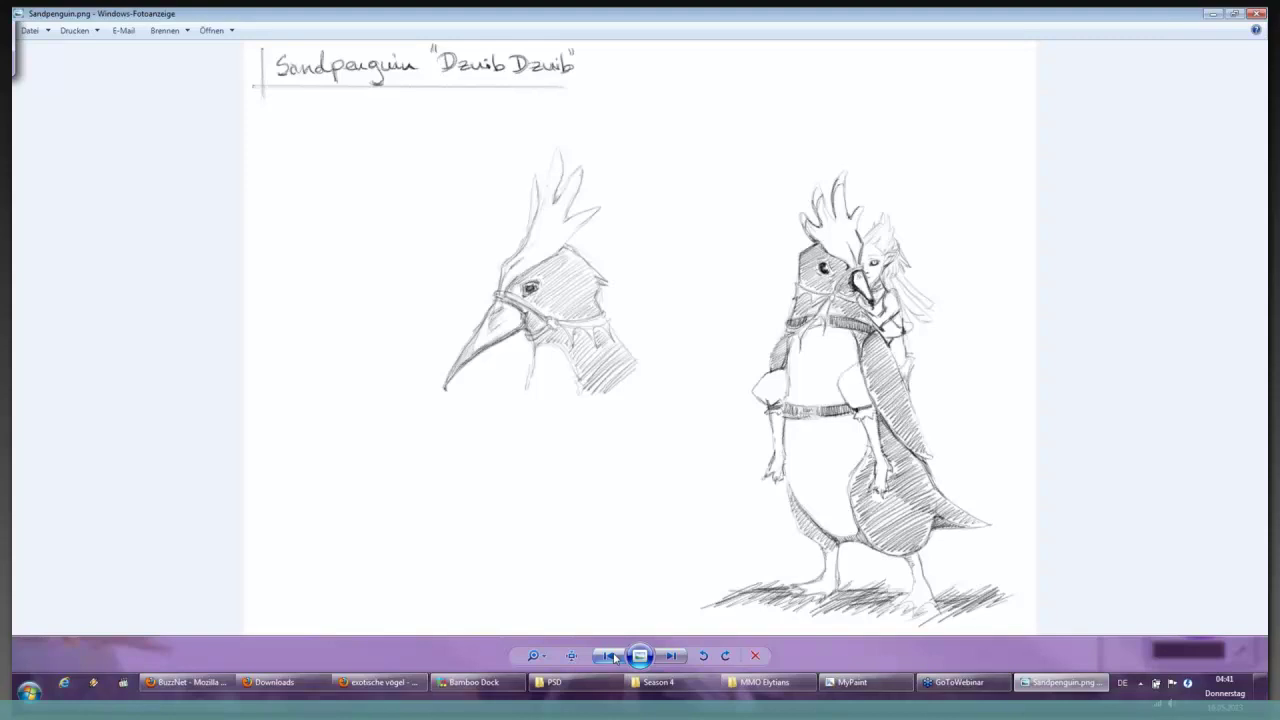
View Sand penguin 2.png, return to Sandpenguin.png, then close Windows Photo Viewer.
left_click(611, 656)
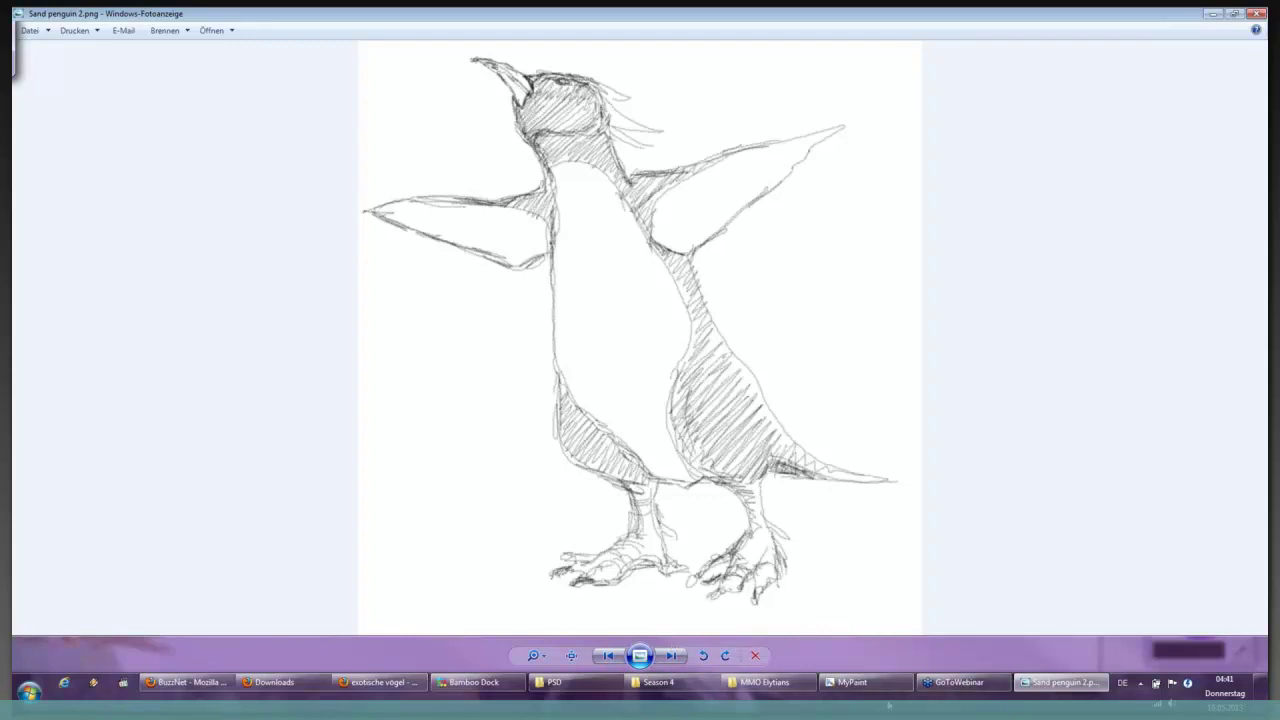
left_click(798, 690)
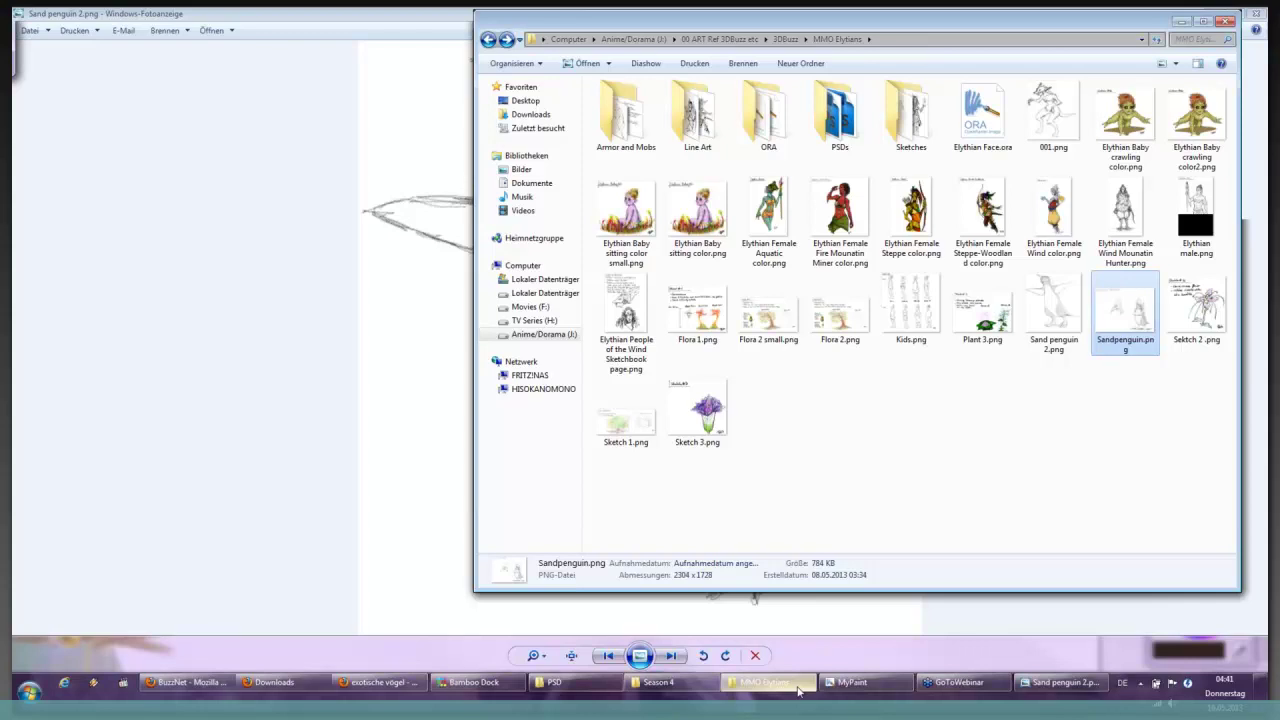
left_click(798, 690)
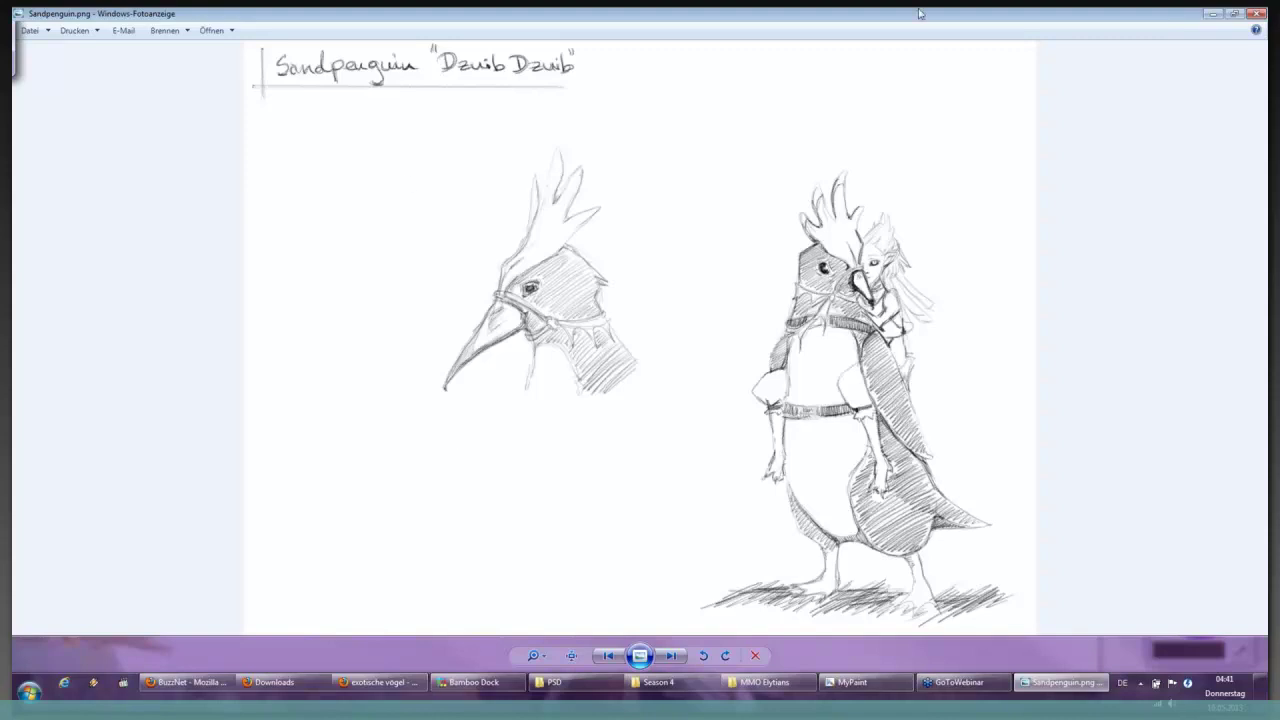
left_click(1236, 13)
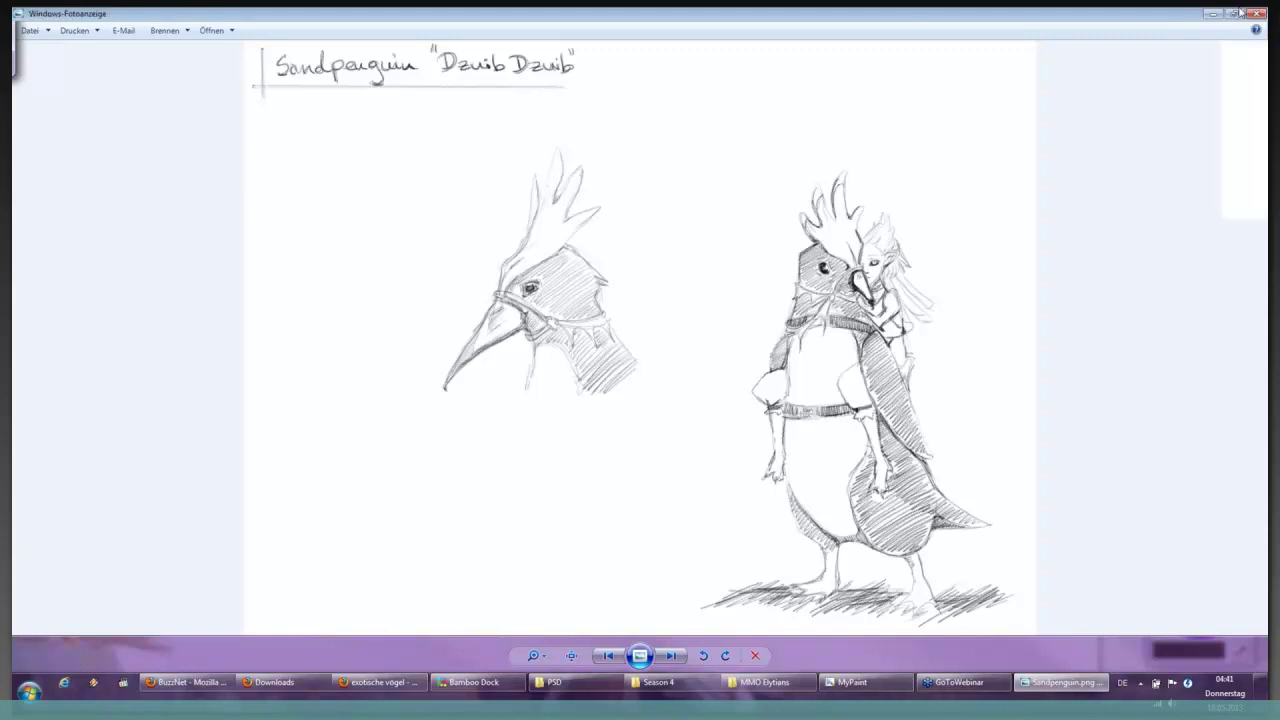
left_click(1257, 13)
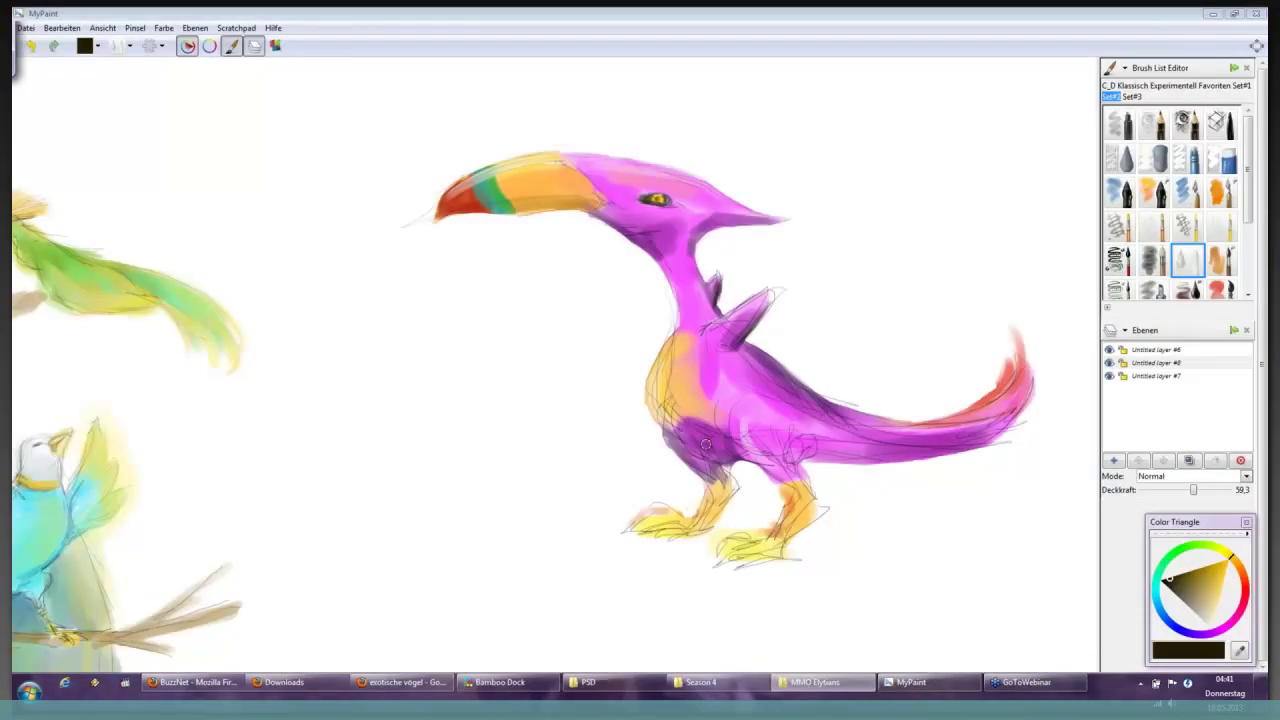
Activate MyPaint and pan left and down back to the bird sketches.
left_click(713, 13)
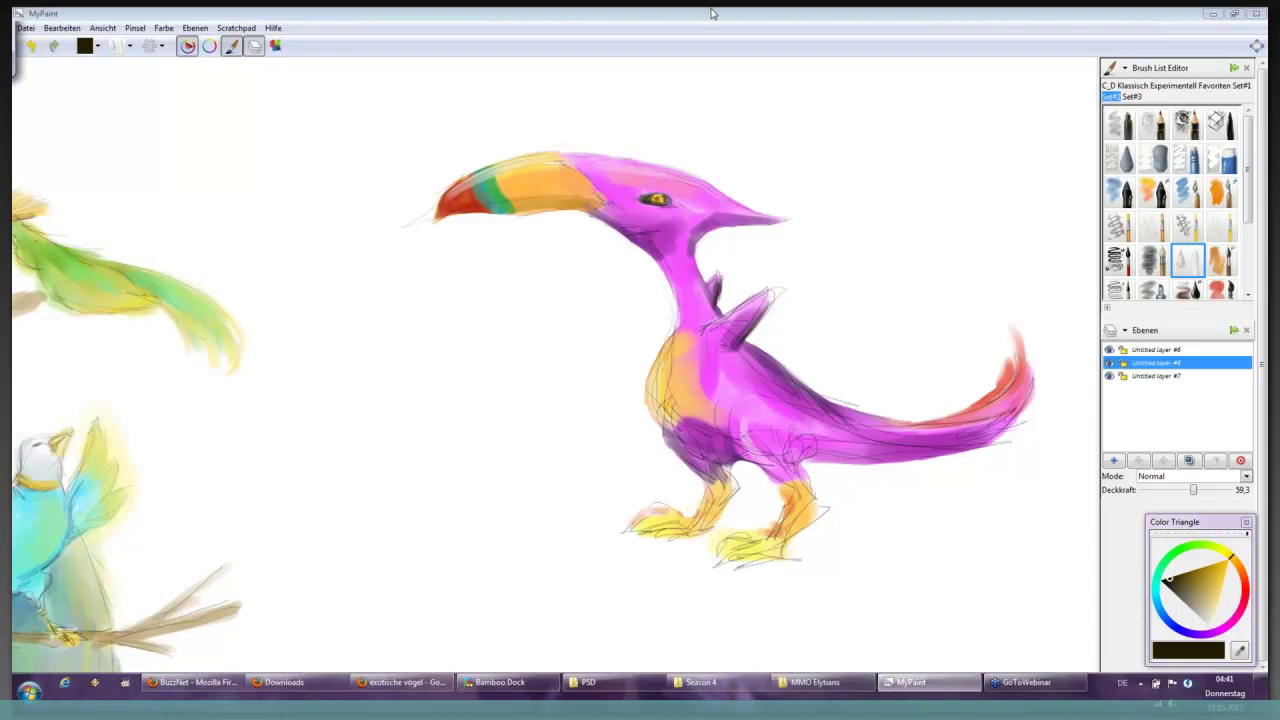
key("Left")
key("Left")
key("Left")
key("Left")
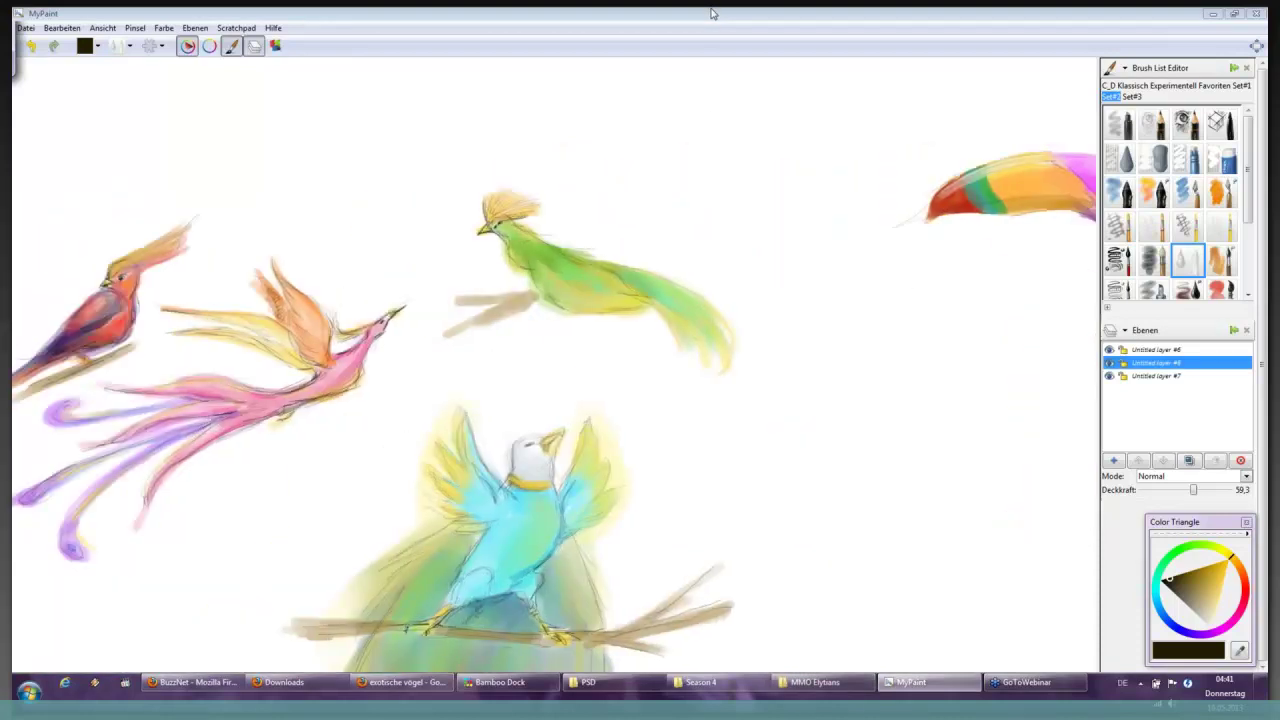
key("Left")
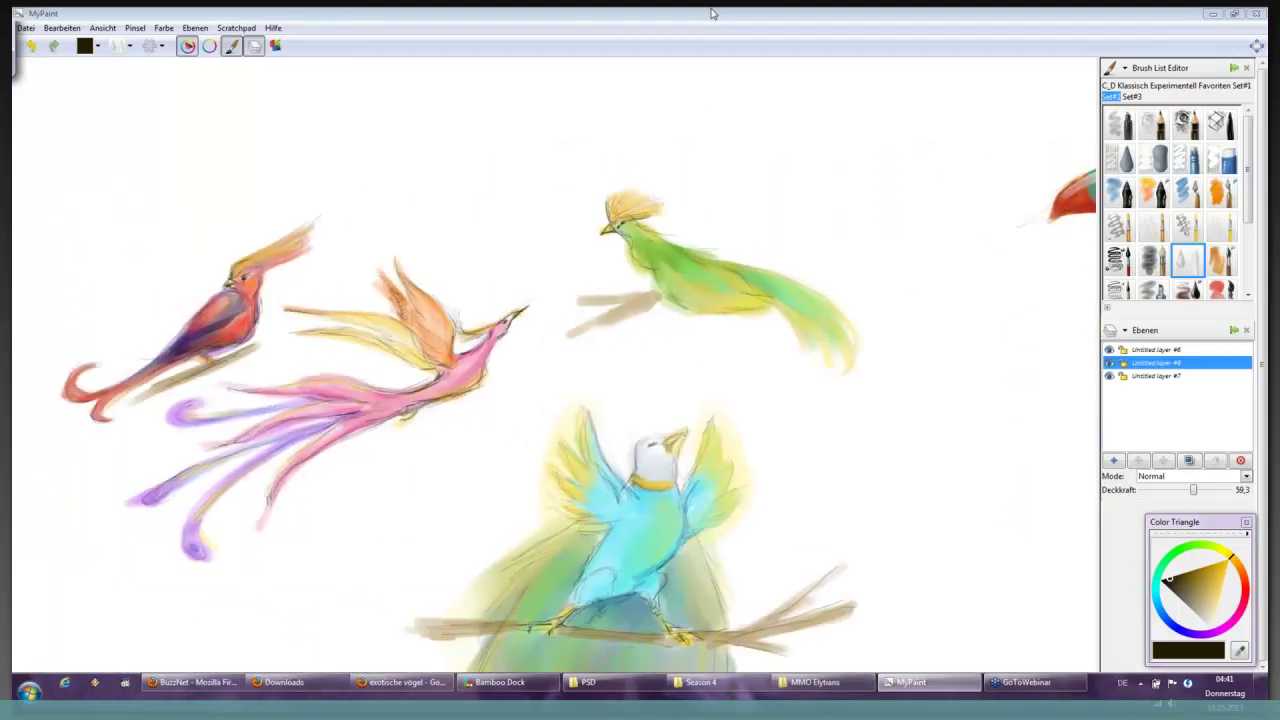
key("Down")
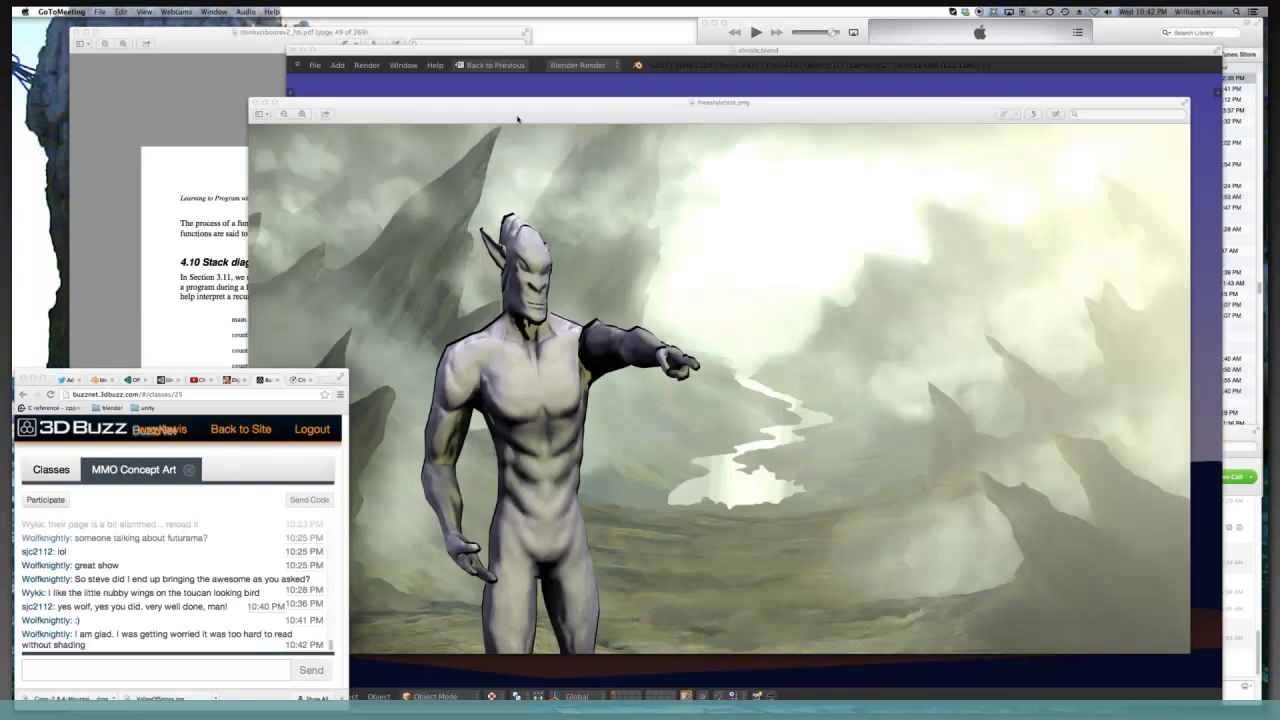
Bring the Preview window showing the freestyletest.png character render to the front.
left_click(517, 119)
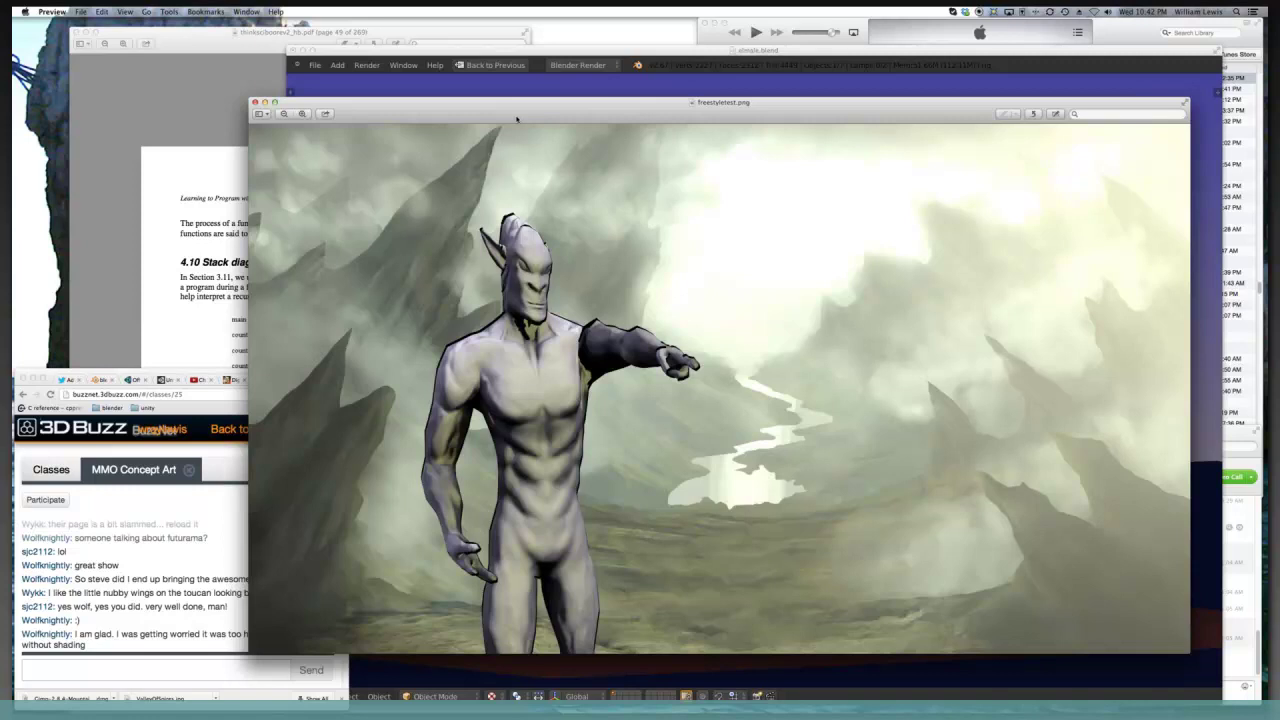
Nudge the freestyletest.png Preview window slightly up and left on the desktop.
left_click_drag(513, 119, 489, 107)
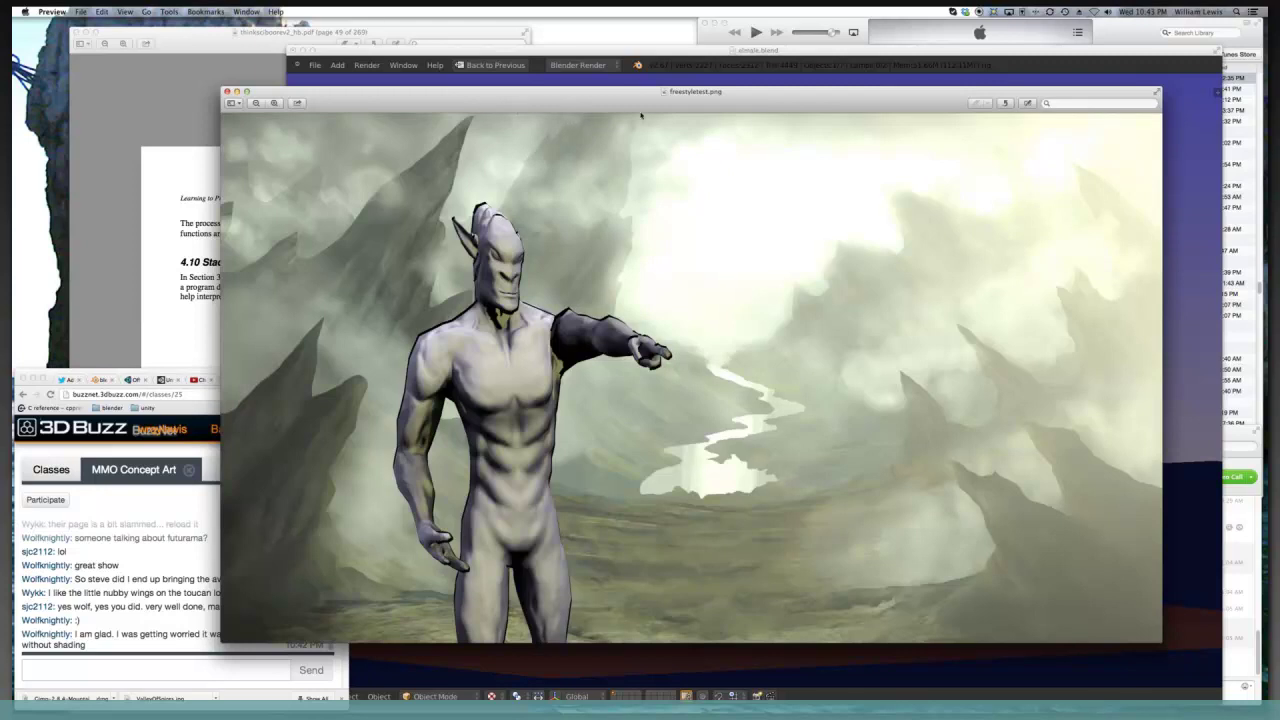
Bring the Blender character scene forward, play the walk animation and orbit around the walking creature.
left_click(1183, 168)
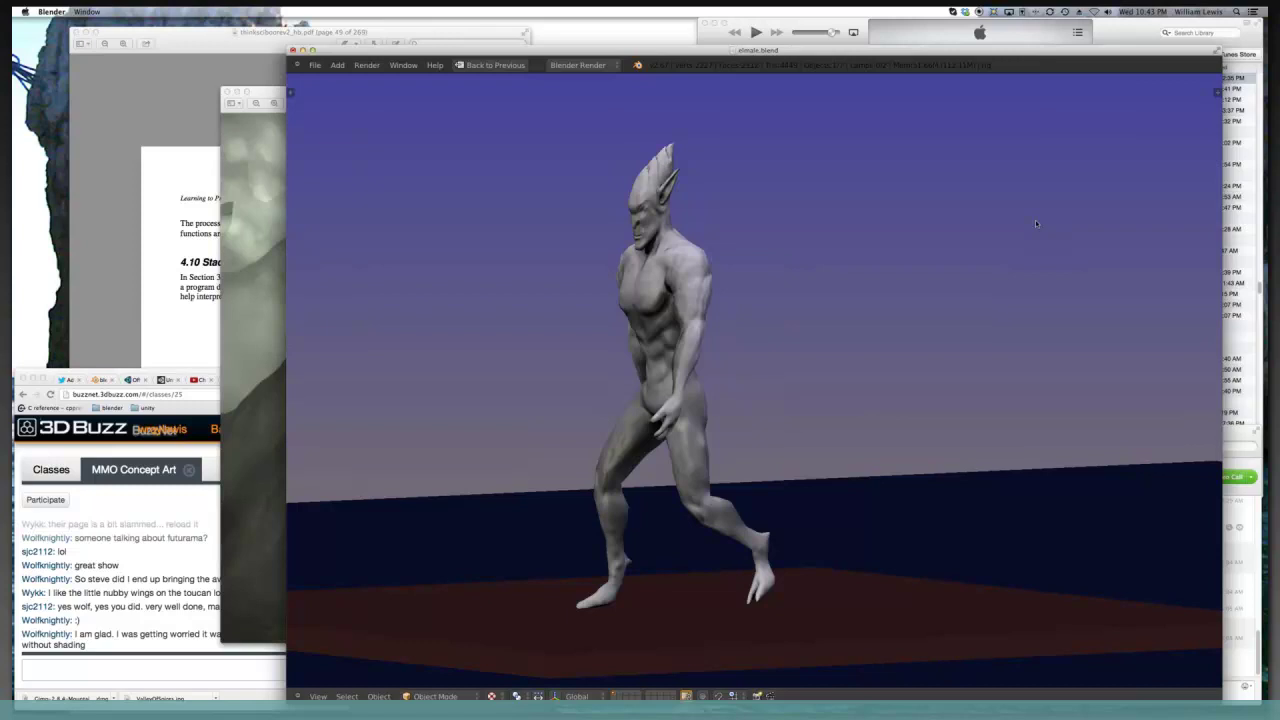
key("alt+a")
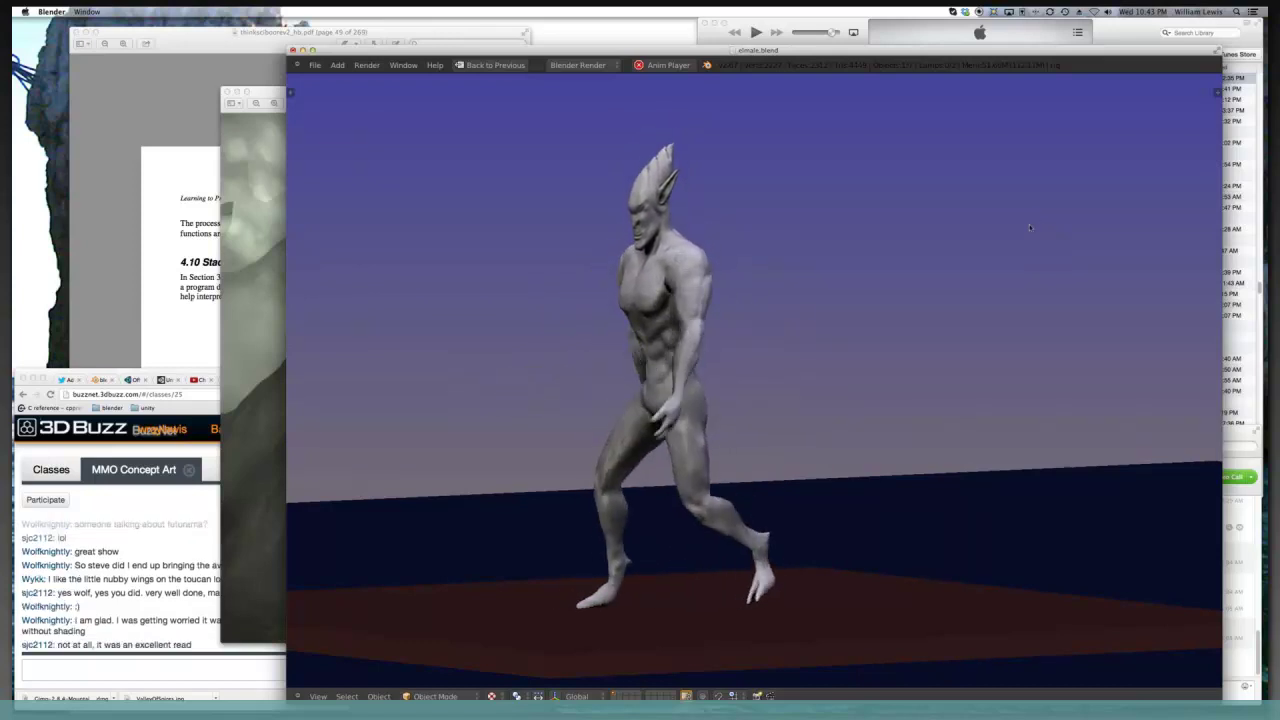
left_click_drag(1029, 224, 961, 373)
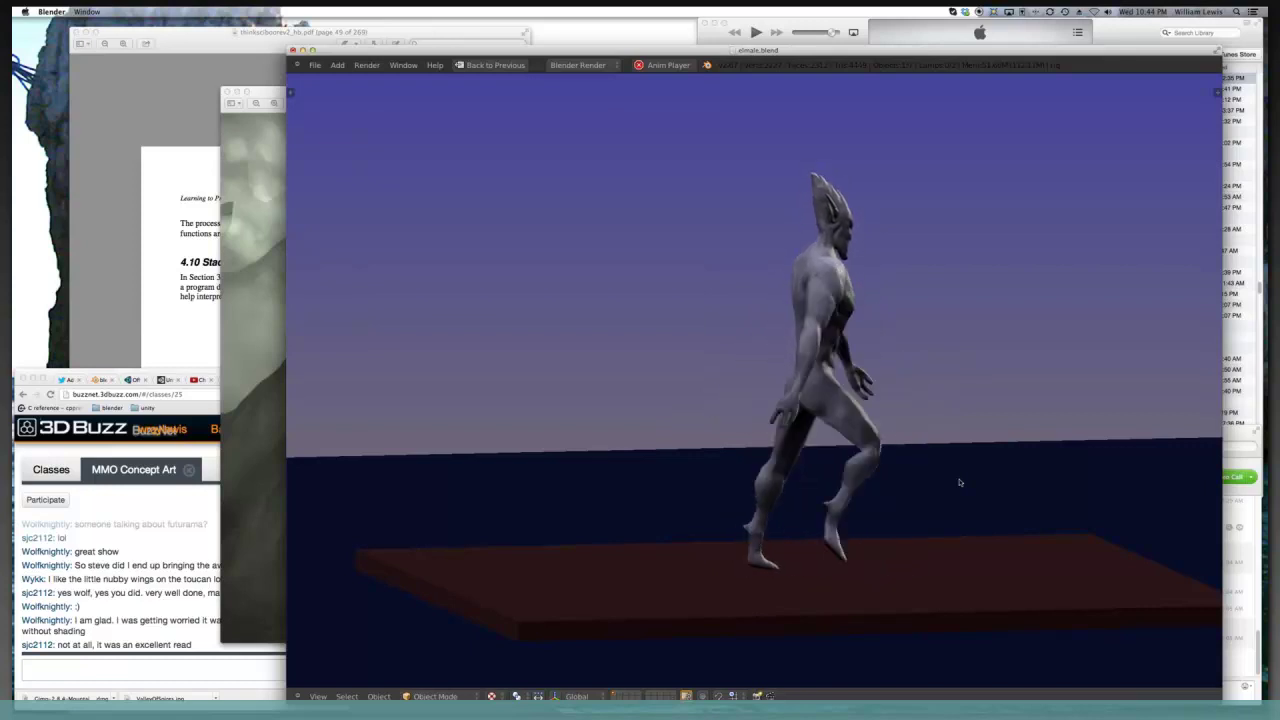
Use the Left arrow key to stop the creature and turn it toward the camera.
key("Left")
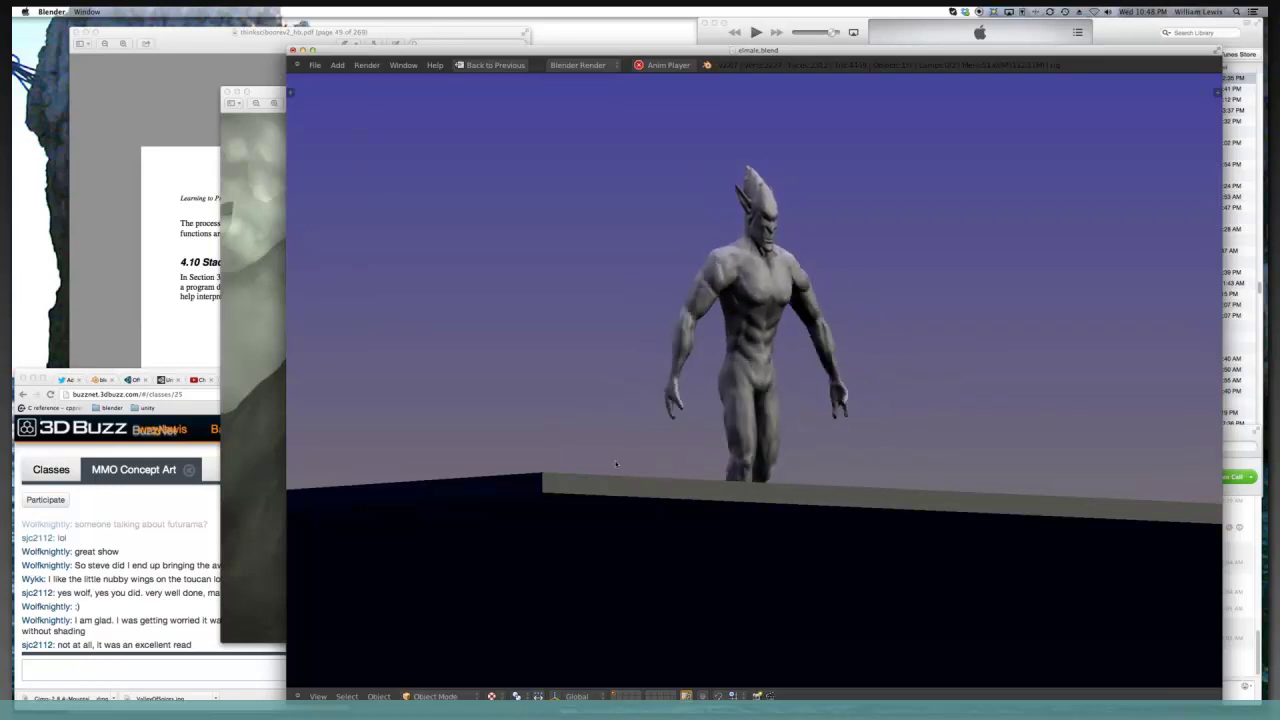
Post 'angor wat' in the 3D Buzz class chat, then return to the Blender player.
left_click(218, 669)
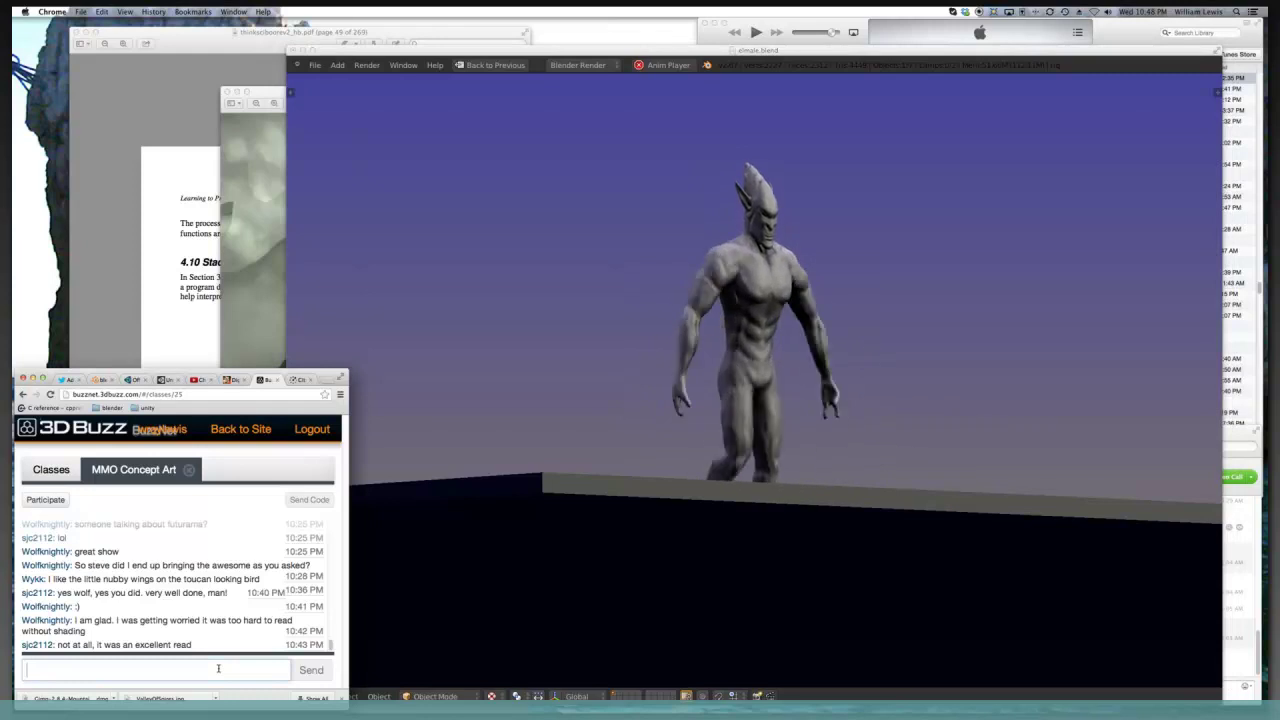
type("angor ")
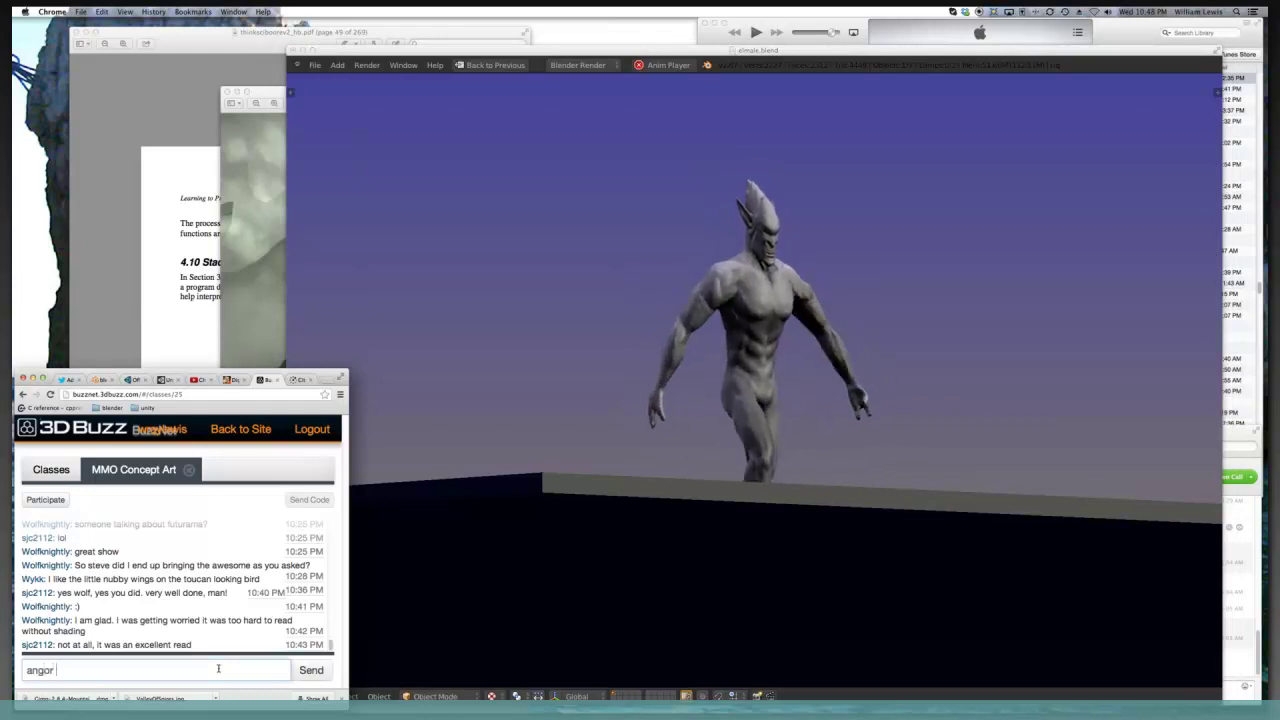
type("wat")
key("Return")
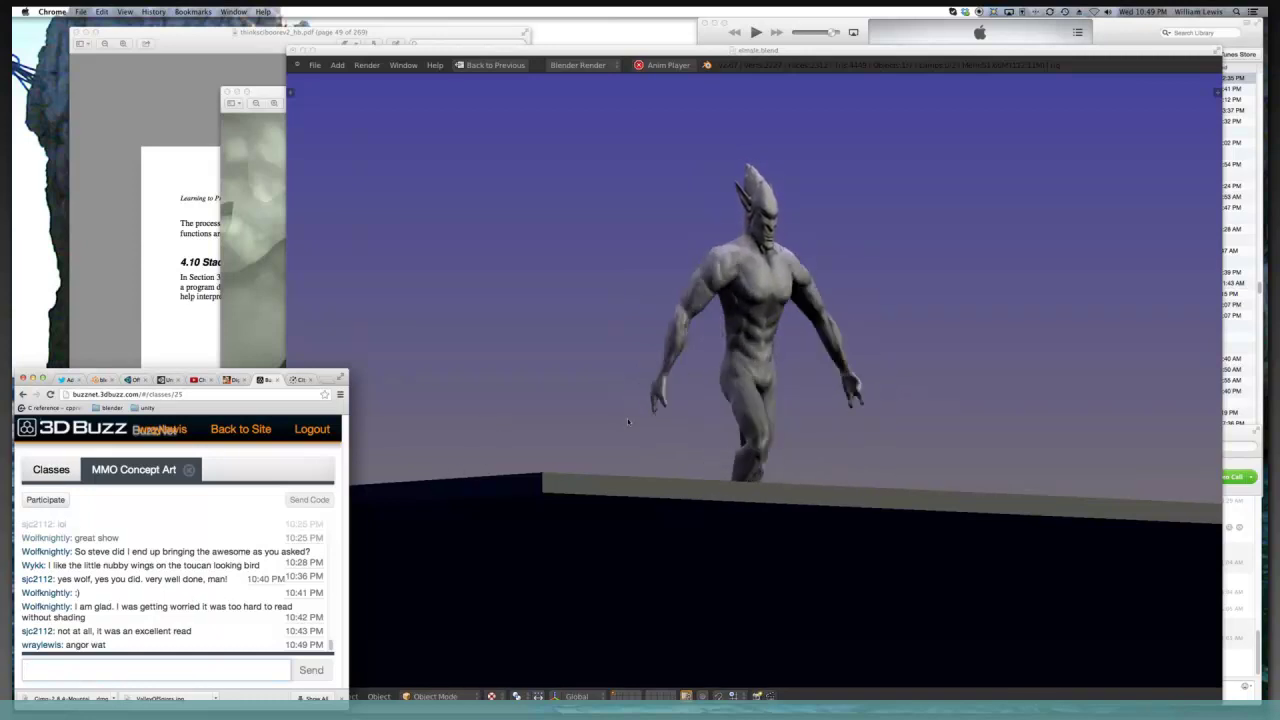
left_click(614, 389)
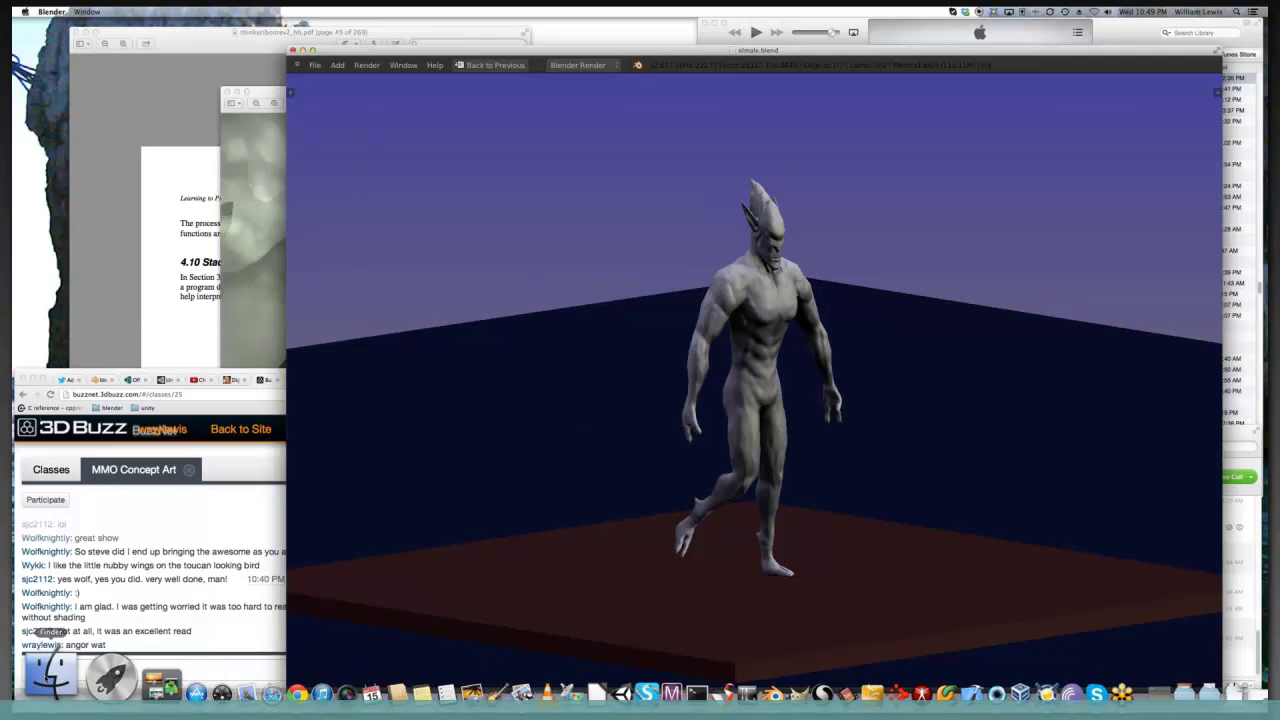
left_click(50, 675)
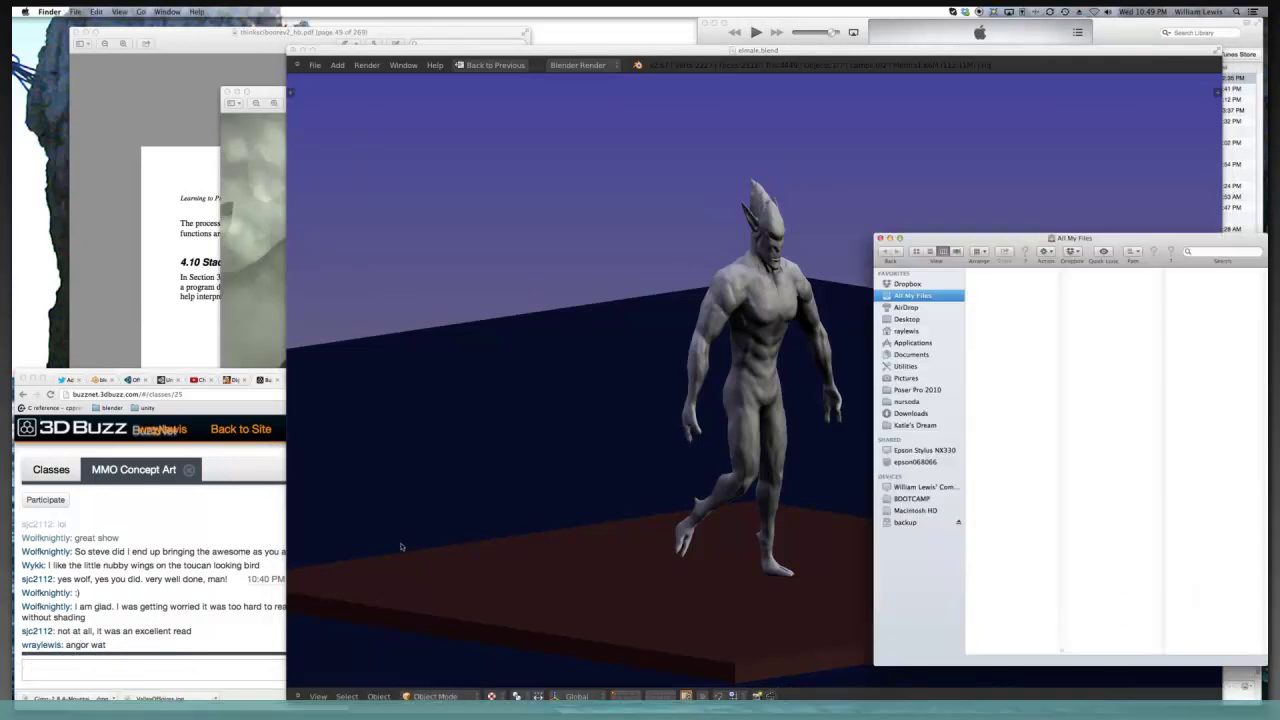
Navigate Dropbox > 3D Buzz MMO Project Concepts > environment concepts and select magekeep.png.
left_click(925, 287)
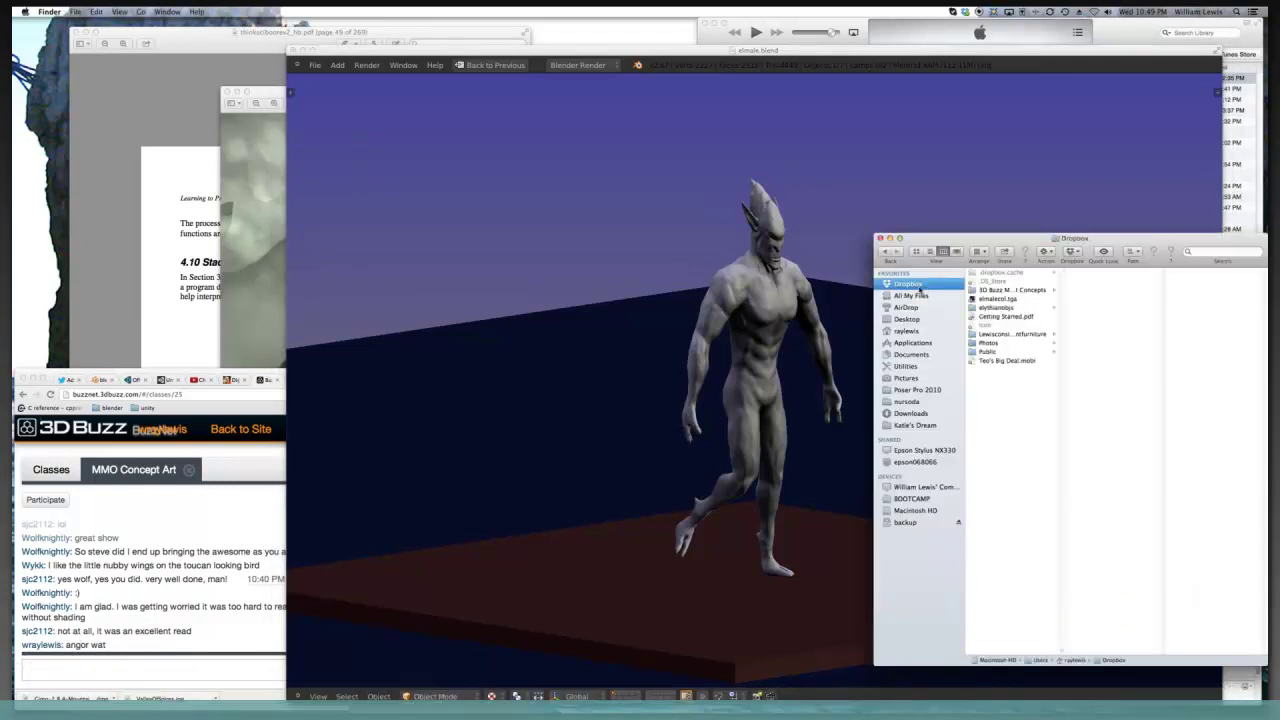
left_click(988, 291)
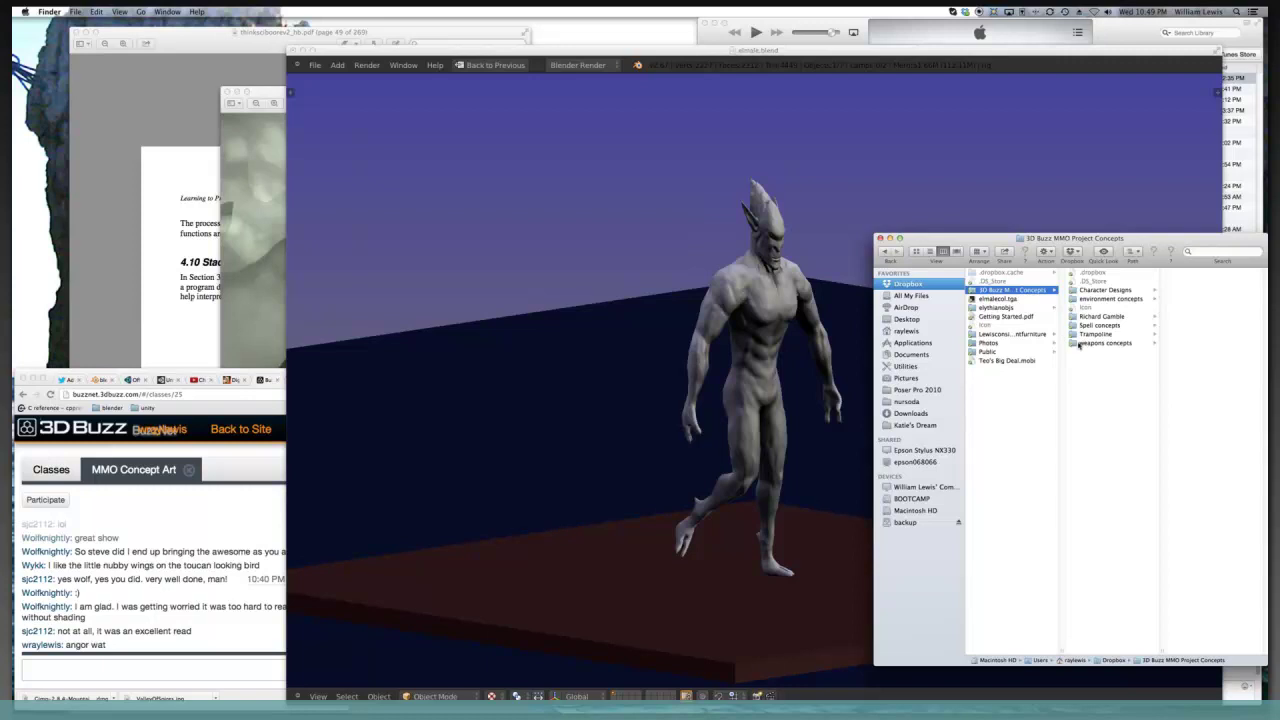
left_click(1080, 299)
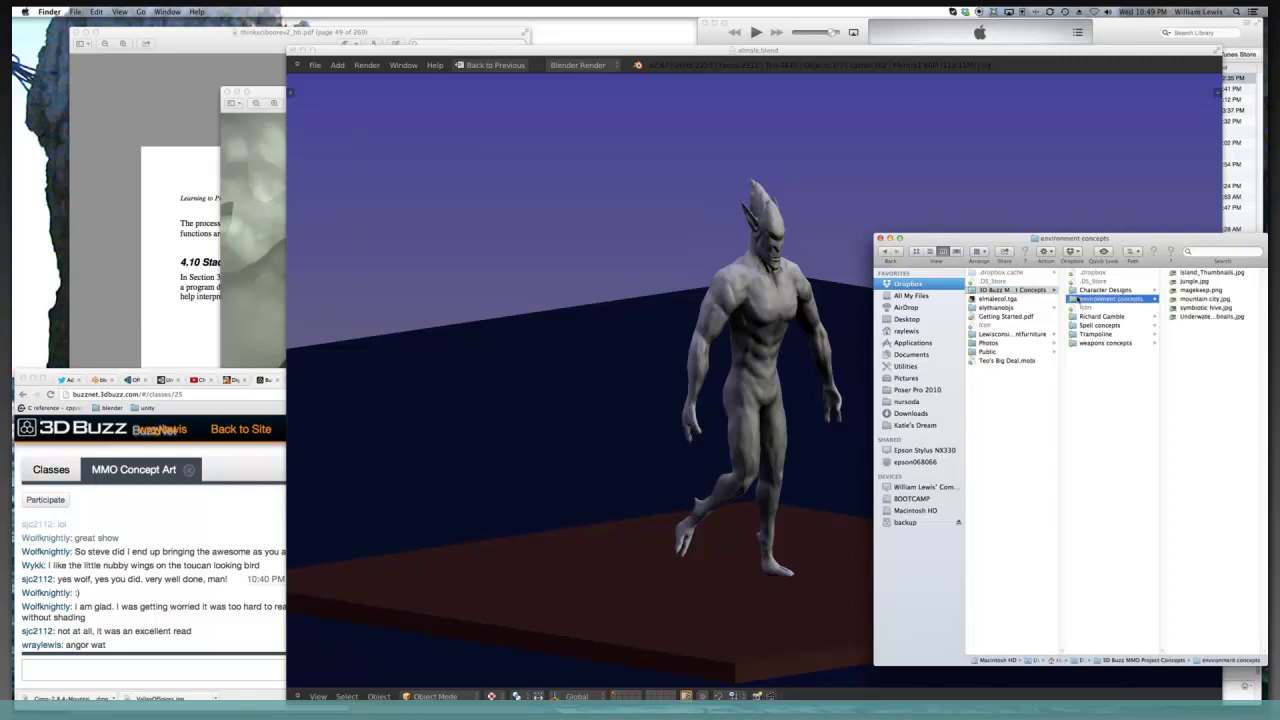
left_click(1197, 290)
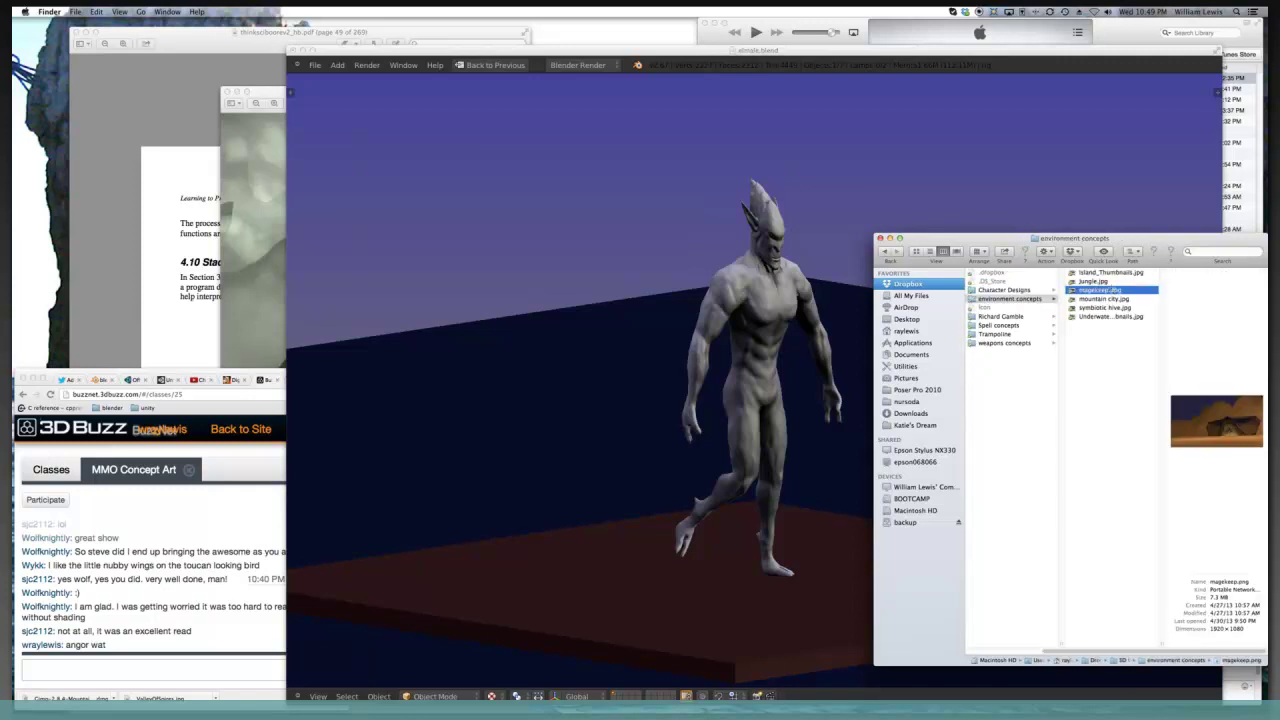
Open magekeep.png in Preview, shift its window slightly, then close it.
double_click(1098, 290)
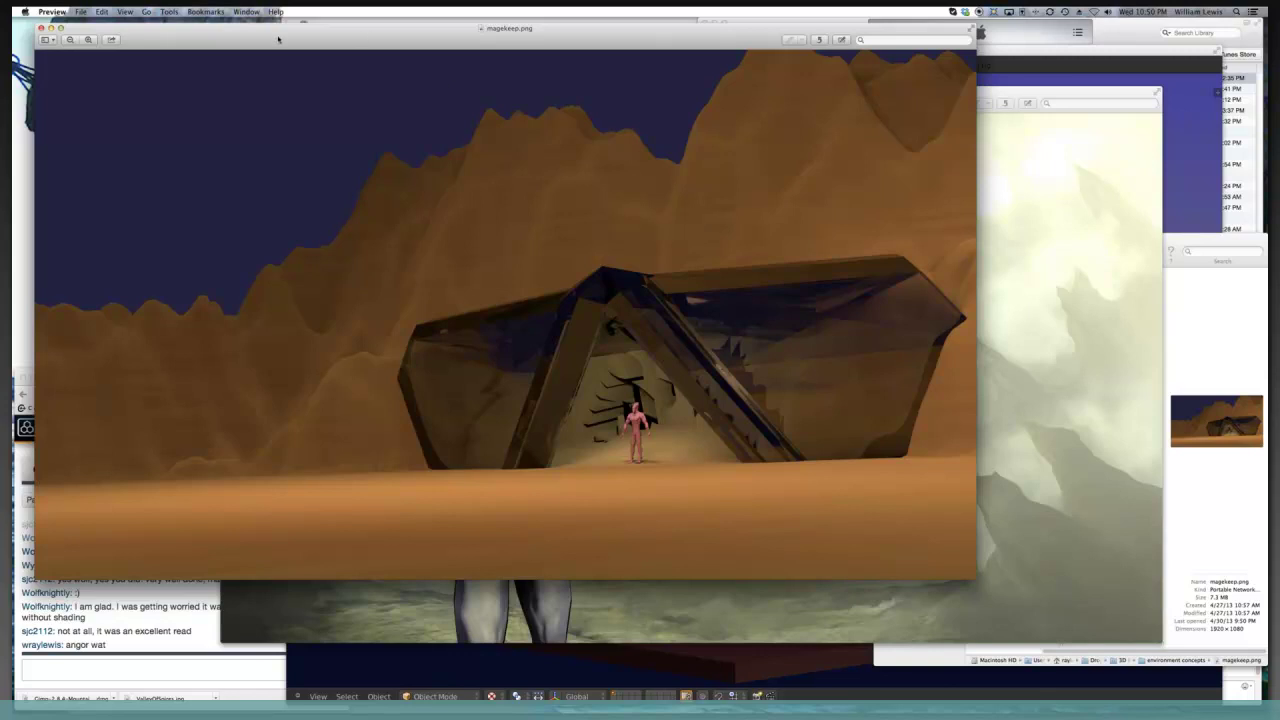
mouse_move(278, 39)
left_mouse_down()
mouse_move(496, 44)
mouse_move(259, 44)
left_mouse_up()
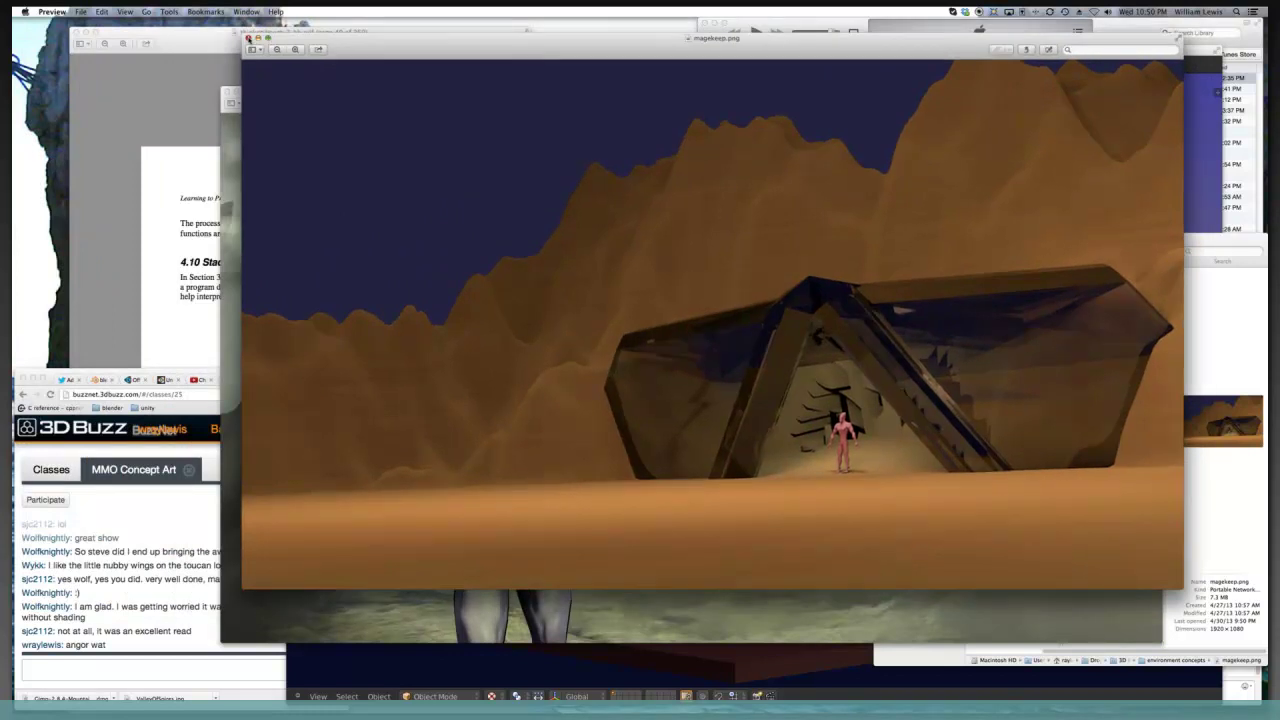
left_click(249, 38)
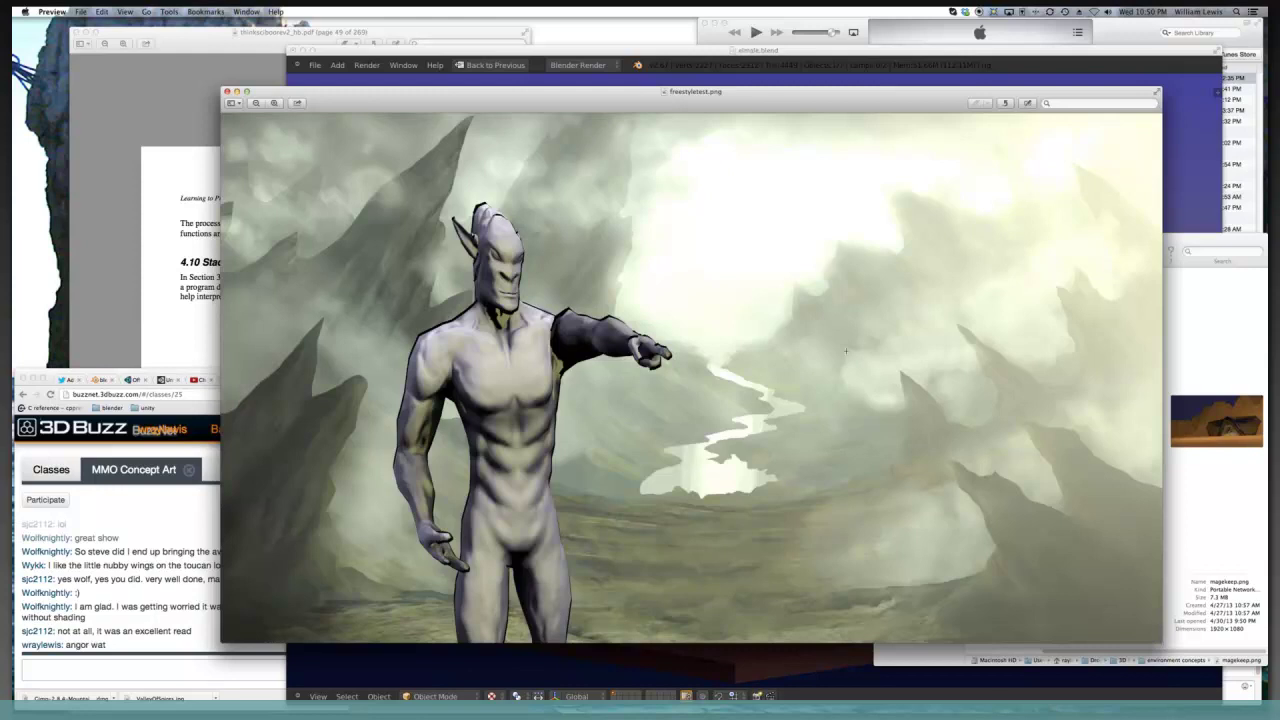
Reopen magekeep.png from the environment concepts folder in Preview.
left_click(1195, 331)
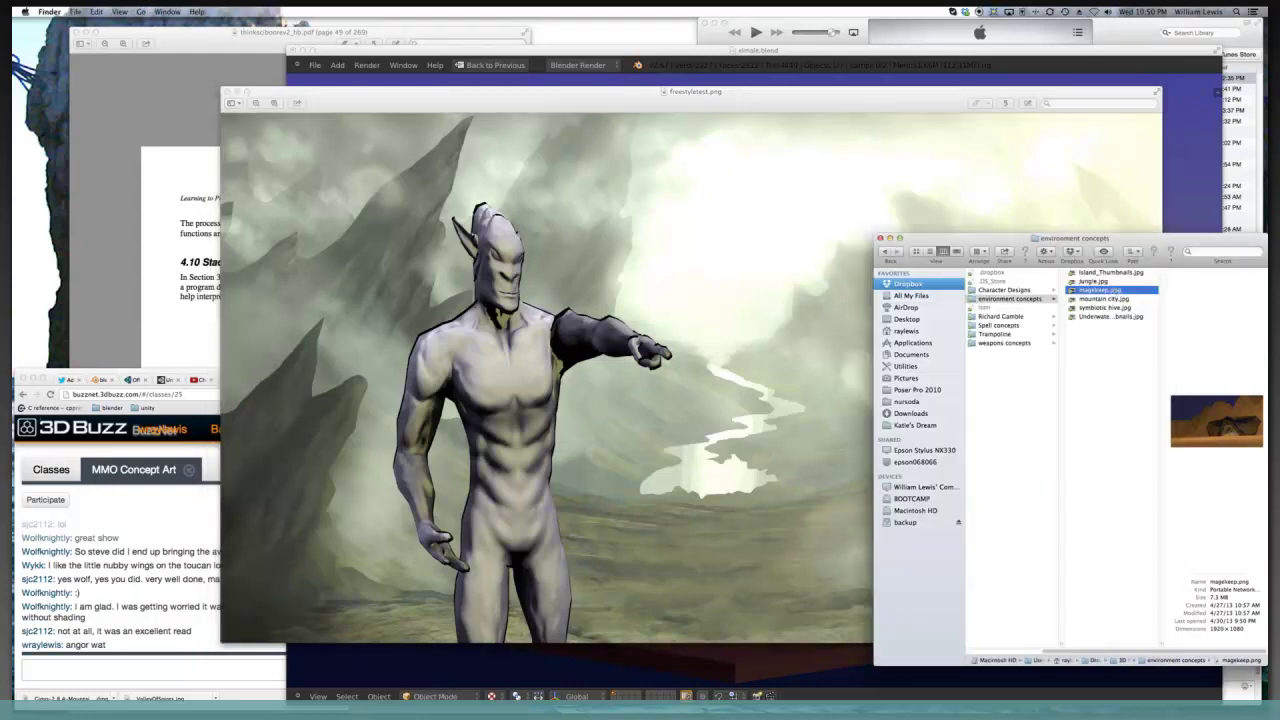
double_click(1112, 289)
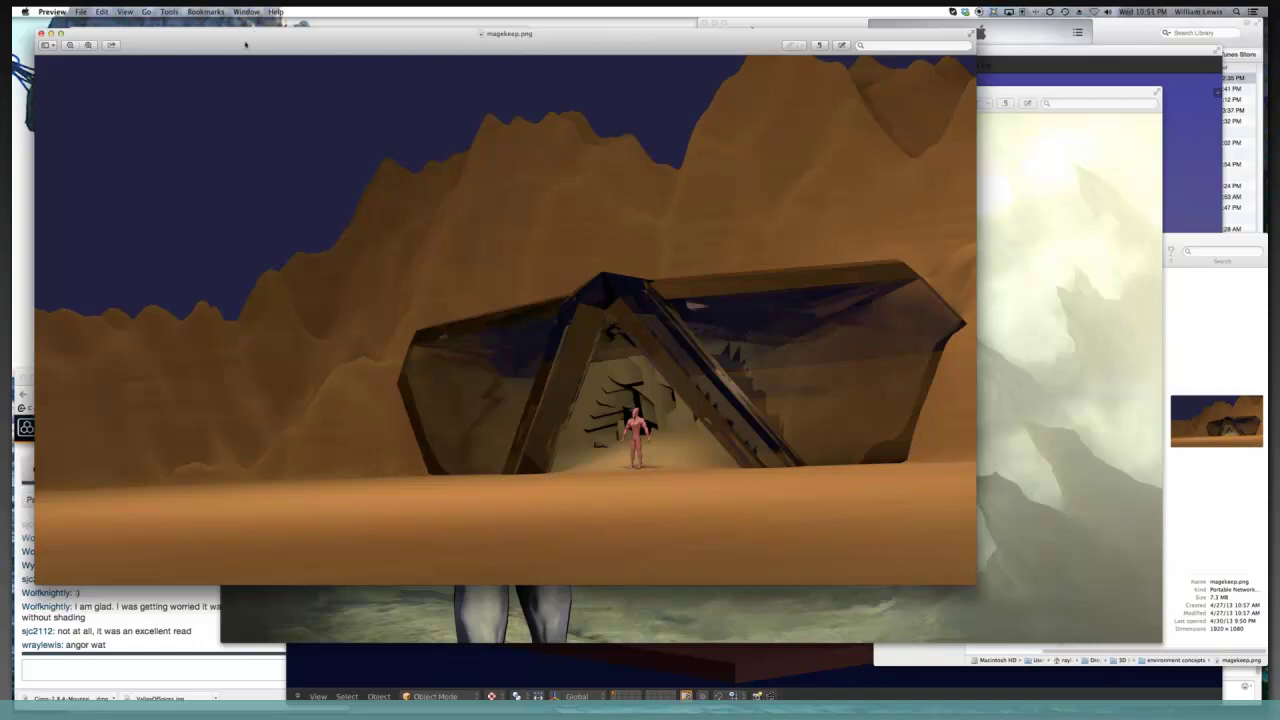
Move the magekeep.png window to the right, then close it.
left_click_drag(245, 44, 453, 71)
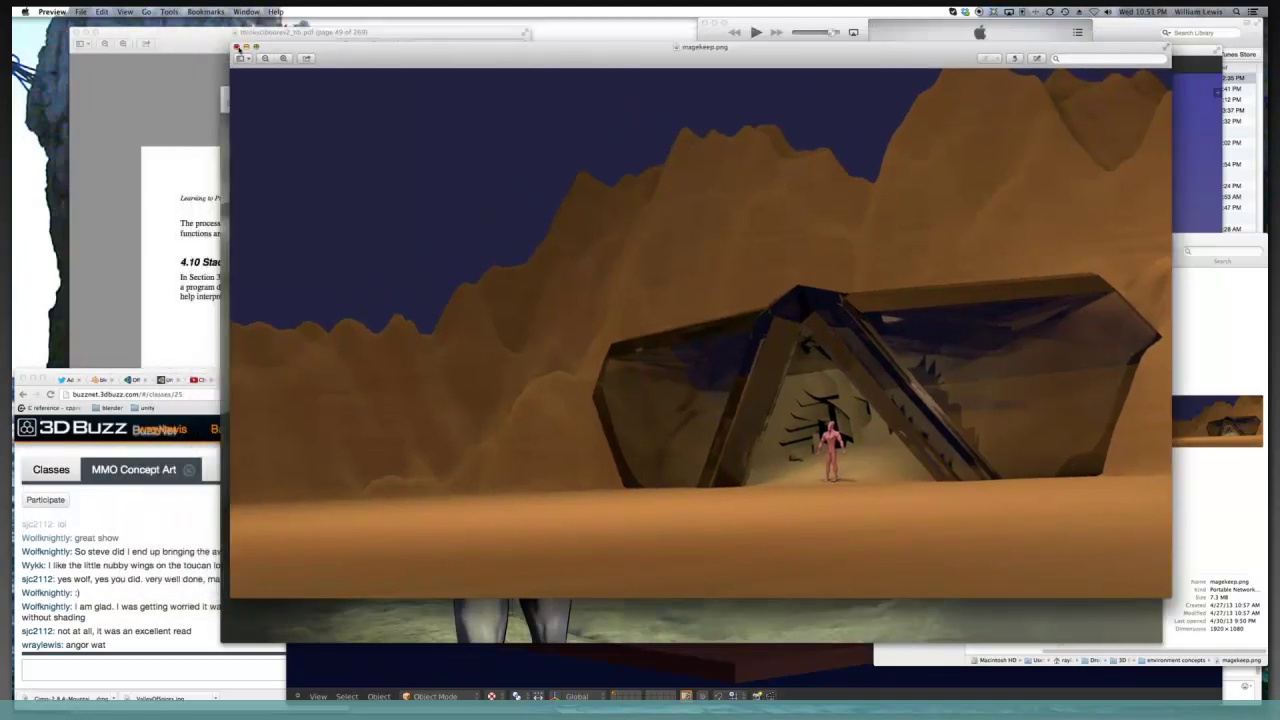
left_click(236, 47)
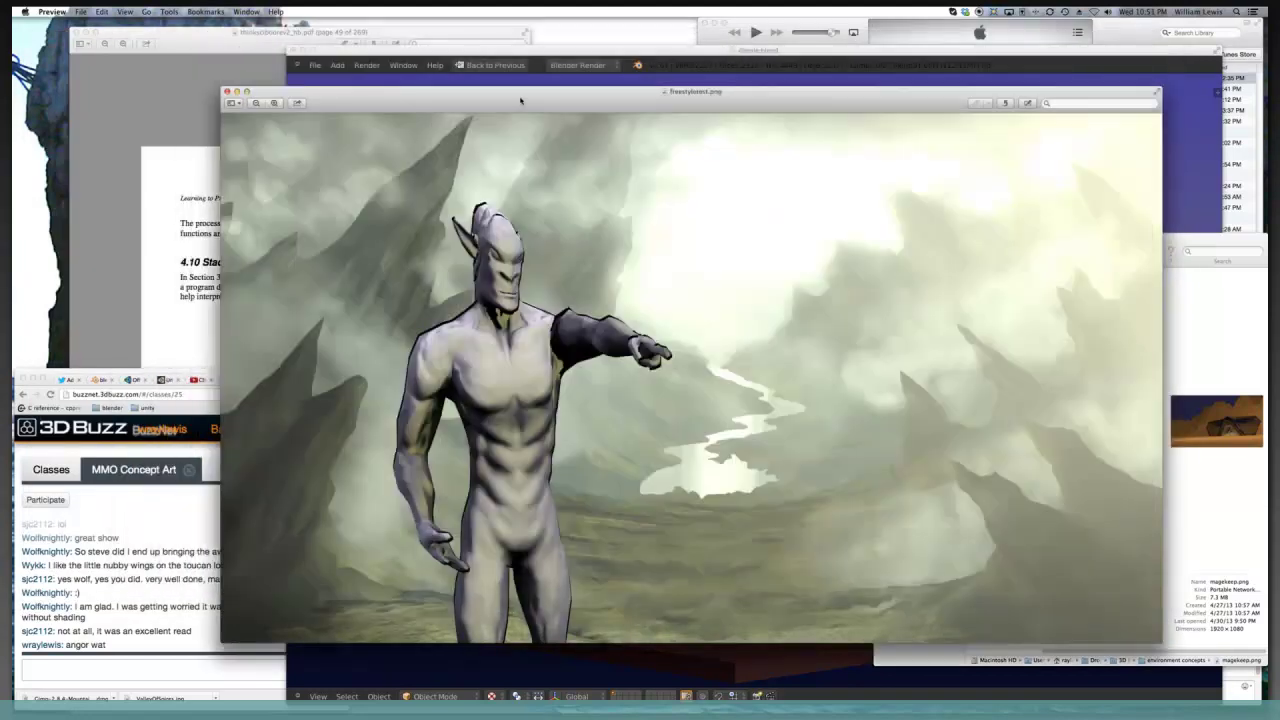